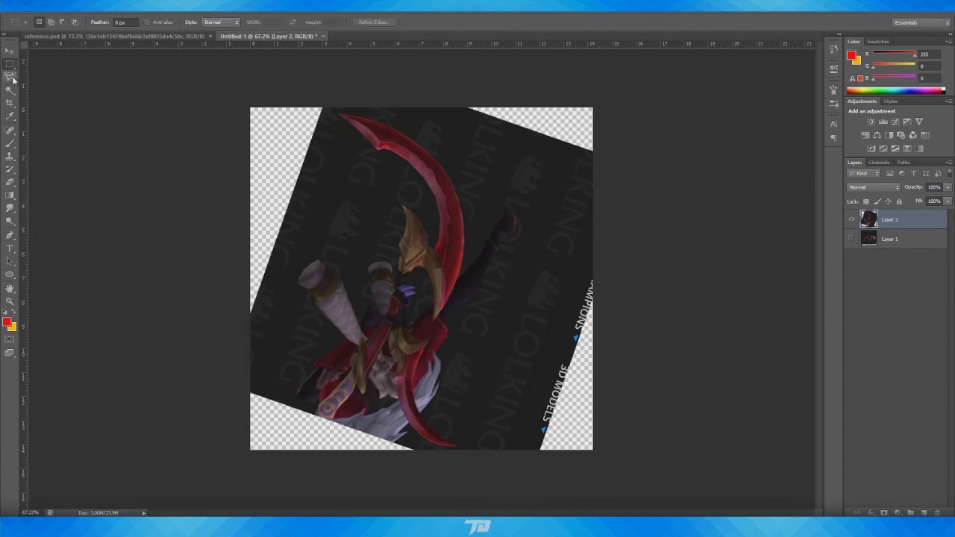
Begin tracing the scythe with the Polygonal Lasso, placing points along the red blade's edge.
left_click(10, 77)
scroll(295, 179, "up", 5, "alt")
scroll(485, 358, "down", 3)
scroll(485, 359, "right", 3, "shift")
scroll(507, 262, "down", 2)
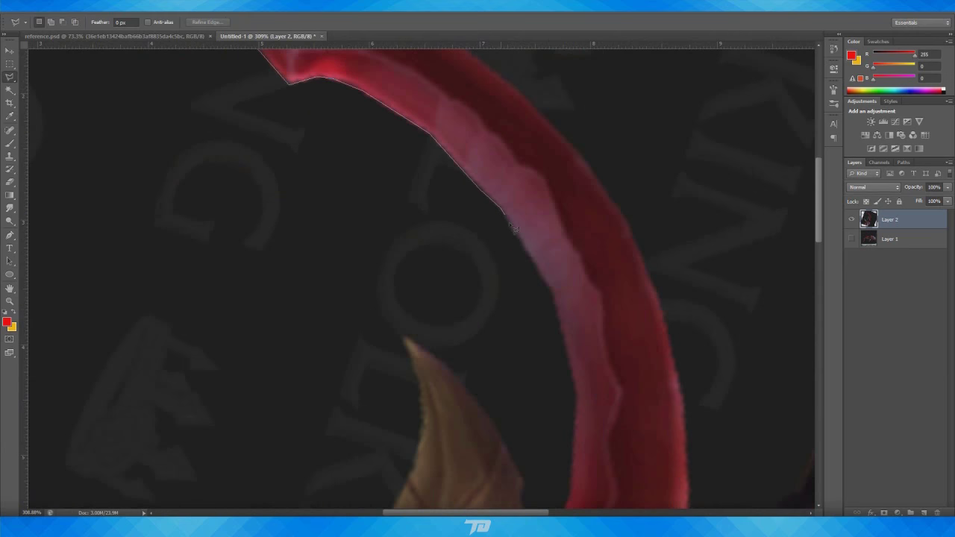
scroll(579, 447, "down", 5)
left_click(567, 261)
left_click(551, 296)
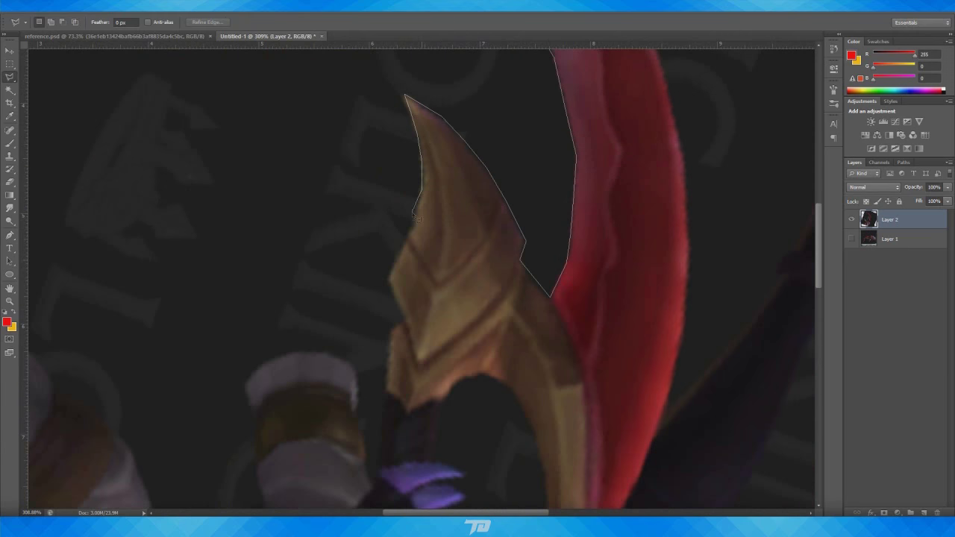
scroll(388, 276, "down", 4)
scroll(373, 231, "down", 6)
scroll(358, 194, "down", 5)
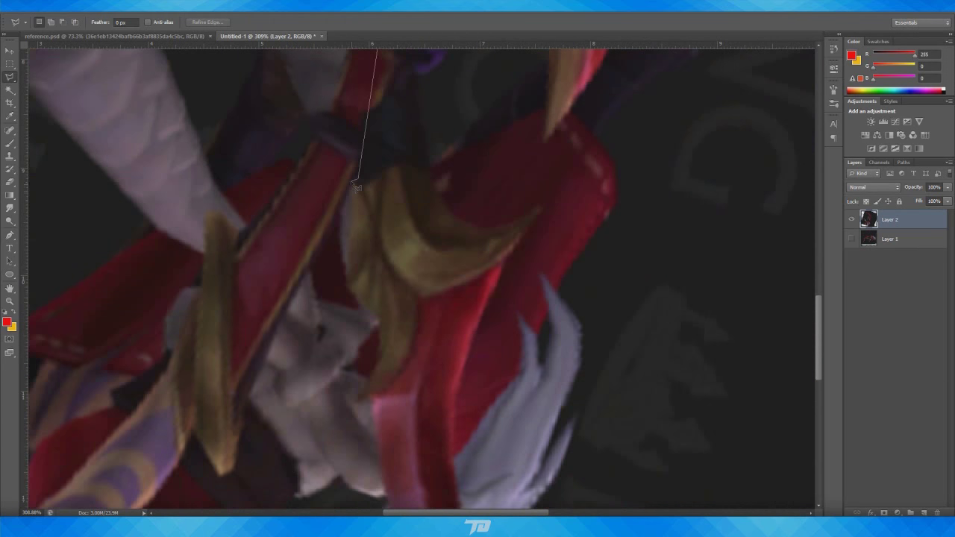
left_click(372, 405)
Finish the selection around the scythe and copy it onto a new layer, Layer 3.
scroll(372, 406, "down", 5)
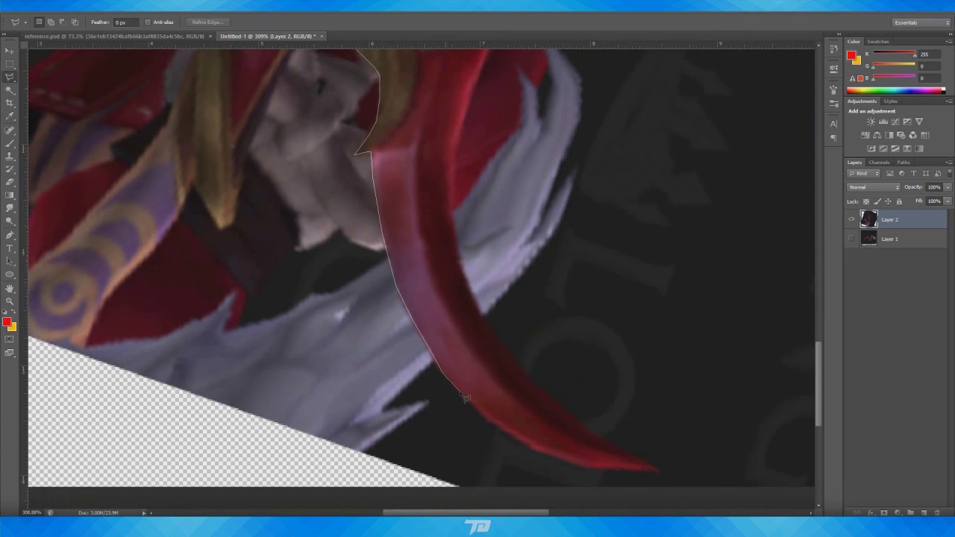
scroll(463, 278, "up", 2)
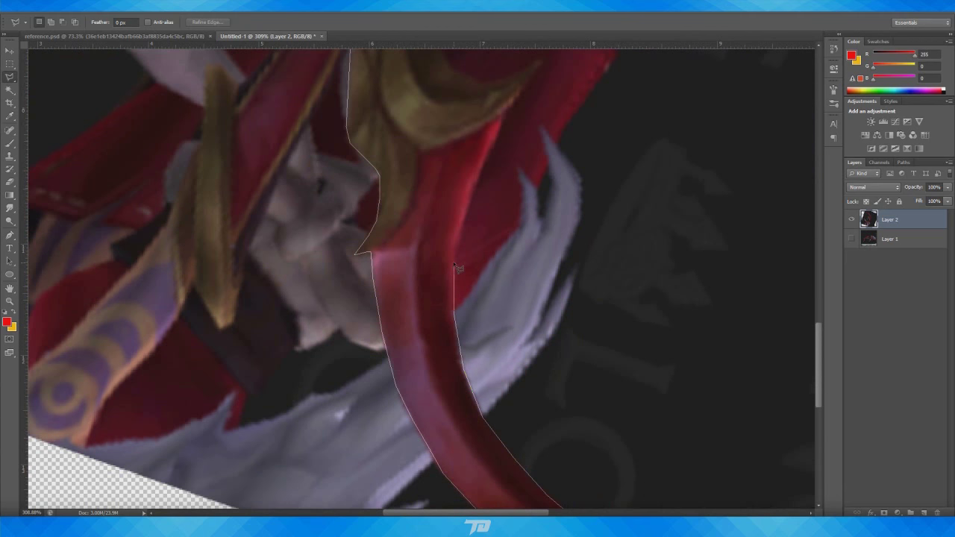
scroll(440, 282, "up", 3)
scroll(428, 286, "right", 2)
scroll(413, 258, "up", 3)
scroll(412, 269, "up", 3)
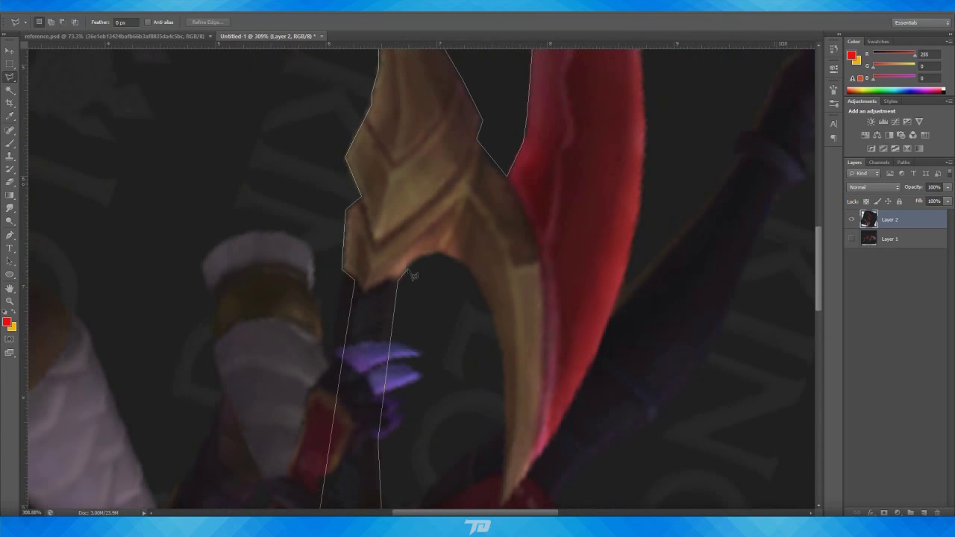
scroll(508, 358, "down", 5)
scroll(542, 248, "up", 3)
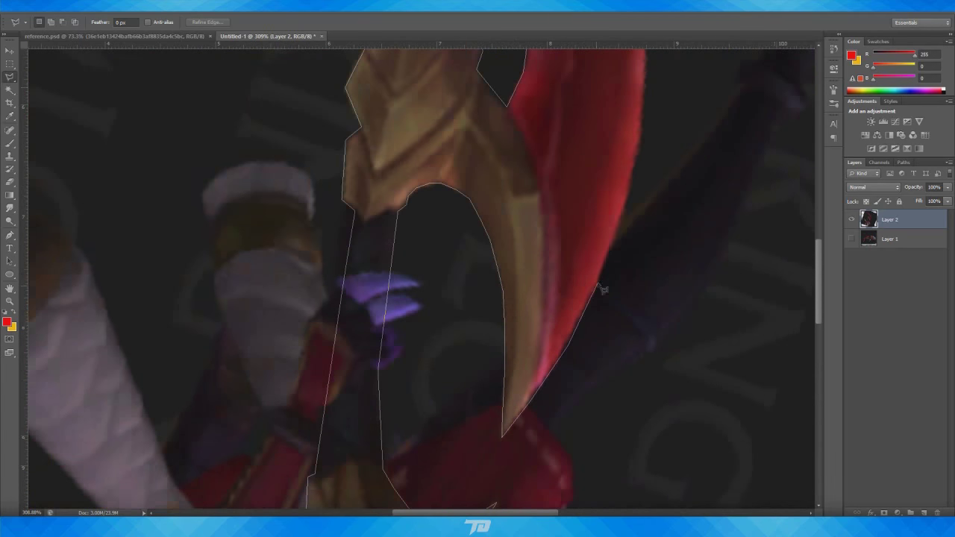
scroll(602, 288, "up", 3)
scroll(647, 235, "up", 3)
scroll(640, 145, "up", 3)
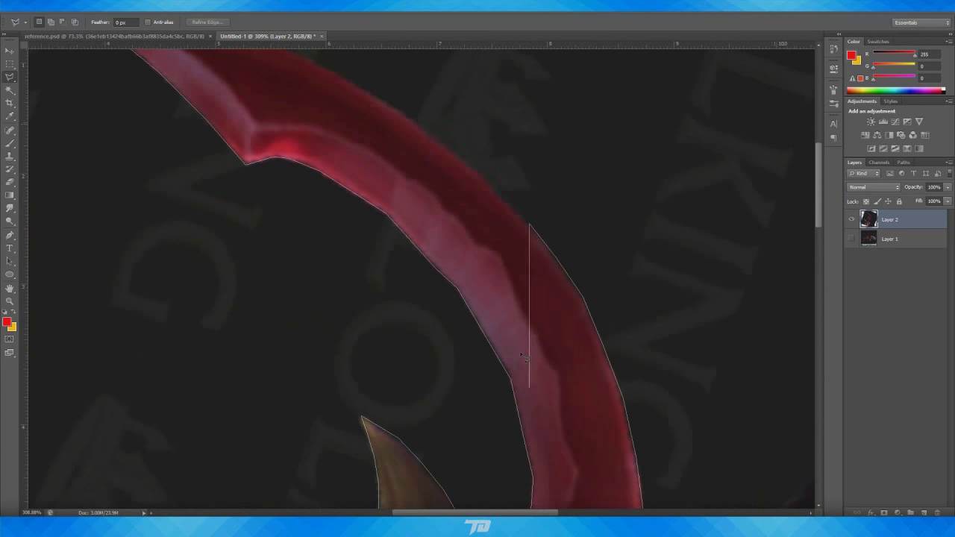
scroll(380, 316, "down", 5, "alt")
scroll(443, 312, "down", 4, "alt")
key("ctrl+j")
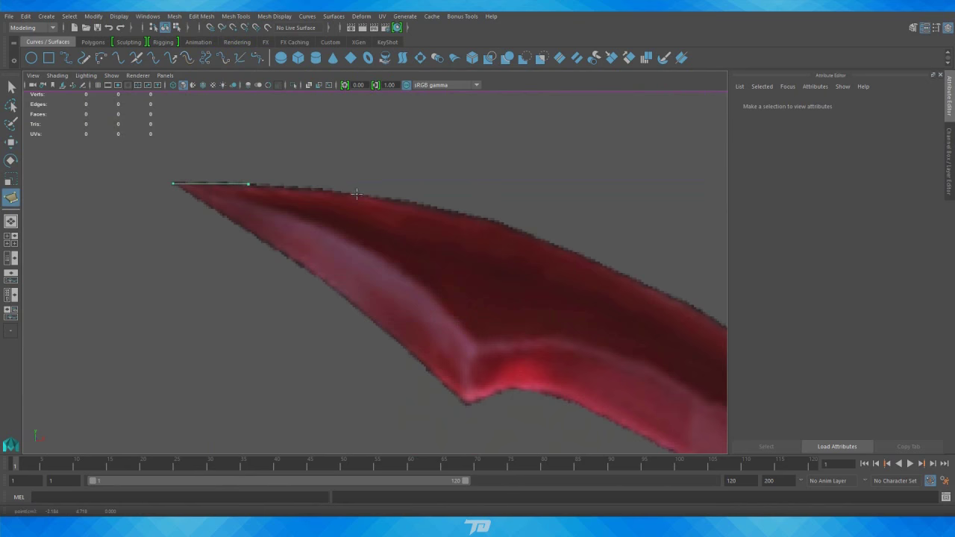
Place Create Polygon points along the red blade's outline over the reference image plane.
mouse_move(705, 312)
middle_mouse_down("alt")
mouse_move(447, 217)
mouse_move(515, 269)
mouse_move(477, 290)
mouse_move(470, 149)
middle_mouse_up("alt")
left_click(514, 267)
left_click(478, 289)
mouse_move(470, 314)
middle_mouse_down("alt")
mouse_move(463, 171)
mouse_move(485, 186)
middle_mouse_up("alt")
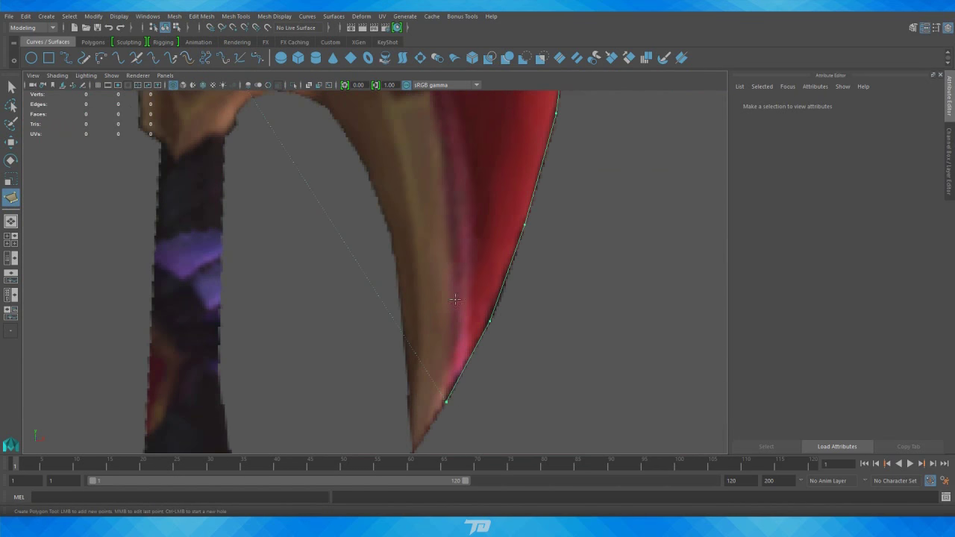
left_click(497, 369)
mouse_move(489, 281)
middle_mouse_down("alt")
mouse_move(755, 331)
mouse_move(488, 246)
middle_mouse_up("alt")
left_click(489, 246)
scroll(488, 246, "down", 5)
Finish the traced outline into a flat 44-vertex face and frame the whole blade.
key("Return")
scroll(373, 261, "down", 5)
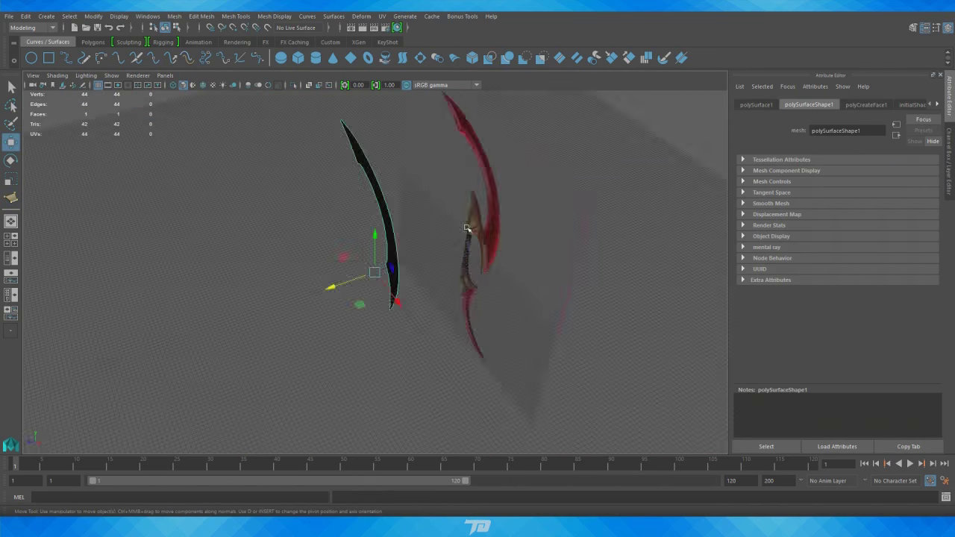
left_click_drag(373, 261, 485, 261, "alt")
scroll(448, 261, "up", 5)
middle_click_drag(448, 261, 485, 223, "alt")
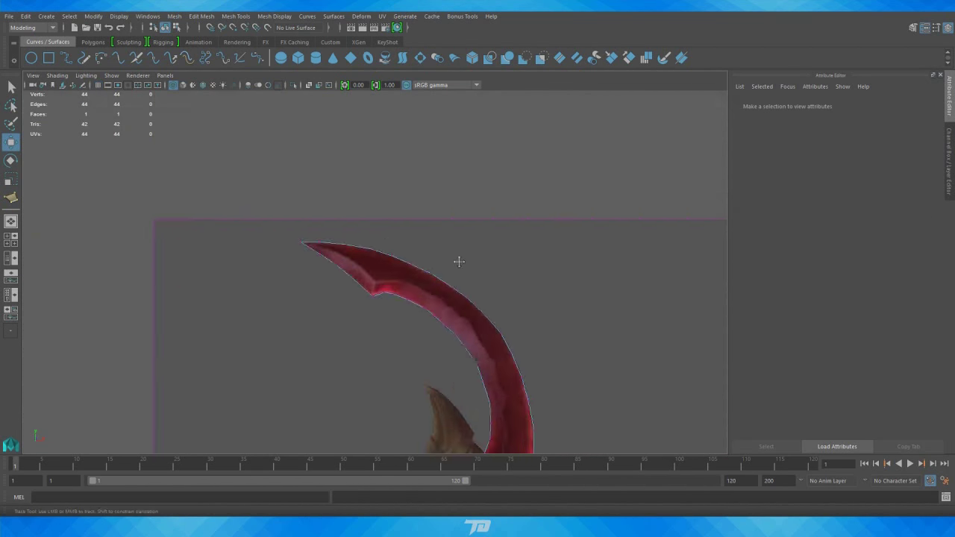
scroll(489, 256, "up", 5)
left_click_drag(489, 256, 335, 407, "alt")
mouse_move(335, 407)
middle_mouse_down("alt")
mouse_move(386, 132)
mouse_move(398, 299)
middle_mouse_up("alt")
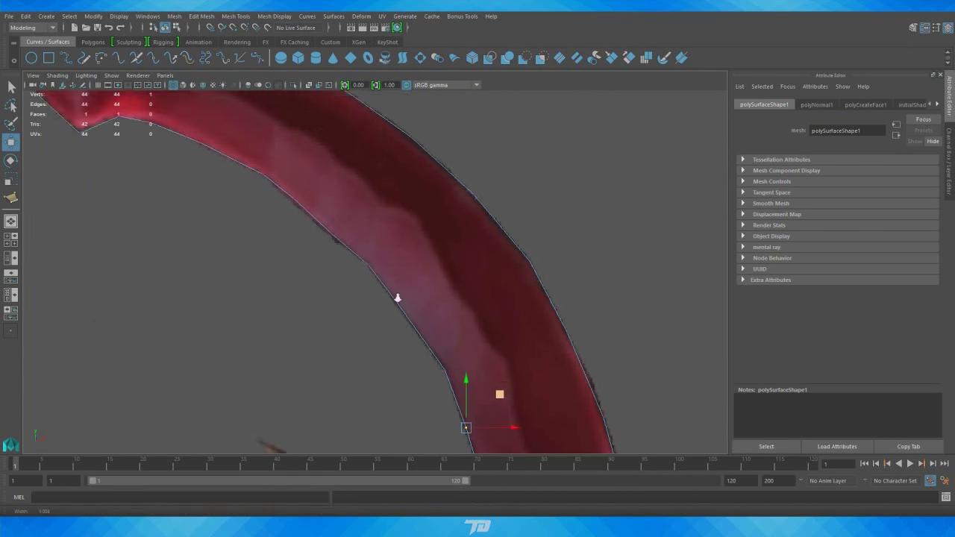
scroll(350, 224, "down", 5)
left_click_drag(391, 288, 490, 294, "alt")
scroll(359, 238, "down", 3)
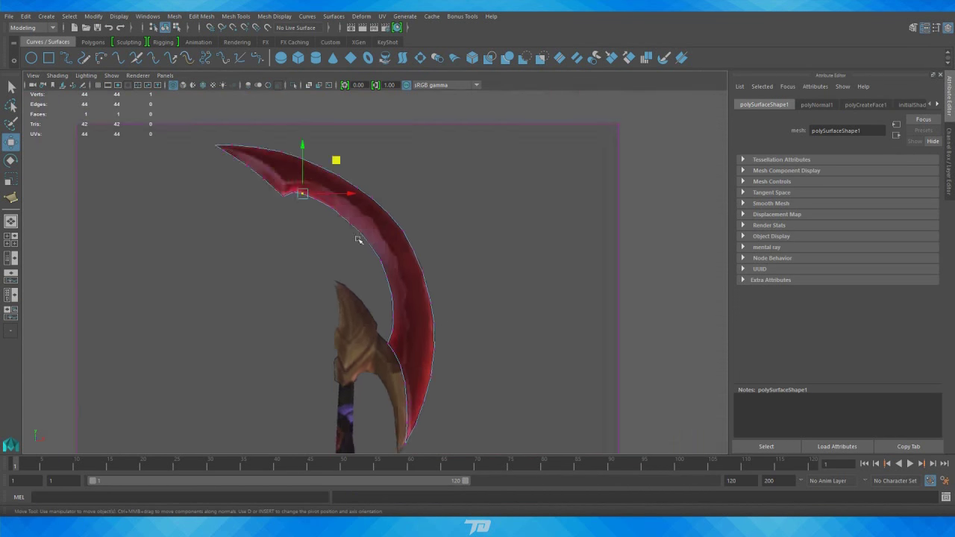
scroll(421, 225, "up", 3)
Extrude the blade face with offset 0.01 and delete the inner face, leaving a 44-quad border.
right_click(421, 225)
left_click(421, 253)
key("ctrl+e")
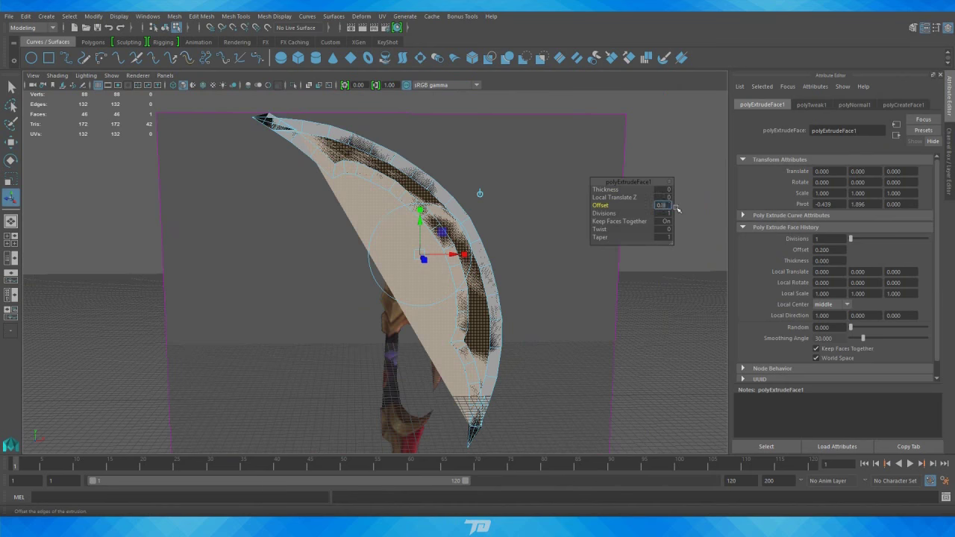
type("0.01")
key("Return")
scroll(426, 251, "down", 5)
key("Delete")
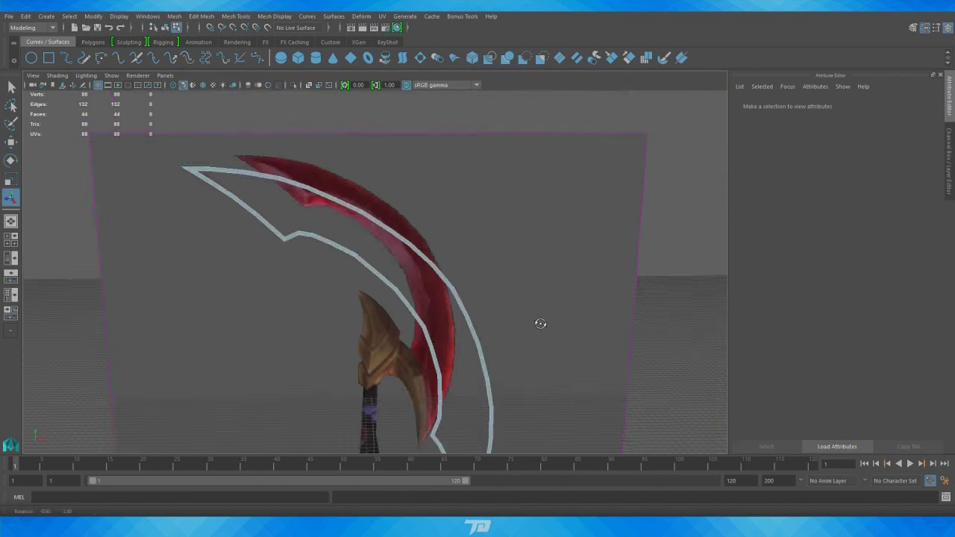
scroll(540, 324, "up", 5)
Move the blade's outline vertices onto the reference image edge.
key("w")
middle_click_drag(488, 282, 329, 270, "alt")
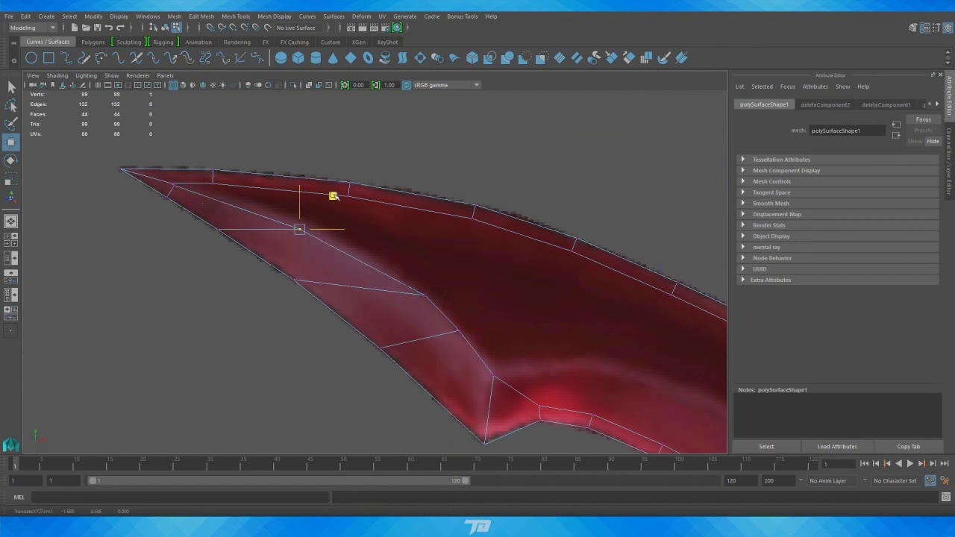
middle_click_drag(334, 195, 200, 184)
left_click_drag(249, 184, 337, 286, "alt")
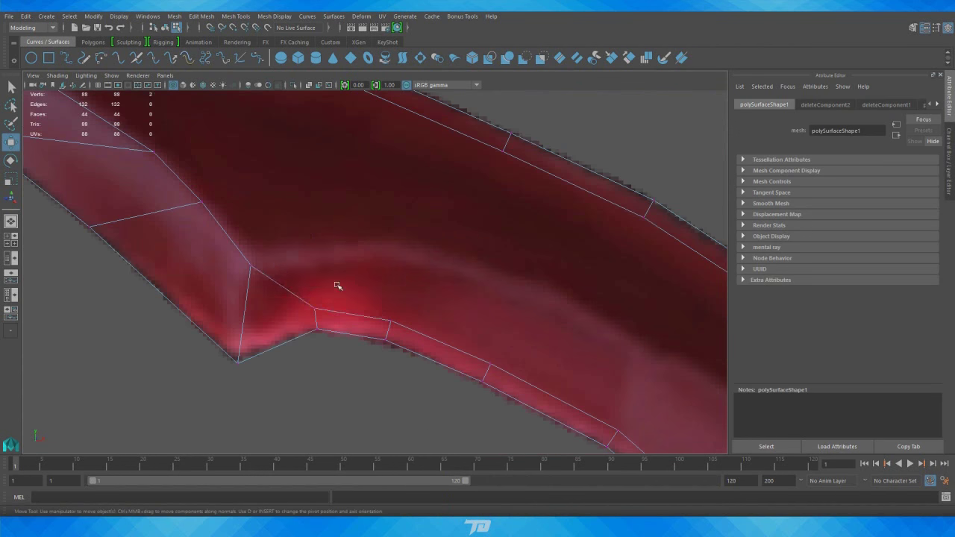
left_click_drag(505, 331, 432, 337, "alt")
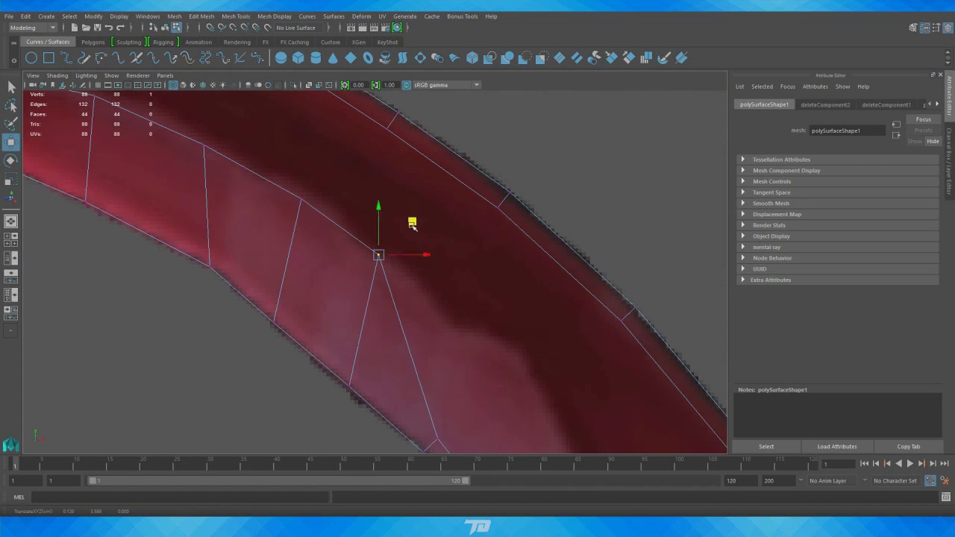
left_click_drag(412, 223, 436, 134, "alt")
mouse_move(484, 334)
right_mouse_down("alt")
mouse_move(430, 301)
mouse_move(478, 269)
mouse_move(454, 252)
mouse_move(515, 326)
mouse_move(441, 249)
right_mouse_up("alt")
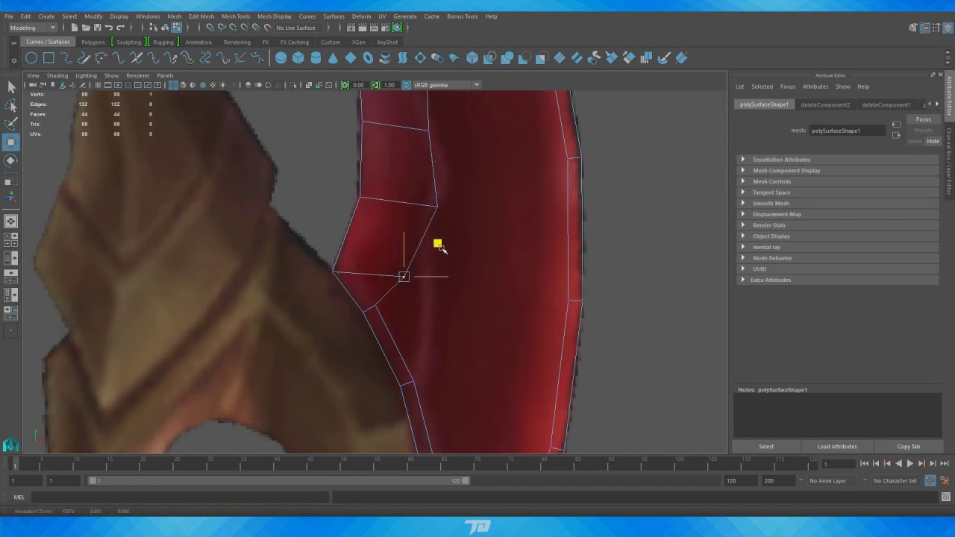
mouse_move(441, 249)
middle_mouse_down("alt")
mouse_move(478, 227)
mouse_move(423, 231)
mouse_move(452, 181)
mouse_move(418, 83)
middle_mouse_up("alt")
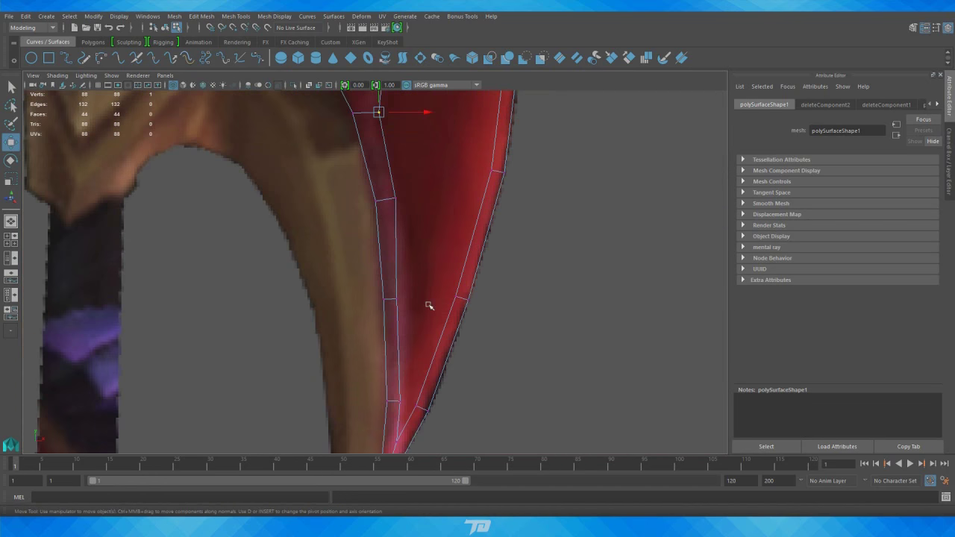
right_click_drag(429, 306, 514, 269, "alt")
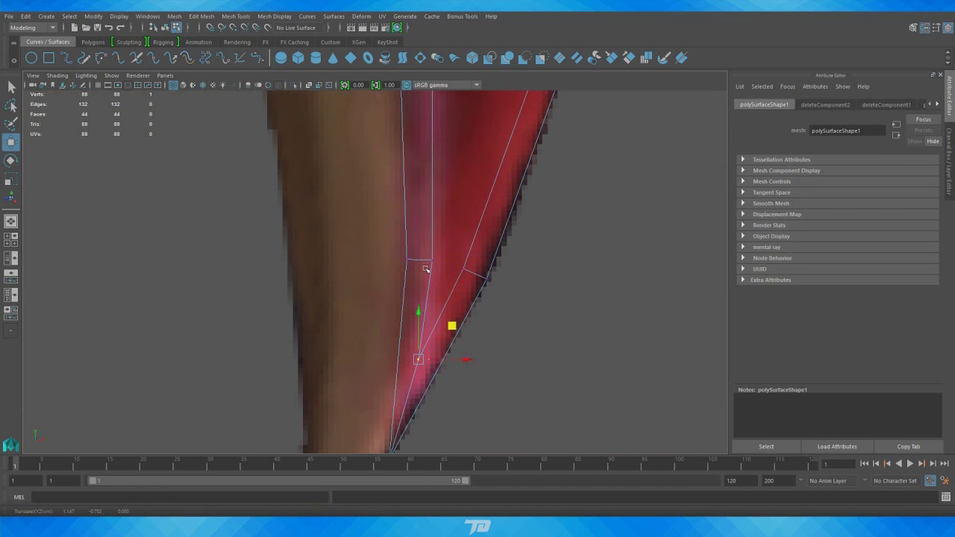
mouse_move(426, 269)
right_mouse_down("alt")
mouse_move(540, 188)
mouse_move(470, 239)
right_mouse_up("alt")
left_click_drag(470, 239, 468, 232, "alt")
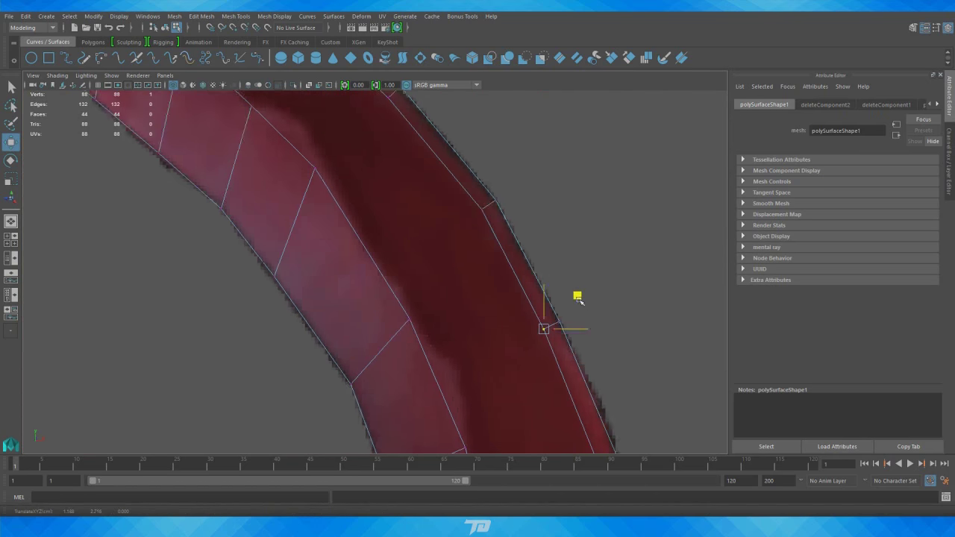
mouse_move(580, 300)
left_mouse_down("alt")
mouse_move(486, 260)
mouse_move(607, 314)
mouse_move(415, 270)
left_mouse_up("alt")
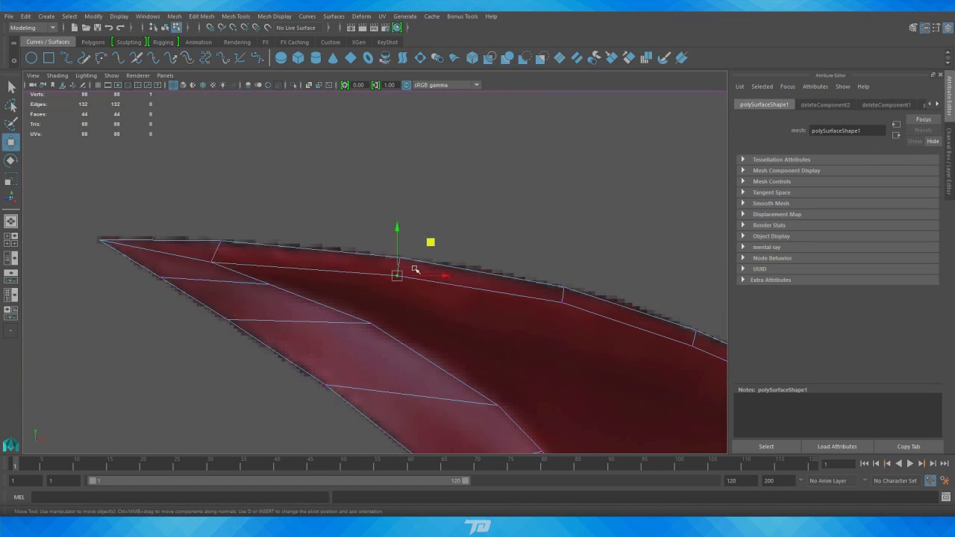
left_click_drag(206, 255, 474, 230, "alt")
Select opposite border edges and bridge them with Edit Mesh > Bridge to fill the blade.
key("space")
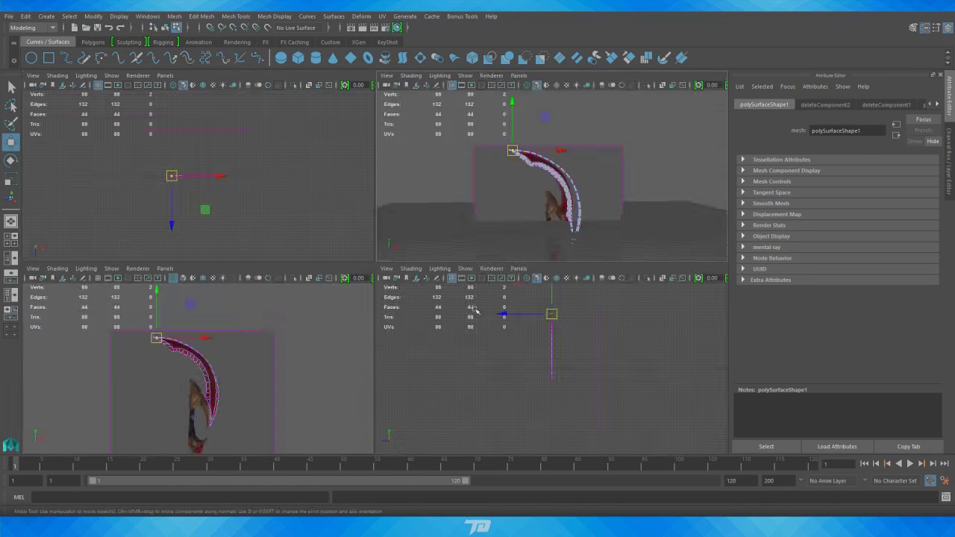
key("space")
left_click(362, 256)
scroll(511, 399, "up", 3)
left_click_drag(510, 399, 331, 311, "alt")
left_click(331, 312)
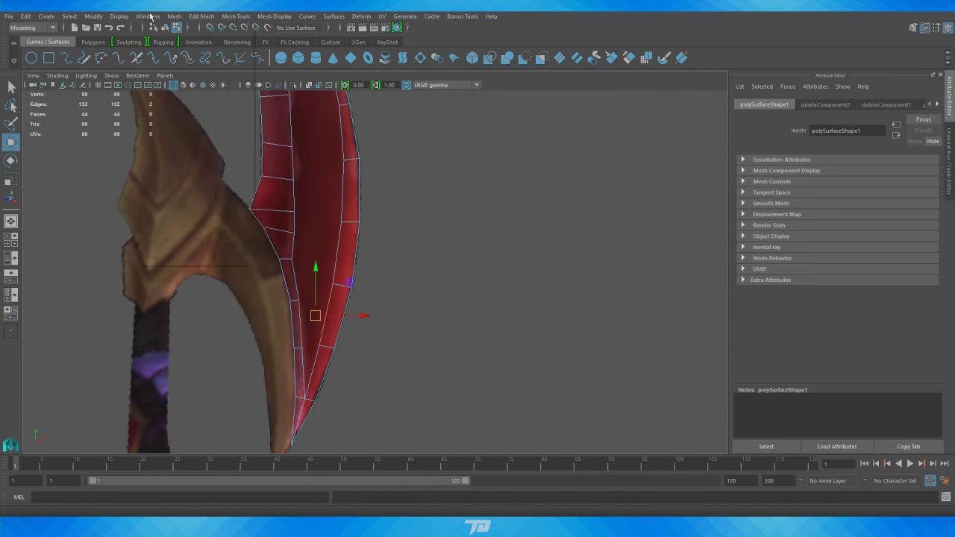
left_click(201, 15)
scroll(470, 268, "up", 3)
mouse_move(470, 269)
left_mouse_down("alt")
mouse_move(367, 214)
mouse_move(241, 215)
left_mouse_up("alt")
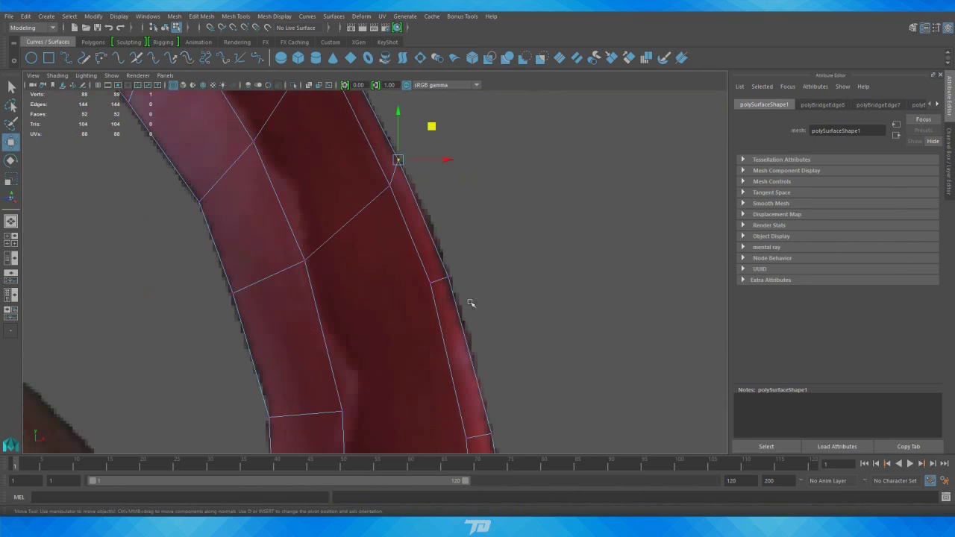
scroll(470, 303, "down", 2)
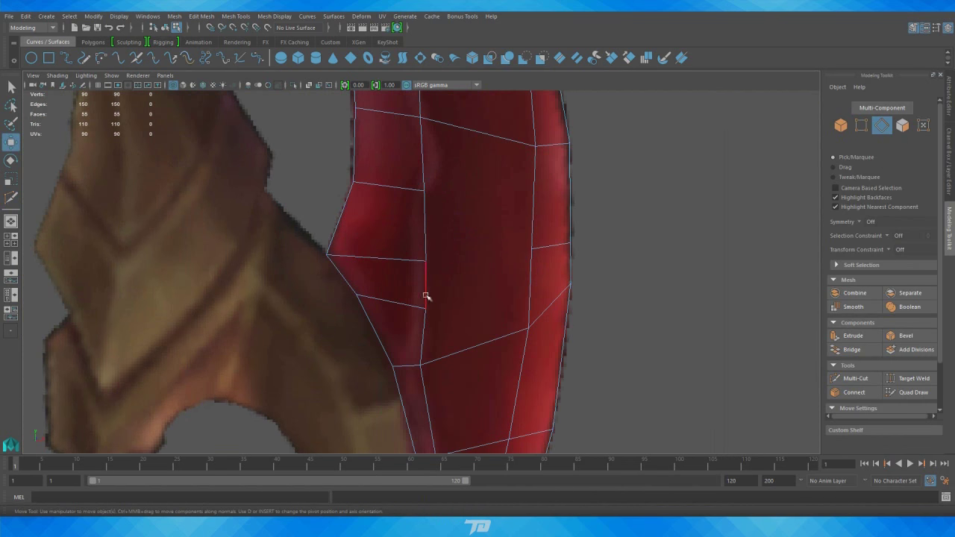
Orbit to a rotated view of the blade and bring up the component selection menu.
scroll(534, 197, "down", 3)
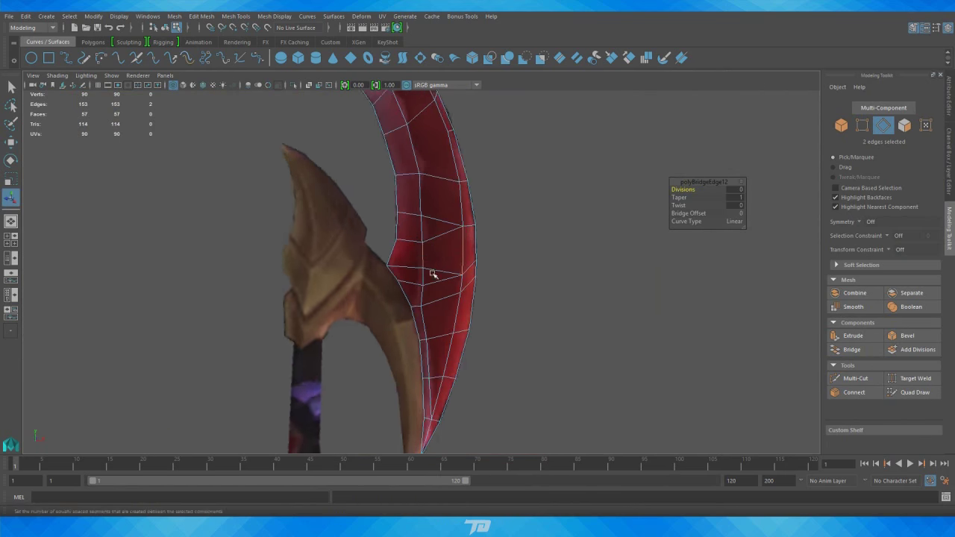
left_click_drag(426, 273, 748, 337, "alt")
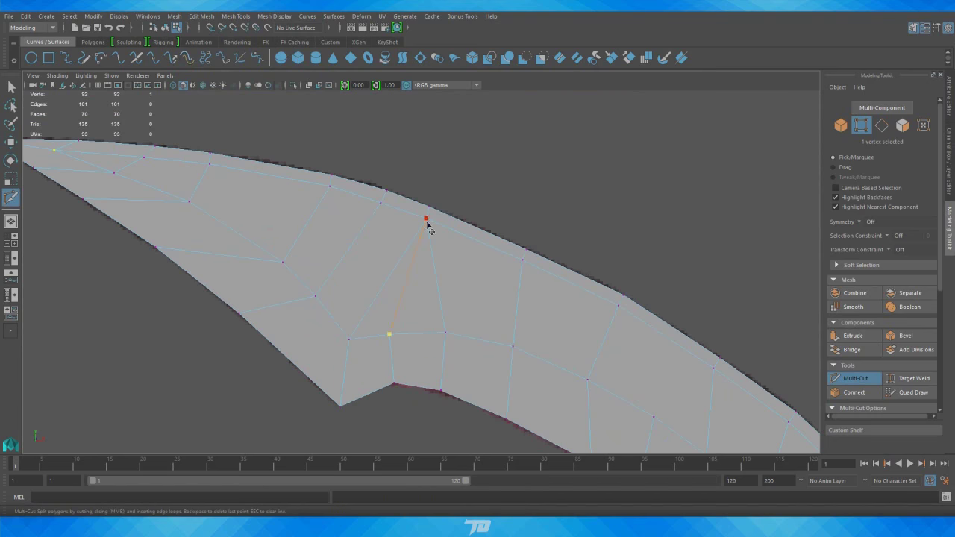
right_click_drag(335, 240, 336, 298)
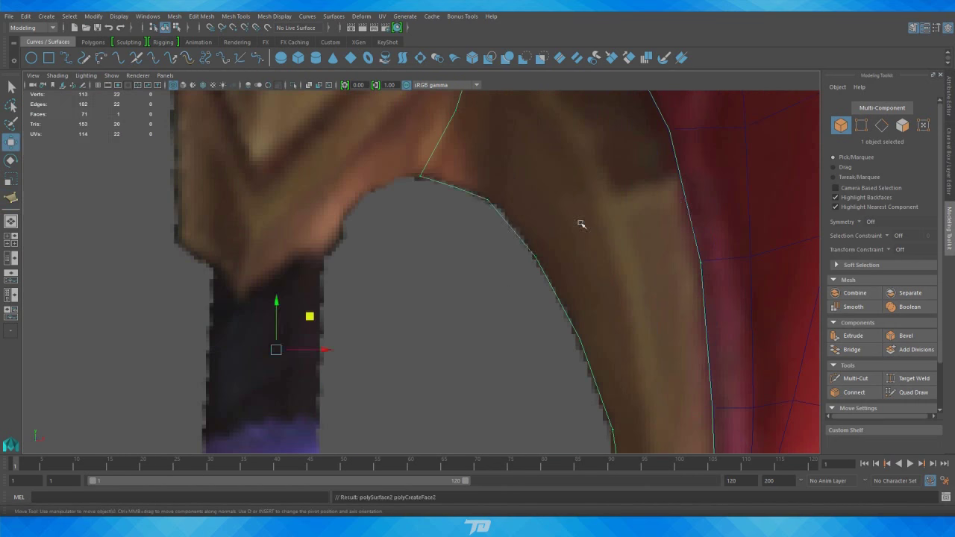
Select faces on the upper blade mesh and orbit around the scythe to check them.
right_click_drag(418, 241, 415, 273)
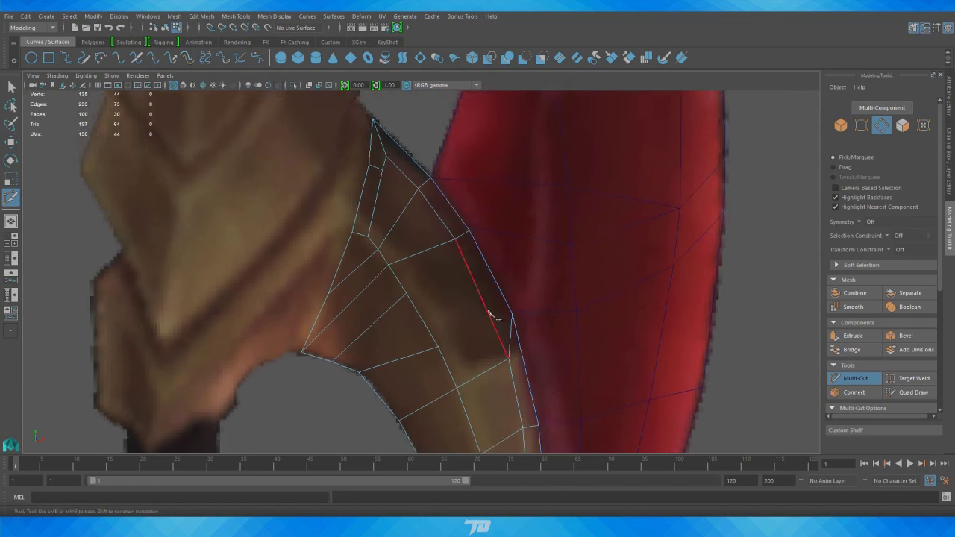
right_click_drag(492, 317, 297, 114, "alt")
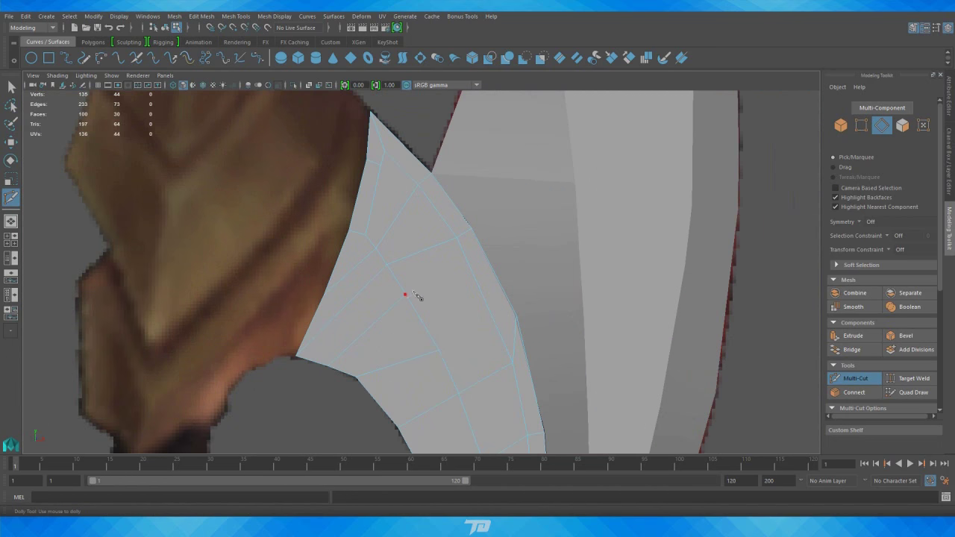
mouse_move(417, 296)
left_mouse_down("alt")
mouse_move(530, 299)
mouse_move(581, 206)
left_mouse_up("alt")
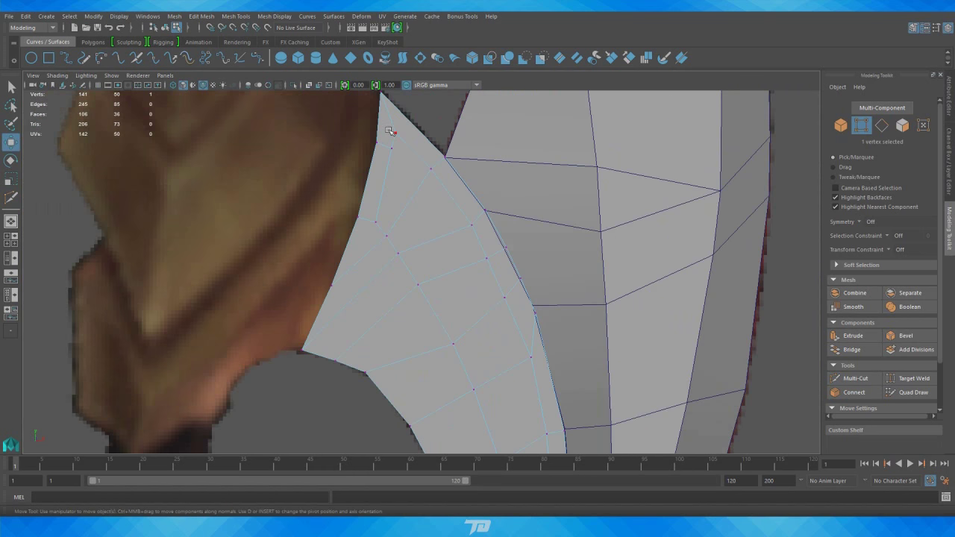
left_click_drag(594, 162, 575, 269, "alt")
scroll(425, 278, "down", 5)
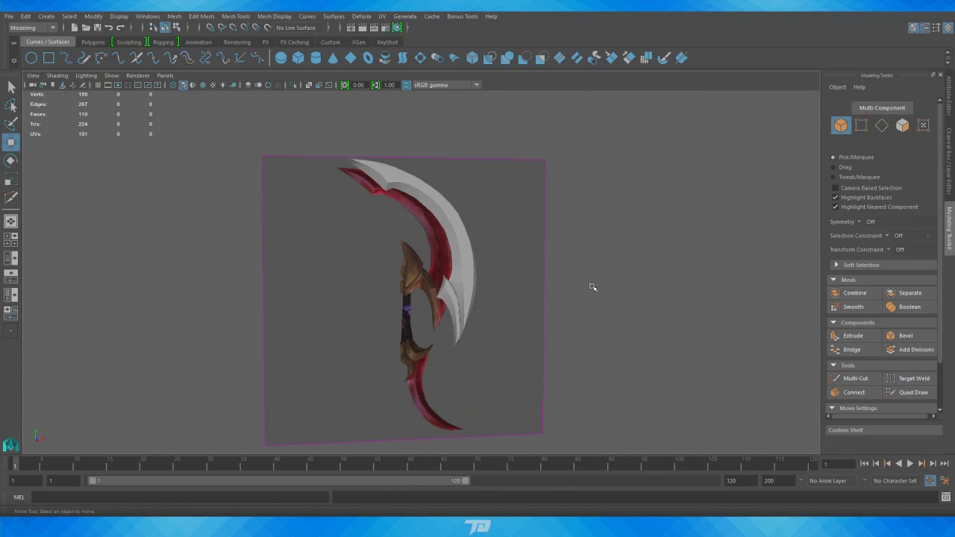
mouse_move(592, 287)
left_mouse_down("alt")
mouse_move(752, 288)
mouse_move(553, 241)
left_mouse_up("alt")
Save the scene under a new name with File > Save Scene As.
left_click(8, 15)
left_click(30, 142)
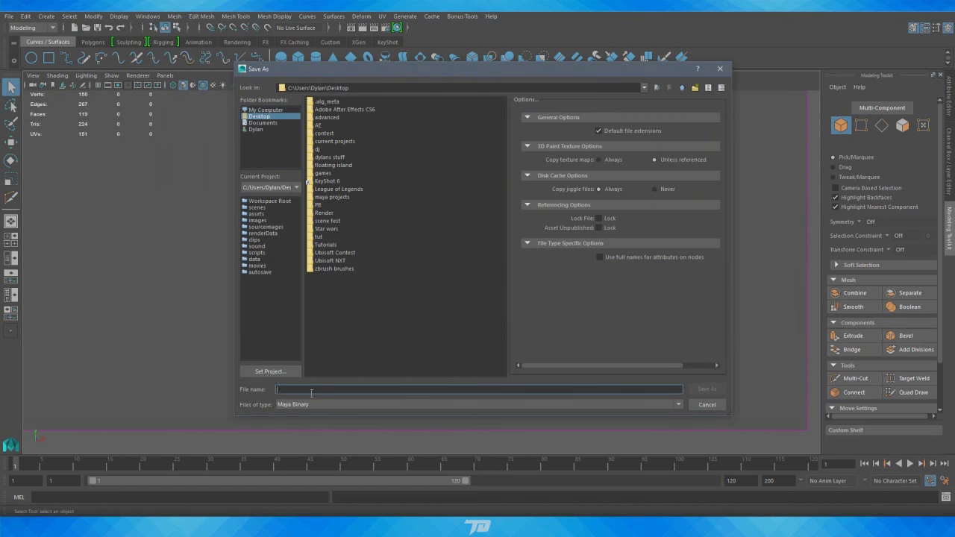
left_click(711, 385)
left_click(456, 273)
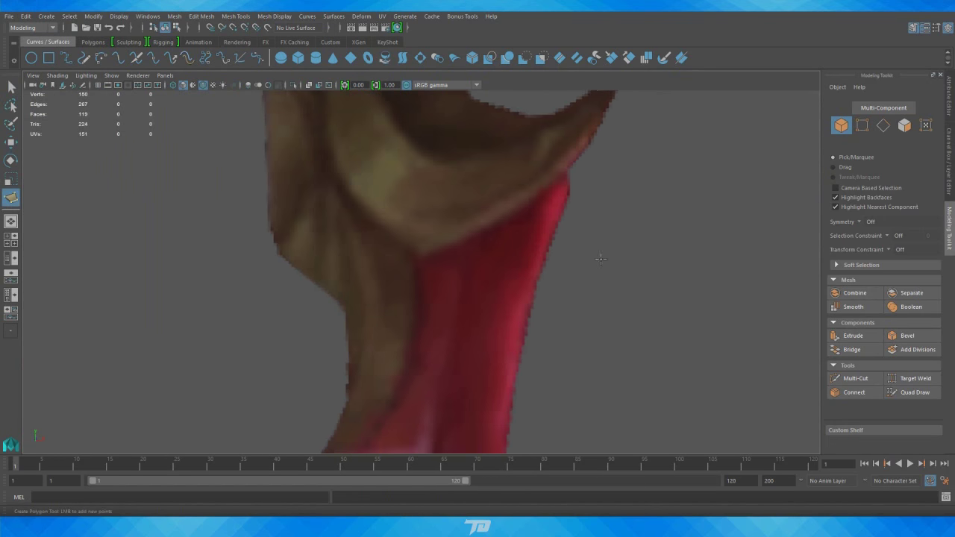
left_click(542, 194)
Move the lower blade's vertices to fit the curved red reference outline, then turn off textured shading.
left_click_drag(566, 203, 449, 261, "alt")
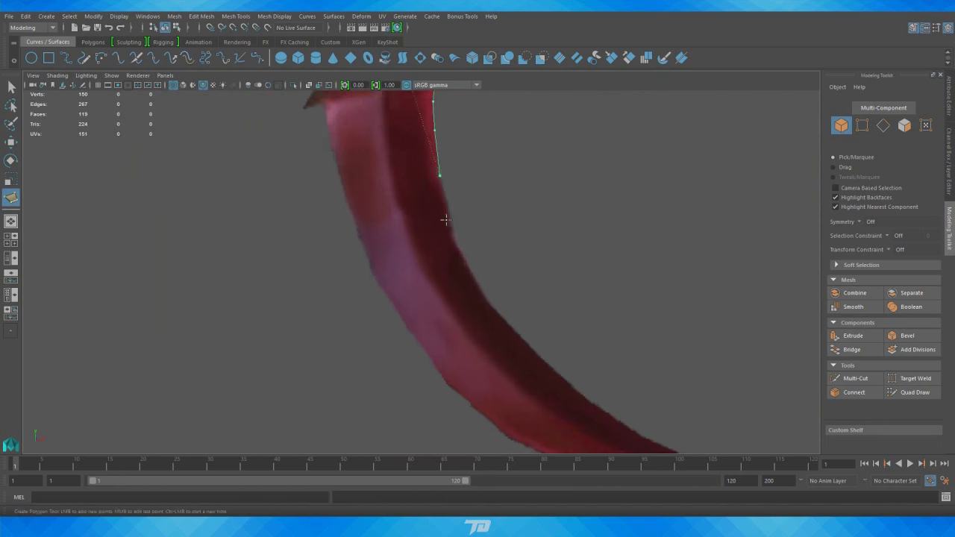
left_click_drag(475, 343, 537, 255, "alt")
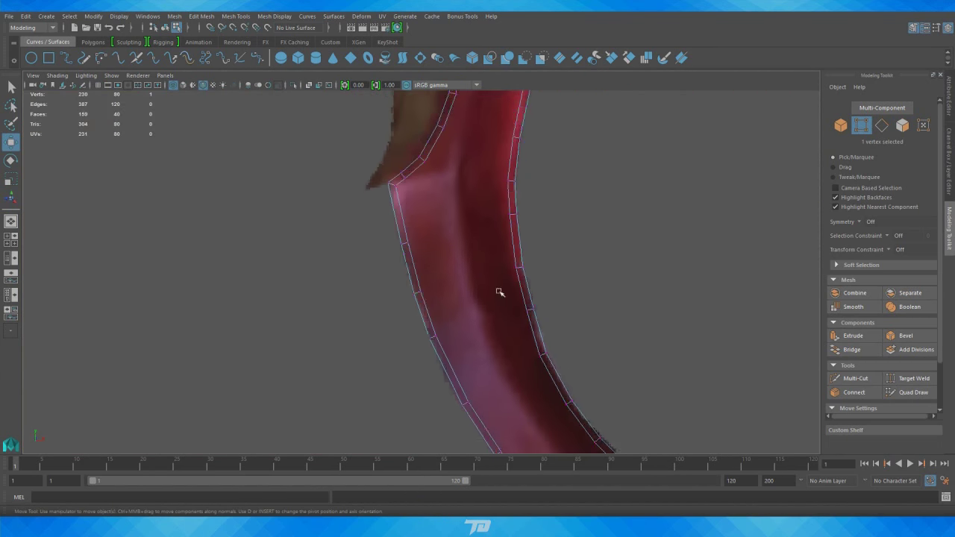
left_click(435, 341)
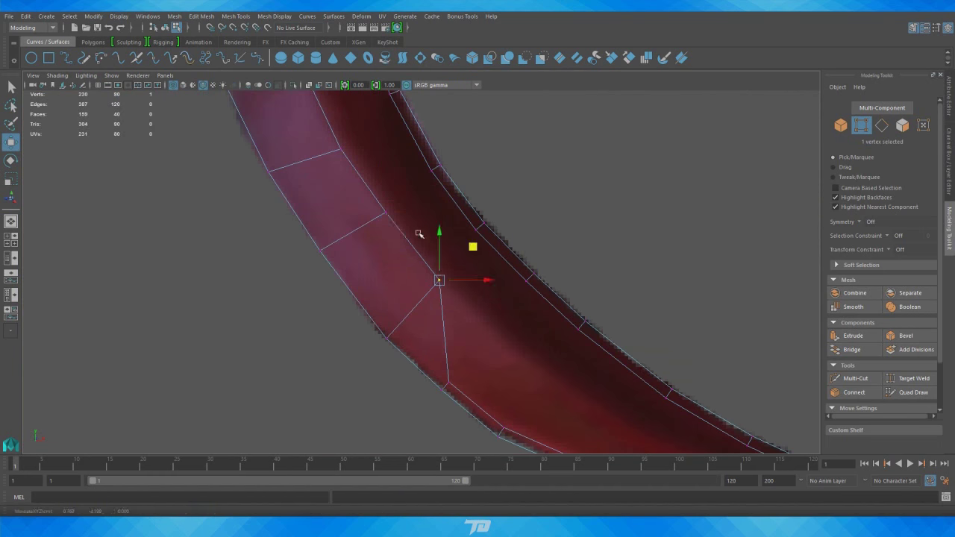
left_click_drag(449, 255, 604, 392, "alt")
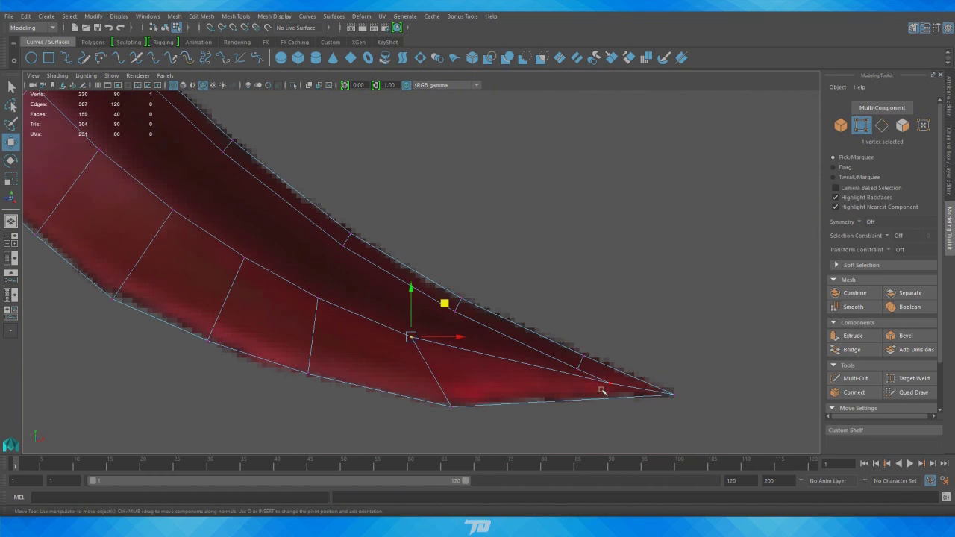
left_click_drag(342, 248, 401, 280, "alt")
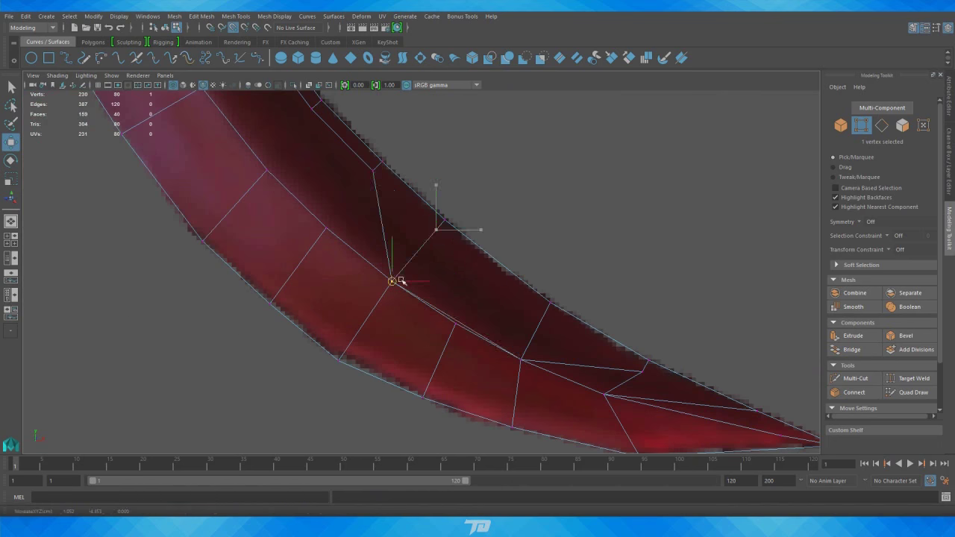
left_click_drag(438, 230, 684, 372, "alt")
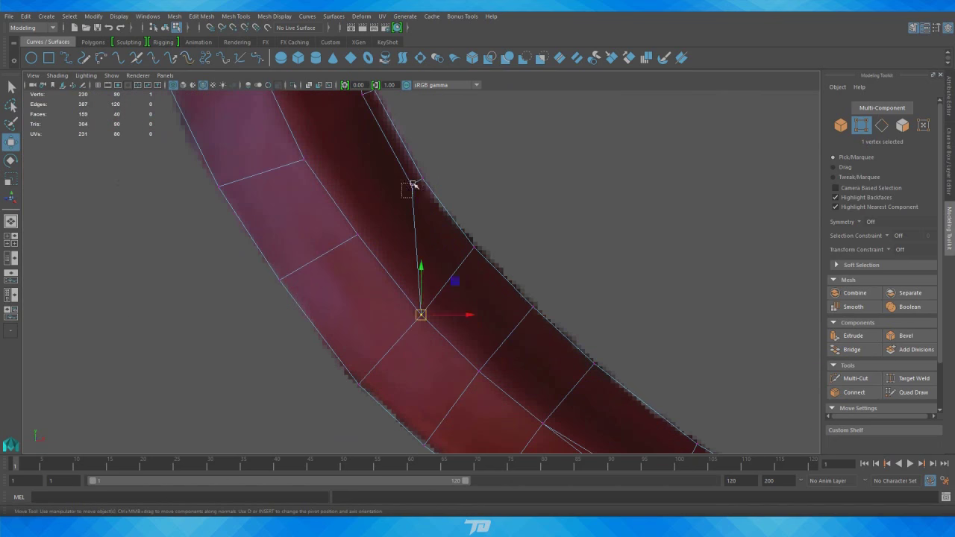
left_click_drag(413, 184, 490, 291, "alt")
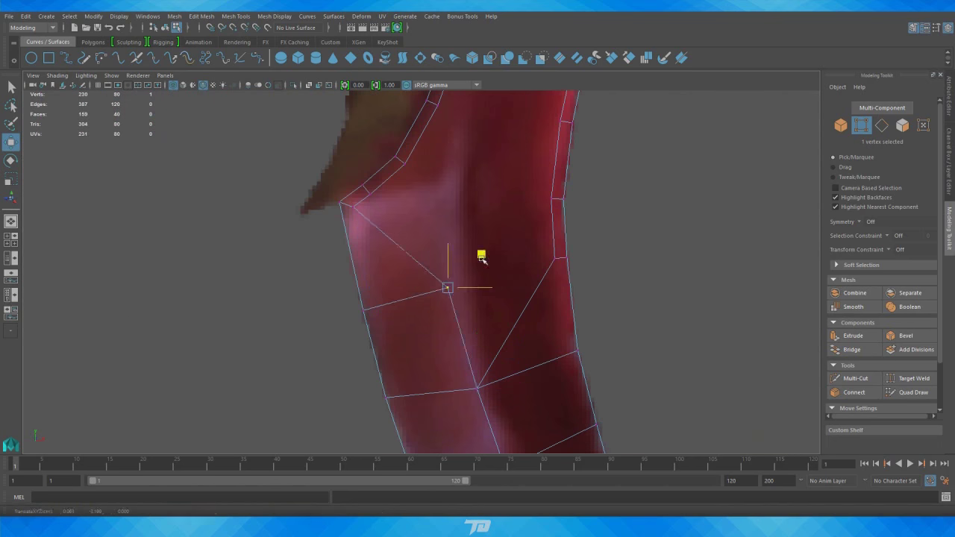
key("a")
key("f")
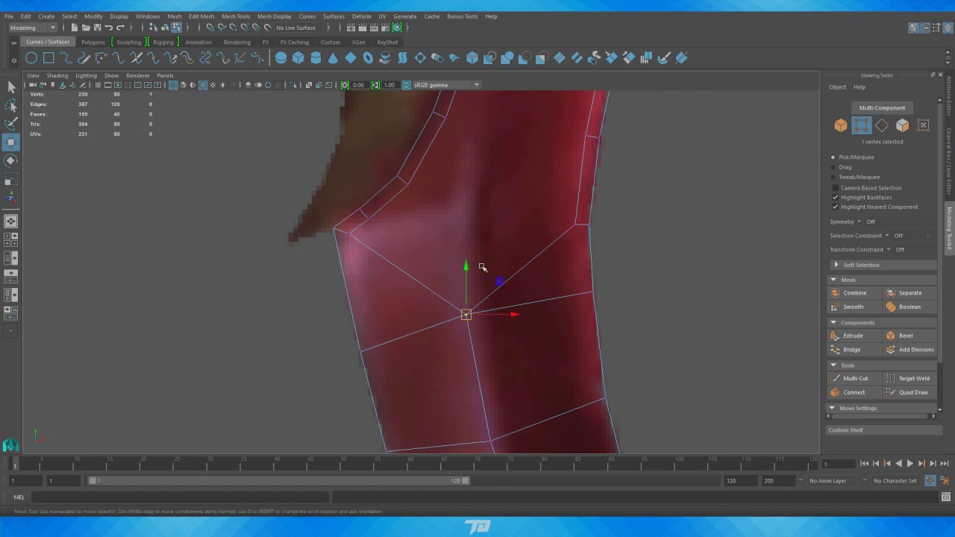
mouse_move(437, 169)
left_mouse_down("alt")
mouse_move(489, 188)
mouse_move(488, 237)
mouse_move(537, 319)
mouse_move(510, 207)
left_mouse_up("alt")
mouse_move(552, 122)
left_mouse_down("alt")
mouse_move(475, 337)
mouse_move(520, 273)
mouse_move(505, 279)
left_mouse_up("alt")
key("5")
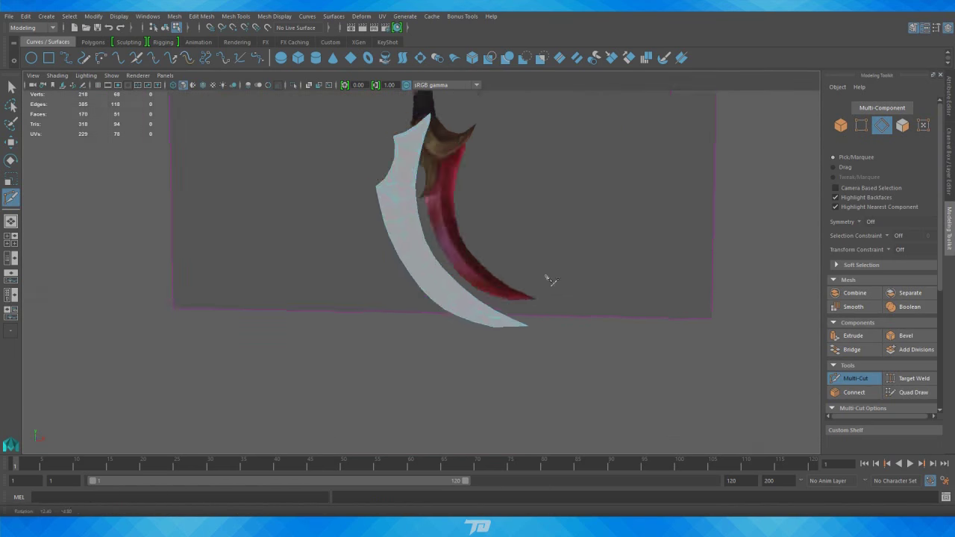
Select the lower blade's edges and apply Mesh Display > Soften Edge.
right_click_drag(250, 241, 249, 268)
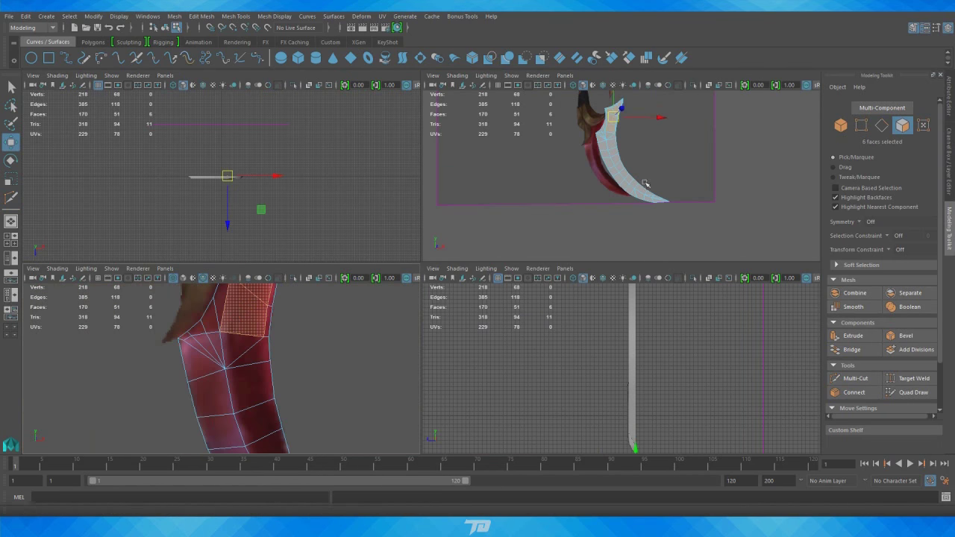
left_click_drag(637, 212, 645, 151, "alt")
key("F10")
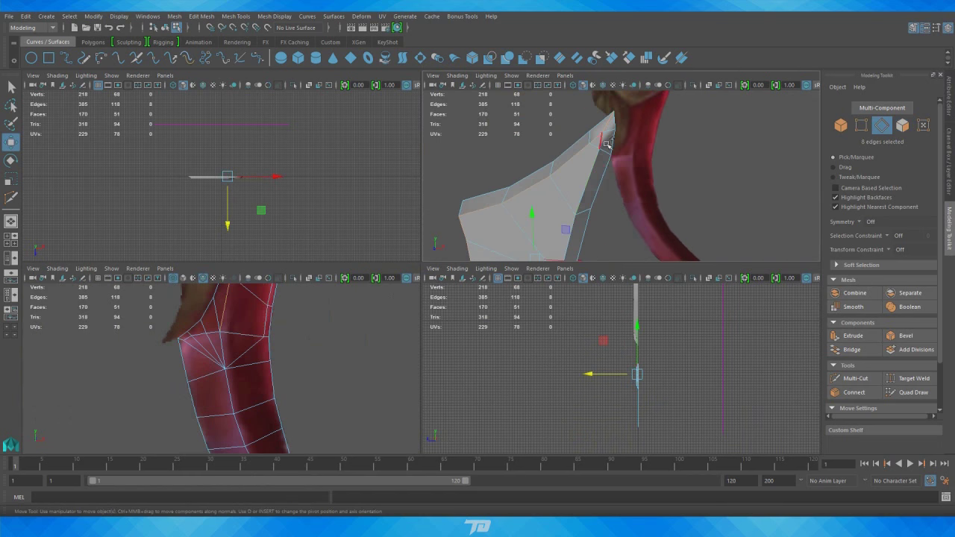
left_click(297, 105)
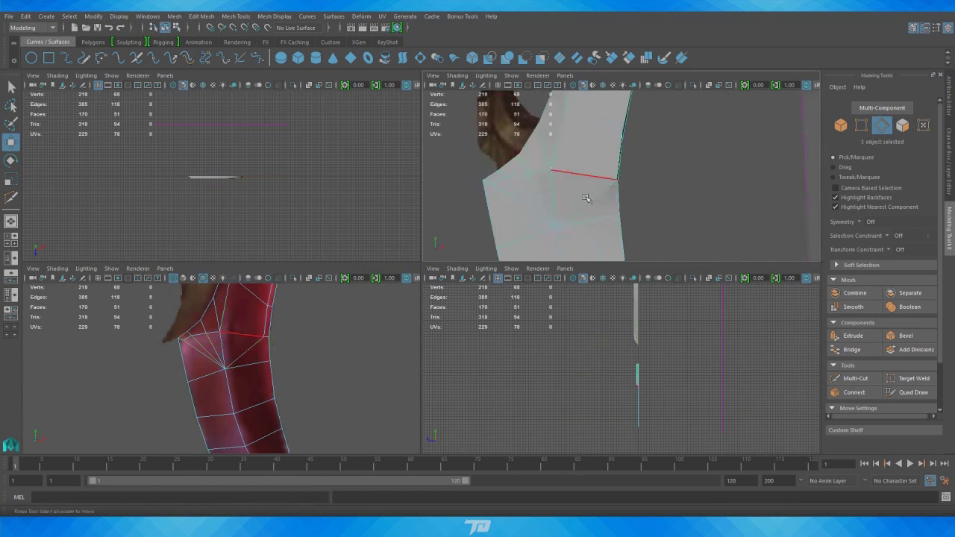
left_click(274, 16)
left_click(287, 113)
Delete the stray vertex from the lower blade mesh.
right_click(238, 351)
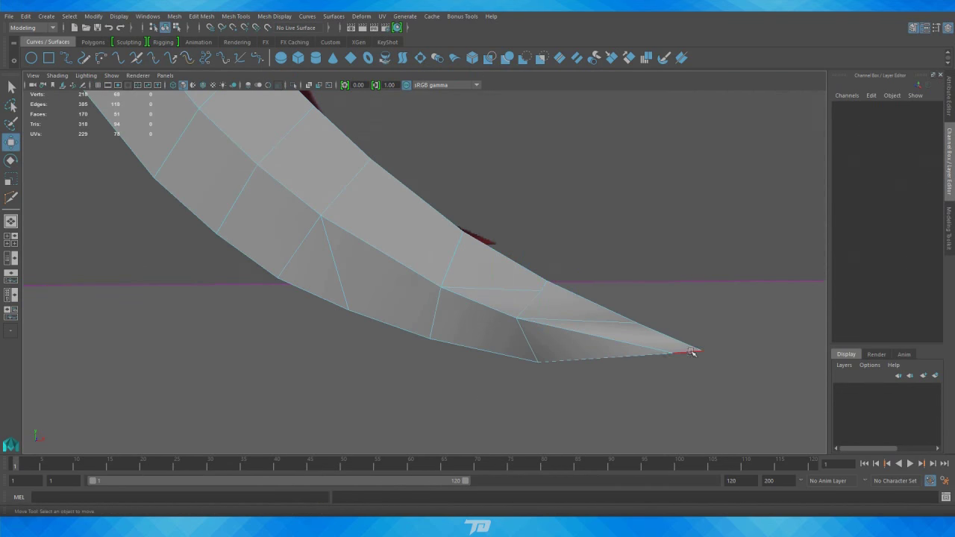
key("Delete")
left_click_drag(562, 306, 260, 54, "alt")
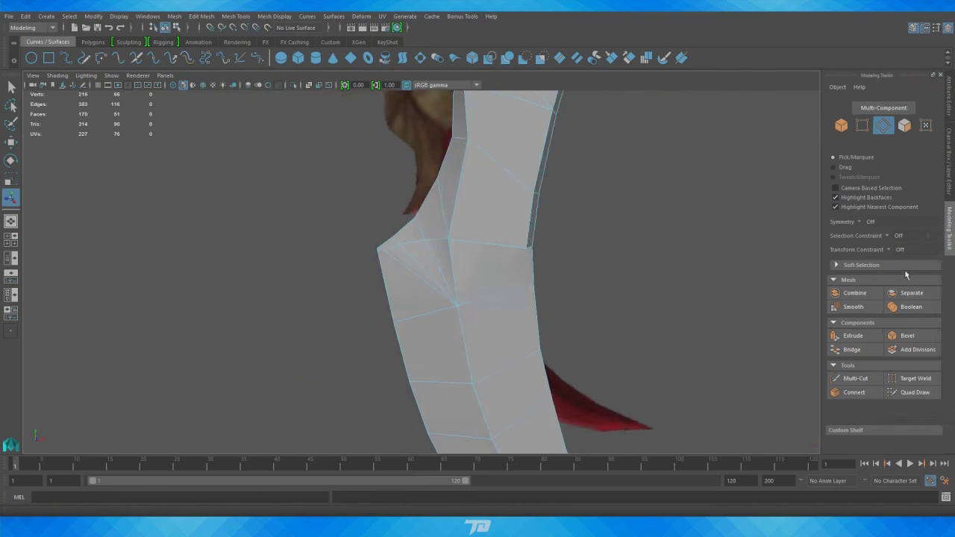
Add new cut edges near the blade base with Multi-Cut, checking them in the four-panel view.
left_click(855, 379)
right_click_drag(343, 315, 365, 315, "alt")
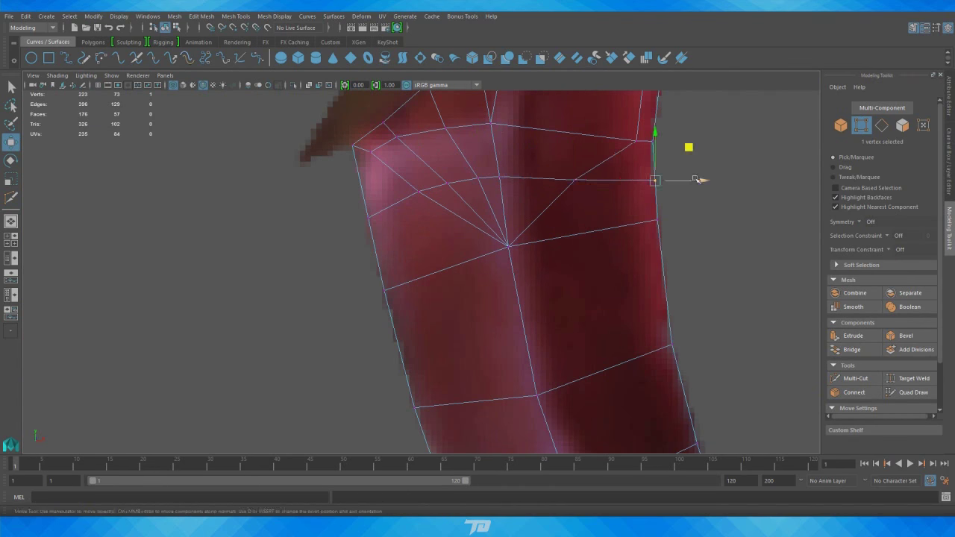
key("space")
left_click_drag(687, 160, 673, 197, "alt")
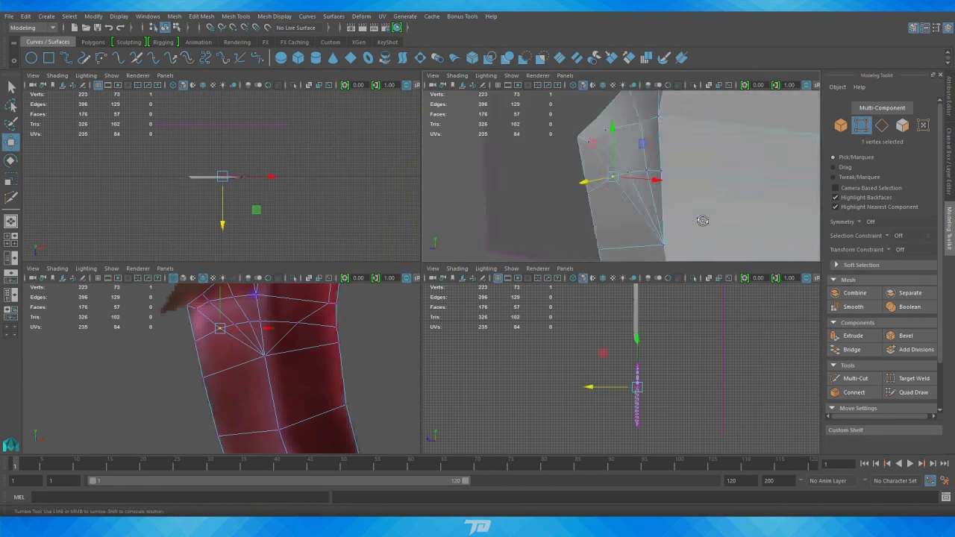
left_click_drag(715, 154, 645, 228, "alt")
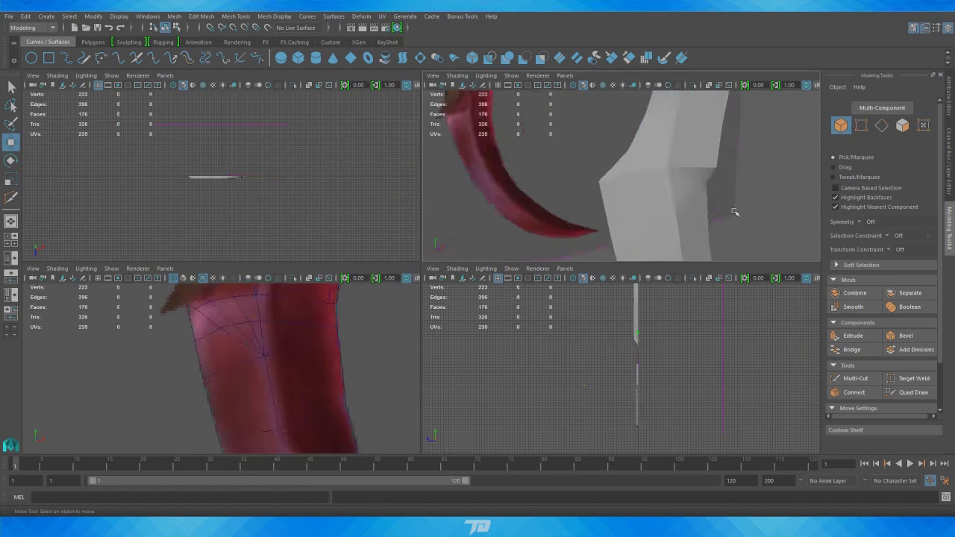
key("space")
right_click_drag(544, 246, 602, 226)
mouse_move(617, 369)
left_mouse_down("alt")
mouse_move(581, 308)
mouse_move(572, 199)
mouse_move(220, 224)
left_mouse_up("alt")
Soften an edge at the blade base and return to object selection mode.
left_click(572, 202)
left_click(274, 16)
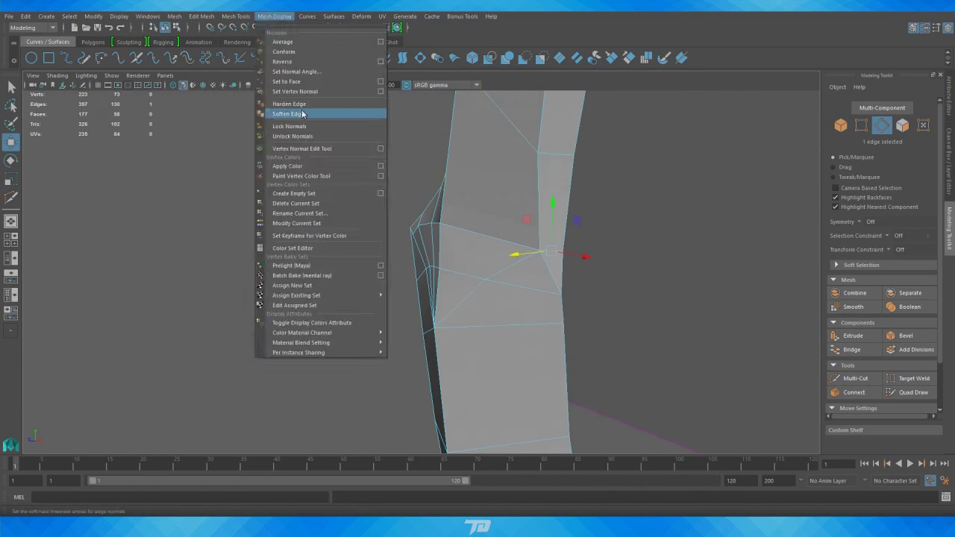
mouse_move(523, 224)
left_mouse_down("alt")
mouse_move(650, 266)
mouse_move(601, 238)
left_mouse_up("alt")
left_click(275, 16)
mouse_move(304, 146)
left_mouse_down("alt")
mouse_move(587, 301)
mouse_move(650, 317)
mouse_move(358, 228)
mouse_move(431, 318)
mouse_move(677, 277)
mouse_move(264, 280)
left_mouse_up("alt")
key("F9")
key("F8")
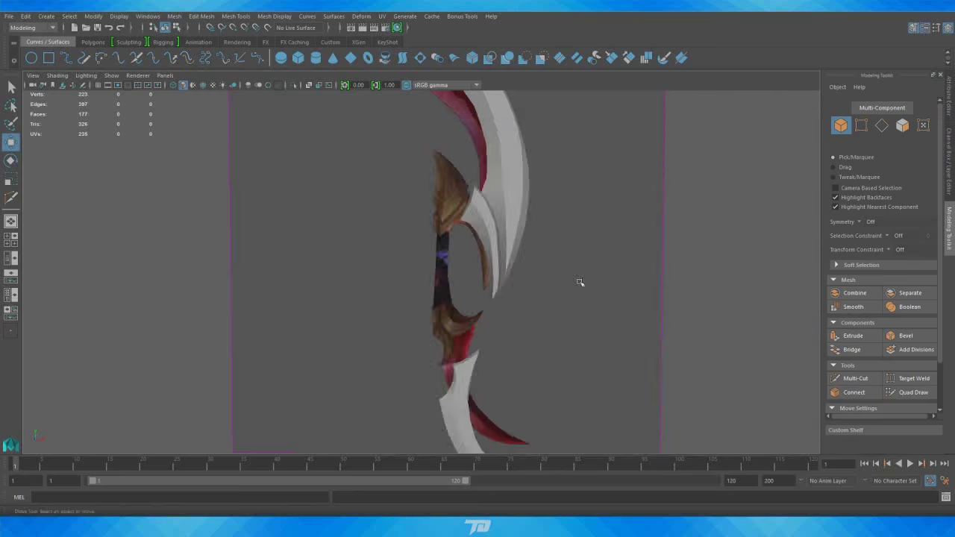
left_click_drag(580, 282, 506, 380, "alt")
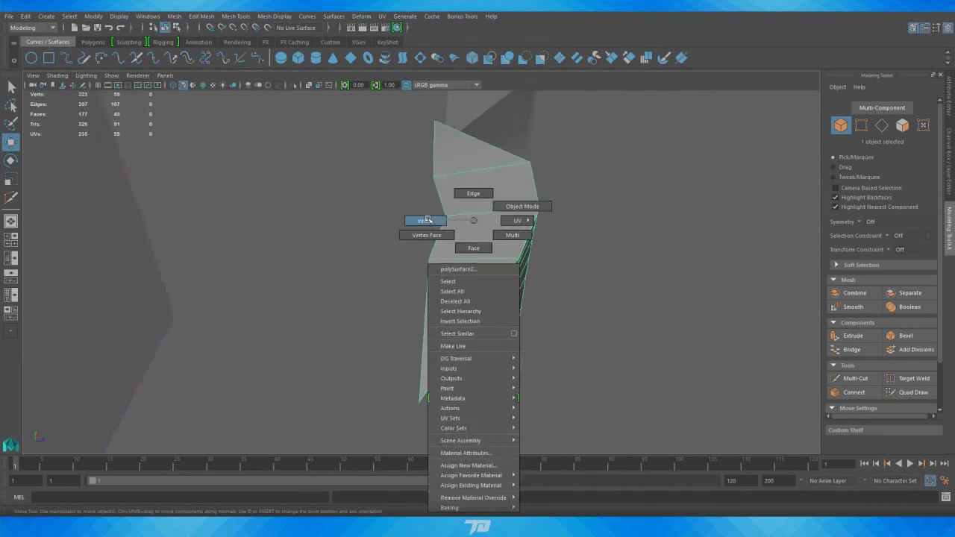
Orbit to a new angle on the blade and return to object selection with the Move tool.
mouse_move(448, 320)
left_mouse_down("alt")
mouse_move(684, 219)
mouse_move(499, 198)
mouse_move(646, 225)
mouse_move(501, 145)
mouse_move(474, 220)
mouse_move(624, 179)
mouse_move(543, 192)
mouse_move(529, 292)
mouse_move(565, 256)
mouse_move(676, 207)
mouse_move(597, 325)
left_mouse_up("alt")
key("r")
key("F8")
right_click(639, 234)
key("w")
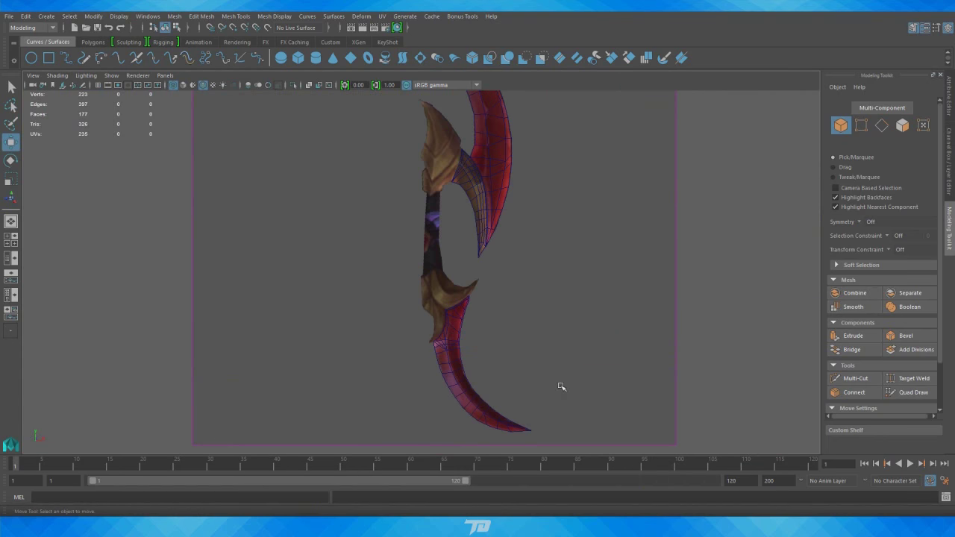
scroll(562, 387, "up", 5)
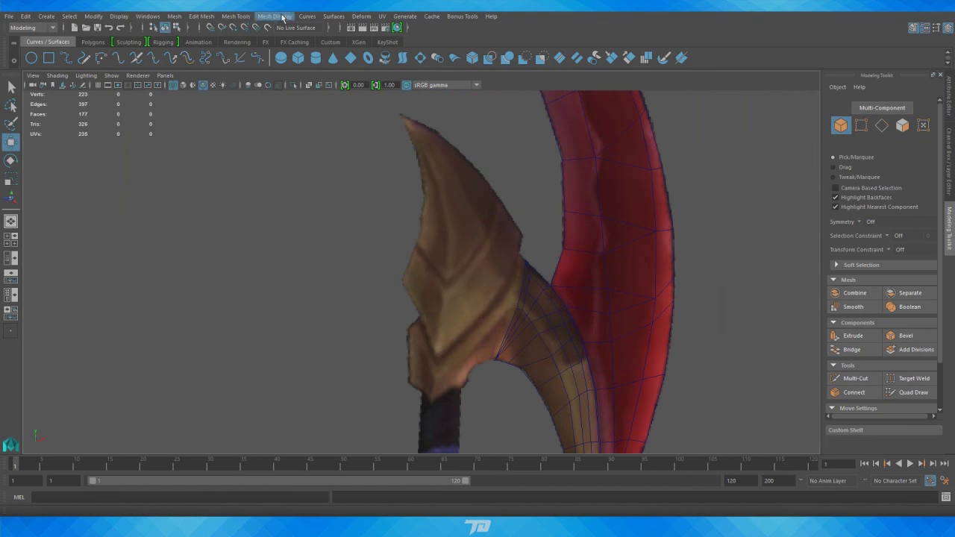
Trace the brown spike's outline point by point with Create Polygon and finish the face.
left_click(236, 17)
left_click(257, 75)
left_click(512, 154)
left_click(508, 178)
left_click(515, 211)
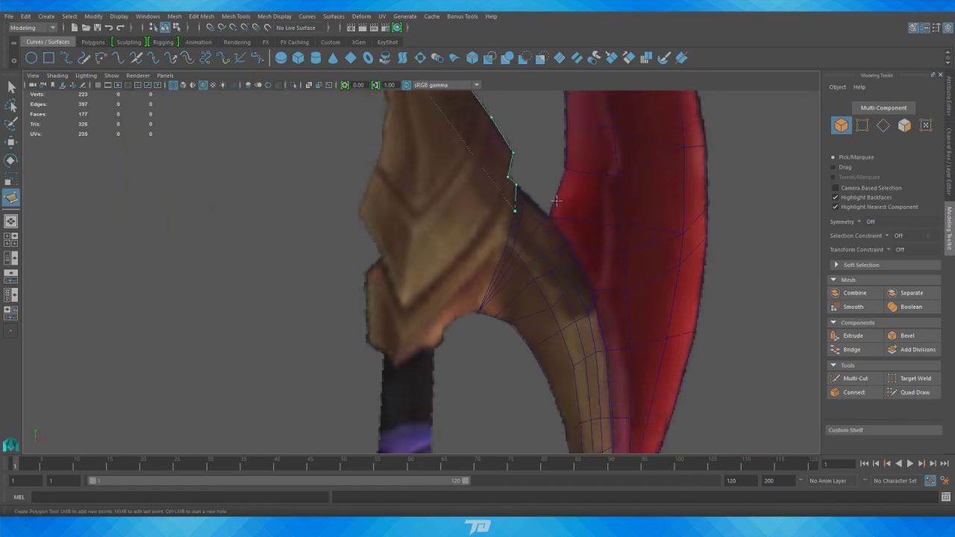
scroll(556, 200, "down", 5)
scroll(495, 246, "up", 8)
scroll(523, 246, "down", 3)
scroll(561, 250, "up", 2)
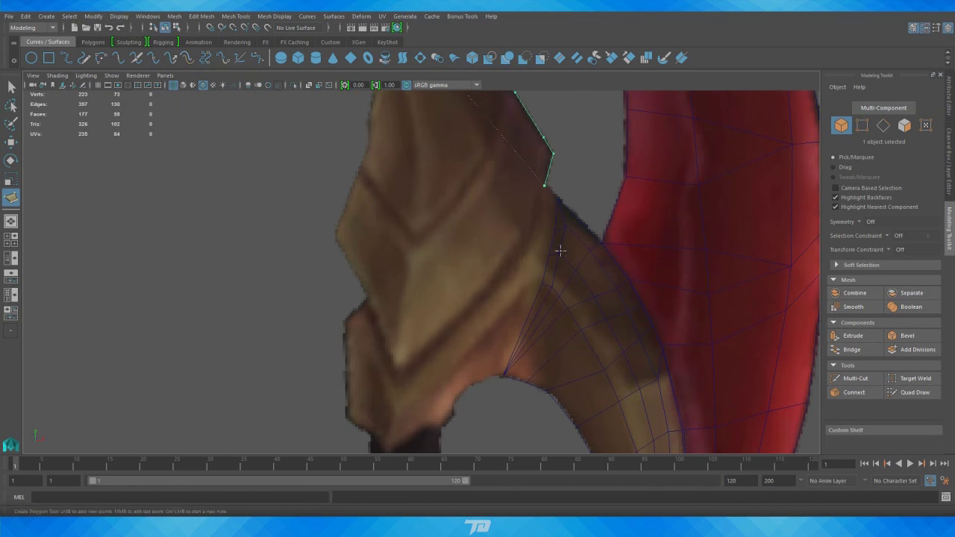
key("Return")
scroll(338, 249, "down", 3)
scroll(447, 283, "down", 3)
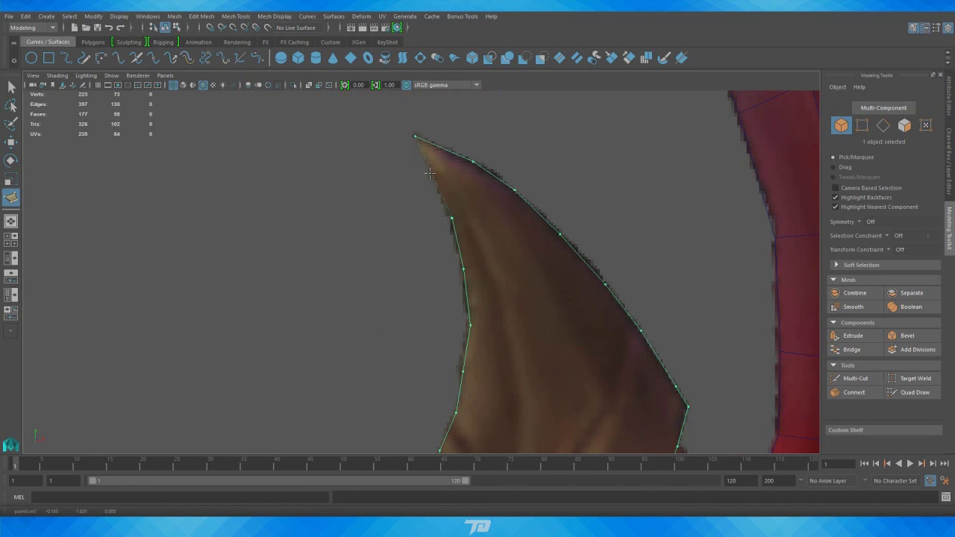
scroll(531, 319, "down", 3)
Delete two redundant outline vertices from the new spike polygon.
key("w")
key("F9")
scroll(418, 298, "up", 4)
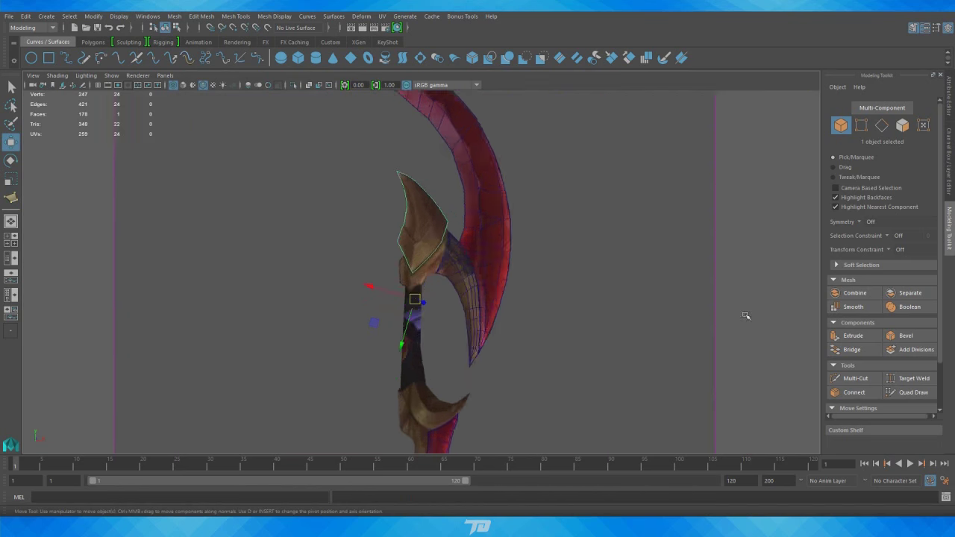
scroll(448, 246, "up", 5)
scroll(487, 193, "up", 3)
scroll(487, 193, "down", 3)
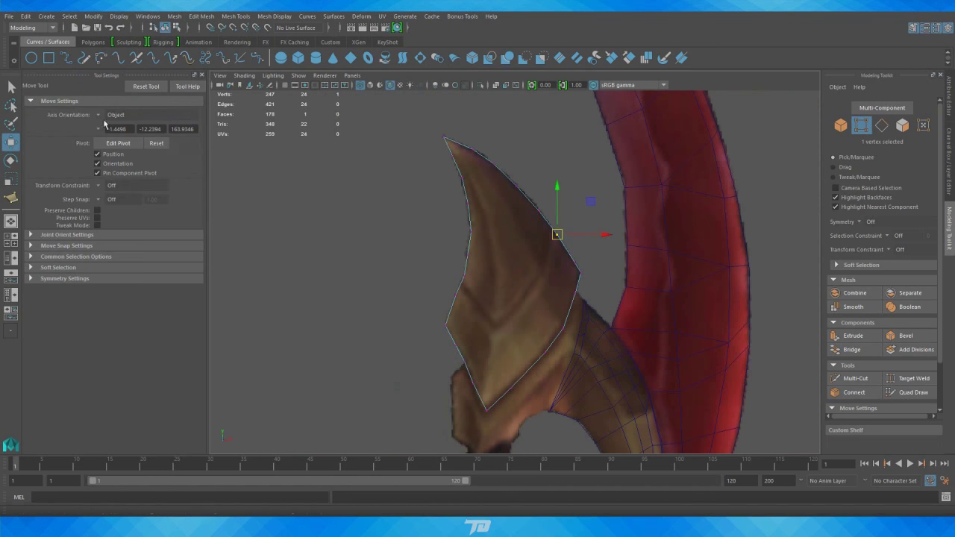
scroll(416, 162, "up", 3)
scroll(512, 207, "up", 2)
scroll(595, 339, "up", 2)
key("Delete")
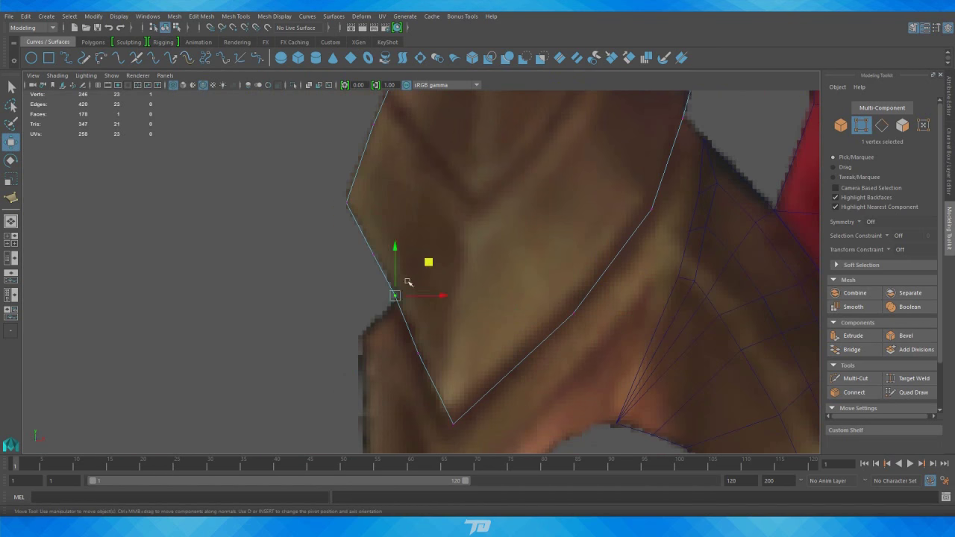
scroll(396, 265, "down", 3)
scroll(600, 341, "down", 3)
key("Delete")
Orbit out to the whole scythe, then select and frame the spike piece.
key("F8")
left_click_drag(631, 215, 338, 250, "alt")
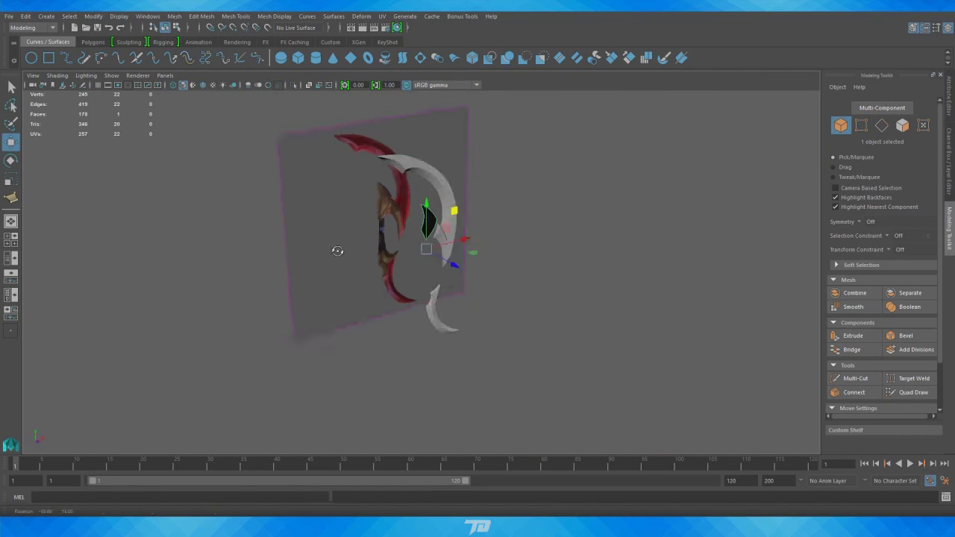
scroll(338, 251, "up", 5)
scroll(418, 234, "up", 3)
scroll(572, 400, "up", 3)
key("t")
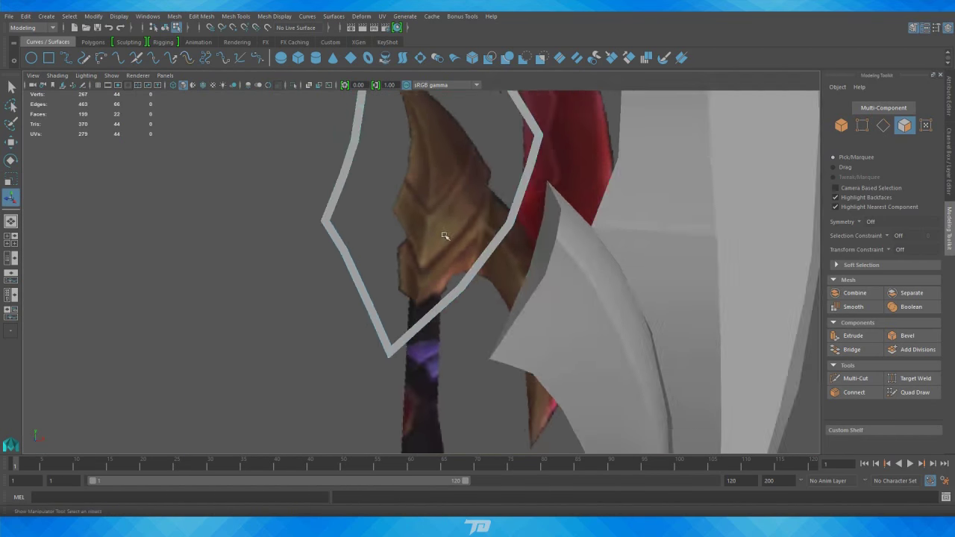
scroll(444, 236, "down", 5)
key("f")
scroll(458, 321, "down", 2)
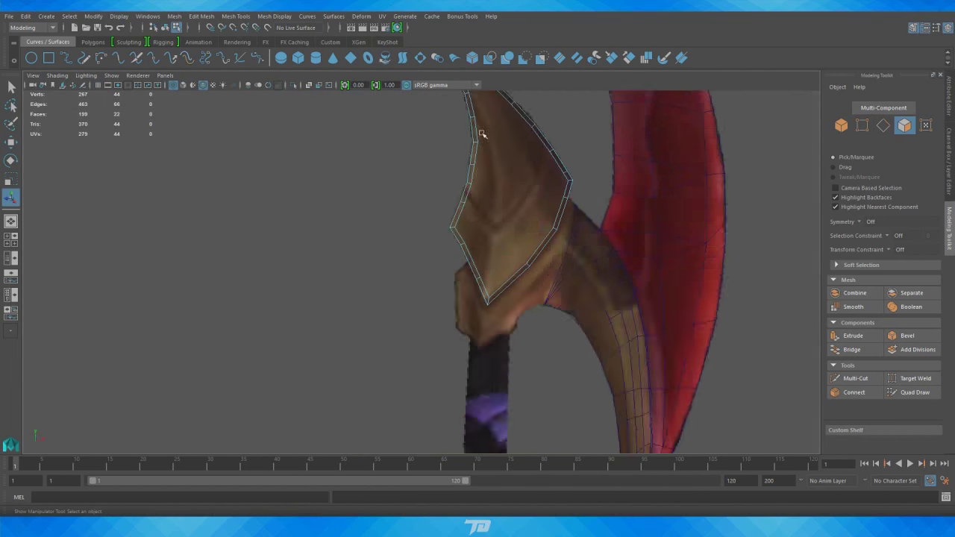
scroll(480, 132, "up", 2)
scroll(640, 351, "up", 2)
key("F10")
Move the spike's centre vertices into place to form its central spine.
key("w")
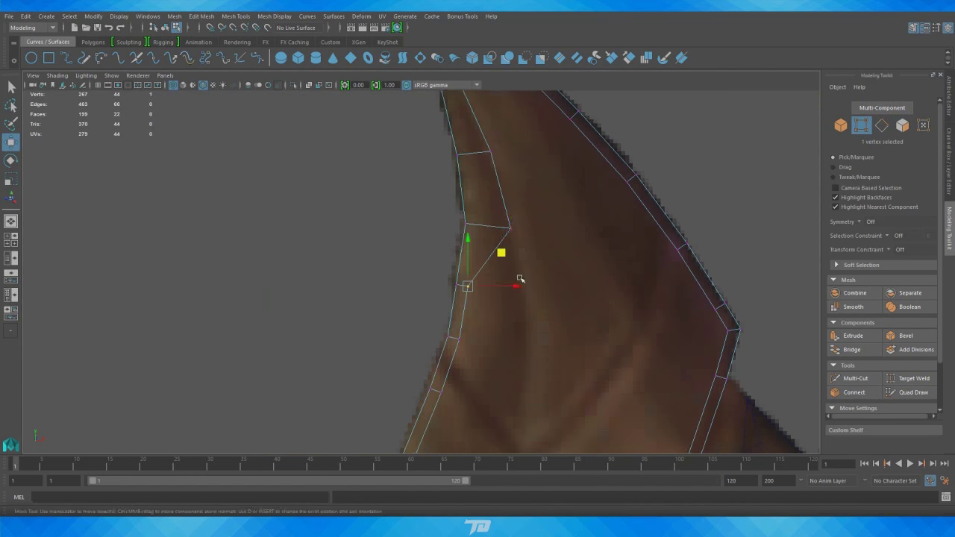
scroll(503, 238, "up", 2)
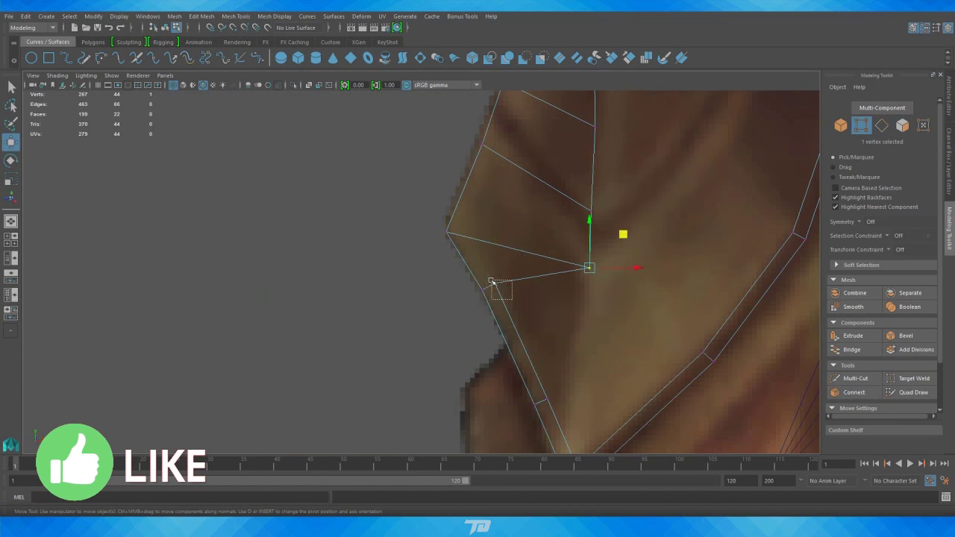
left_click_drag(571, 388, 725, 303, "alt")
scroll(529, 339, "up", 3)
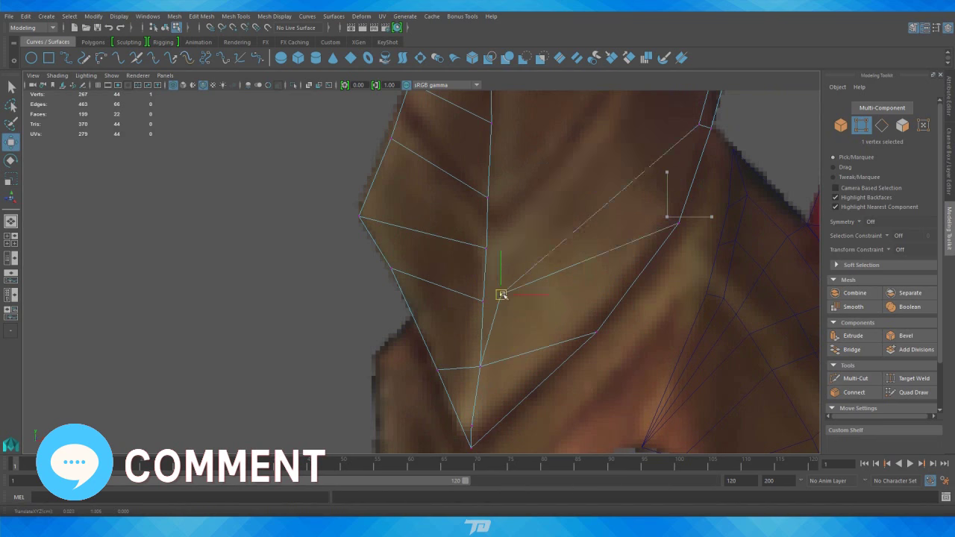
mouse_move(502, 295)
left_mouse_down("alt")
mouse_move(552, 292)
mouse_move(533, 316)
mouse_move(707, 159)
mouse_move(630, 236)
mouse_move(578, 155)
mouse_move(621, 237)
left_mouse_up("alt")
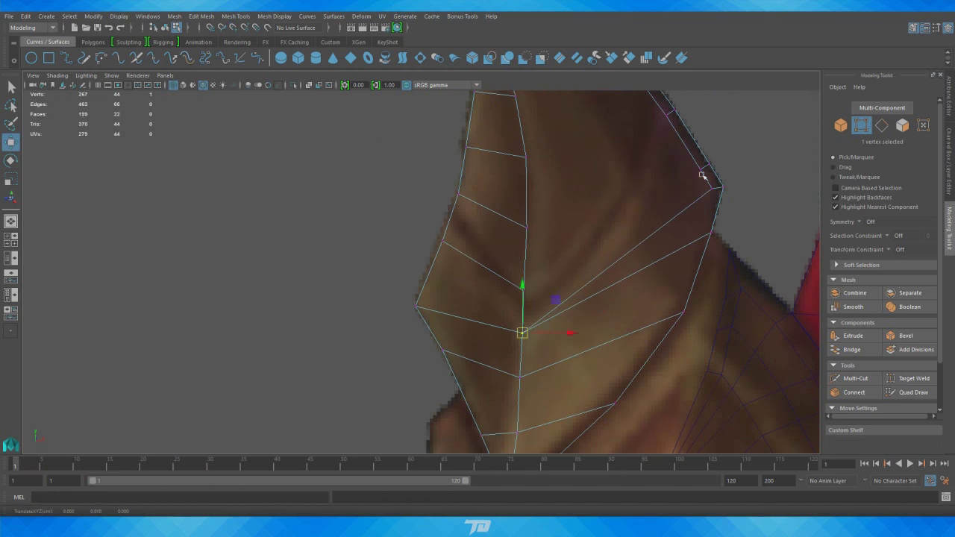
left_click(667, 119)
mouse_move(667, 119)
left_mouse_down("alt")
mouse_move(614, 213)
mouse_move(582, 248)
left_mouse_up("alt")
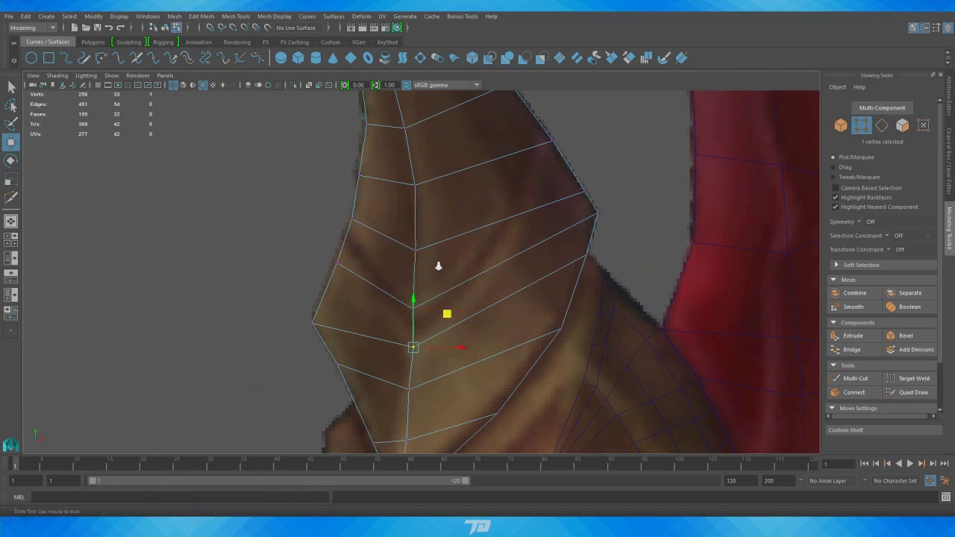
Add diagonal Multi-Cut edges to the spike and soften its inner centre edges.
scroll(439, 267, "up", 1)
key("ctrl+shift+x")
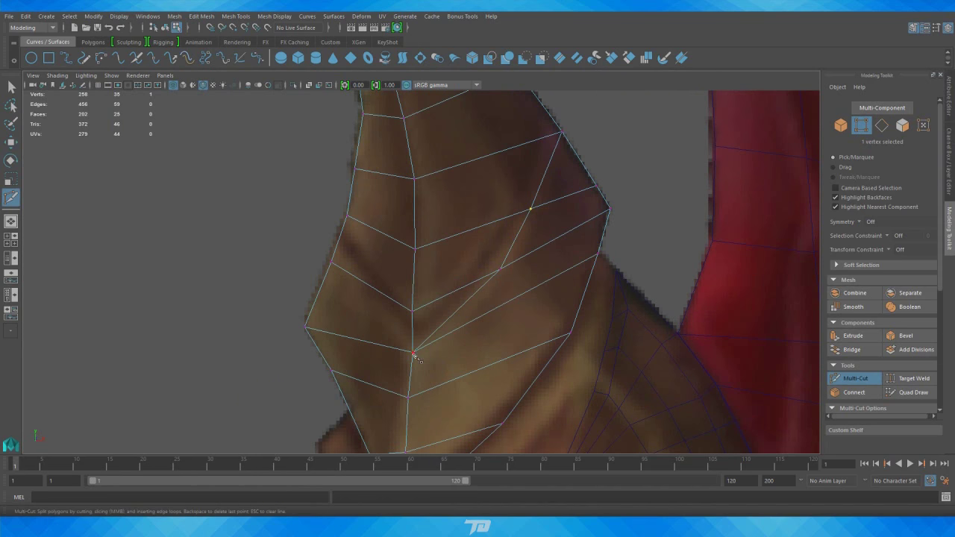
scroll(408, 319, "down", 2)
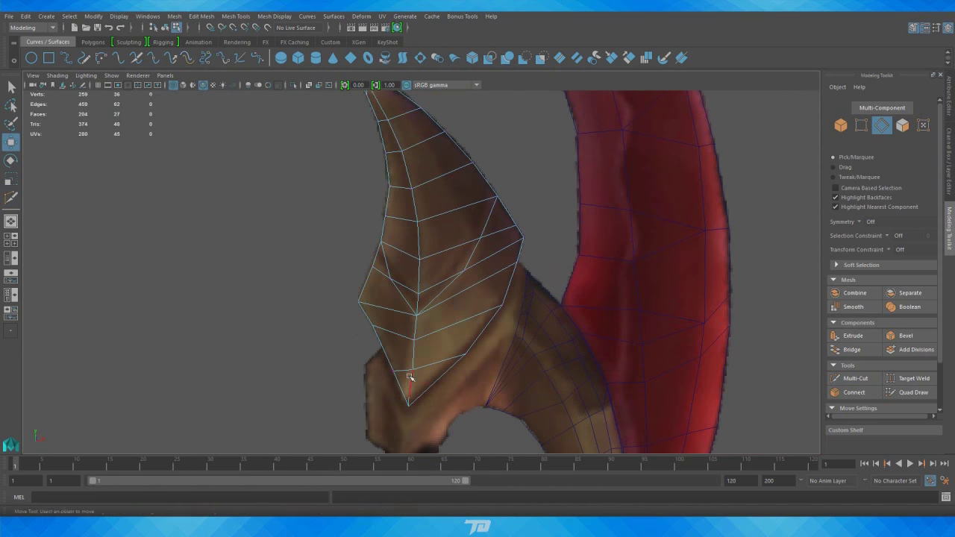
key("ctrl+z")
key("space")
key("shift+f")
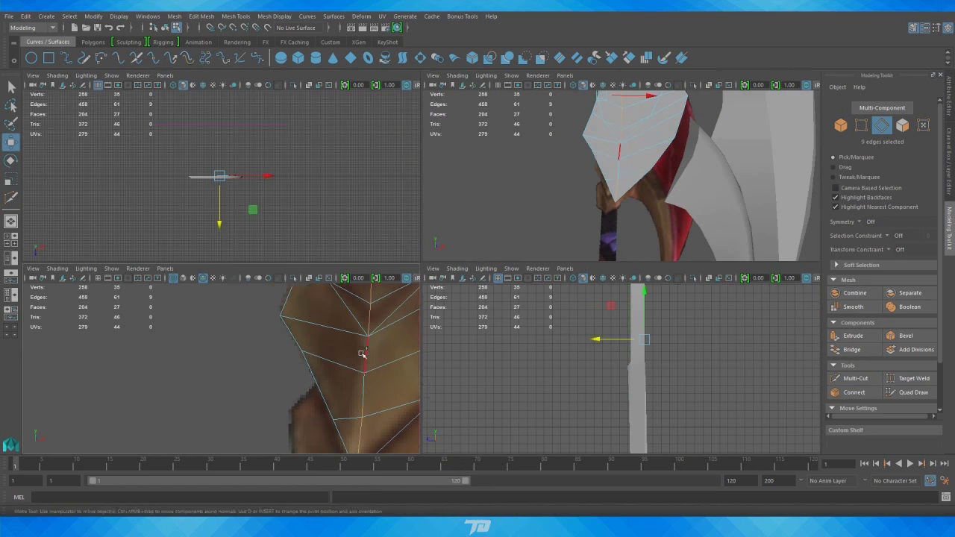
key("F8")
key("space")
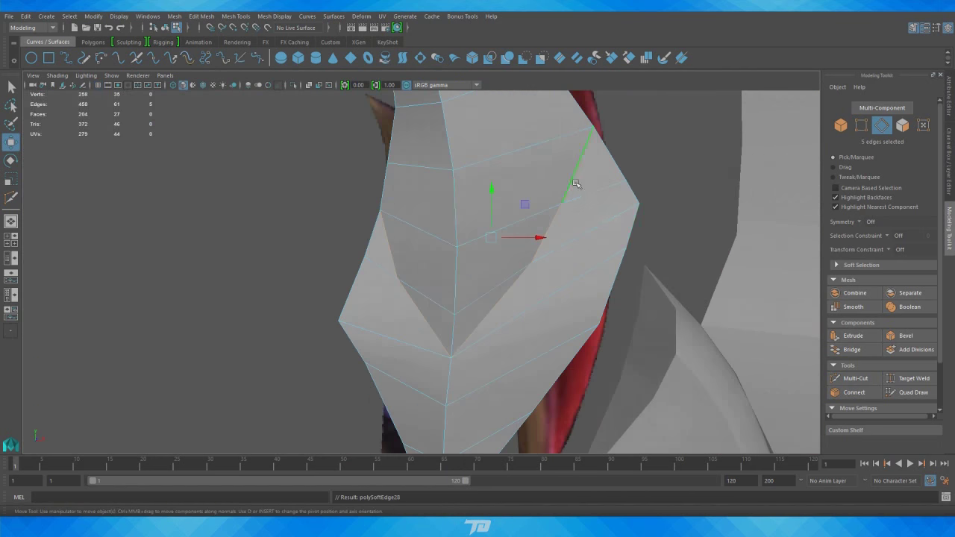
Adjust the spike's edge vertex from the side and select the white blade piece.
mouse_move(653, 143)
left_mouse_down("alt")
mouse_move(514, 302)
mouse_move(570, 241)
left_mouse_up("alt")
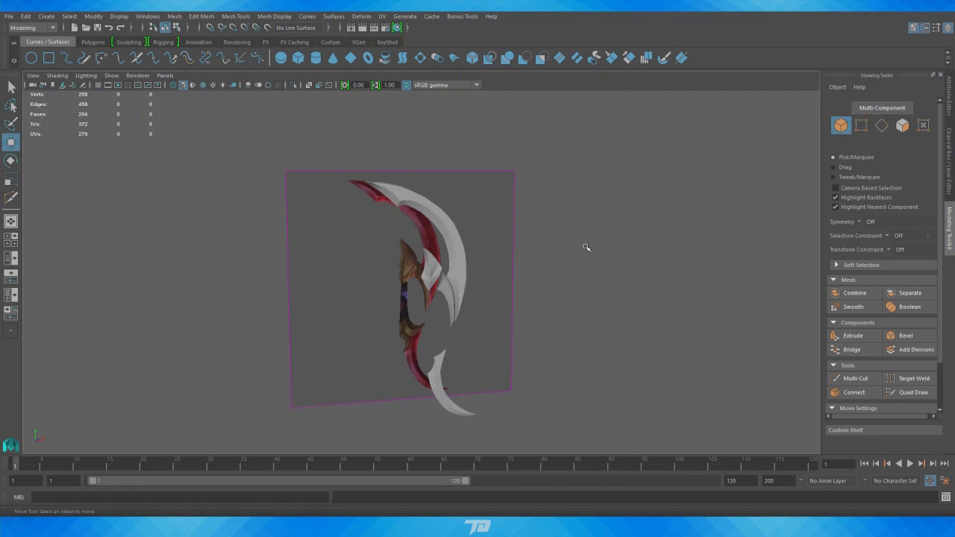
scroll(586, 247, "up", 10)
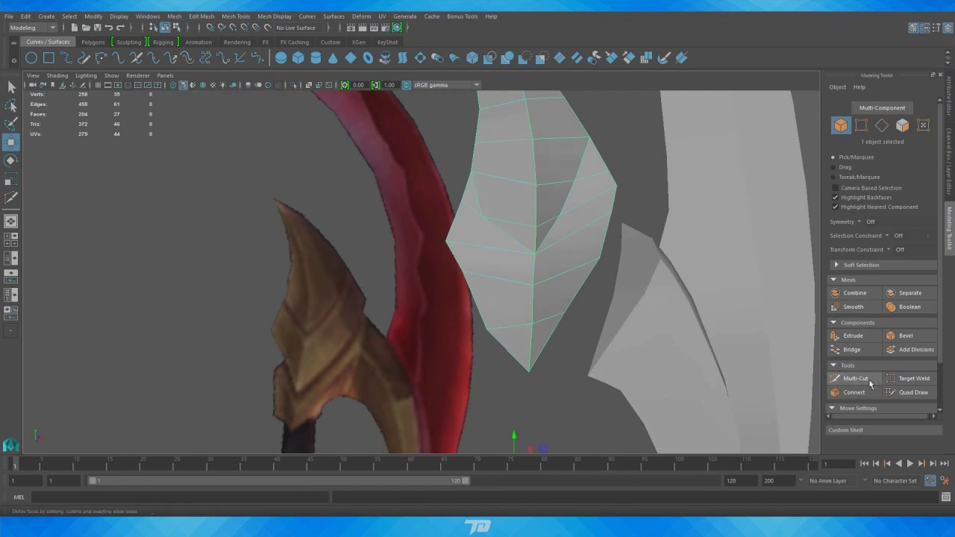
key("F10")
mouse_move(401, 267)
left_mouse_down("alt")
mouse_move(522, 289)
mouse_move(554, 322)
left_mouse_up("alt")
left_click(493, 281)
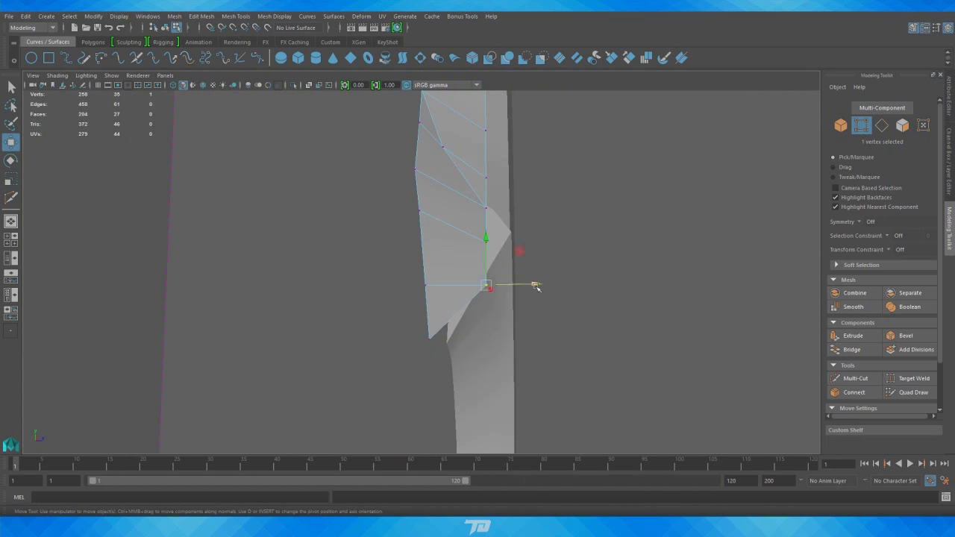
right_click_drag(619, 239, 667, 224)
mouse_move(667, 224)
left_mouse_down("alt")
mouse_move(723, 280)
mouse_move(566, 307)
left_mouse_up("alt")
scroll(566, 307, "up", 5)
left_click(503, 330)
scroll(503, 330, "down", 5)
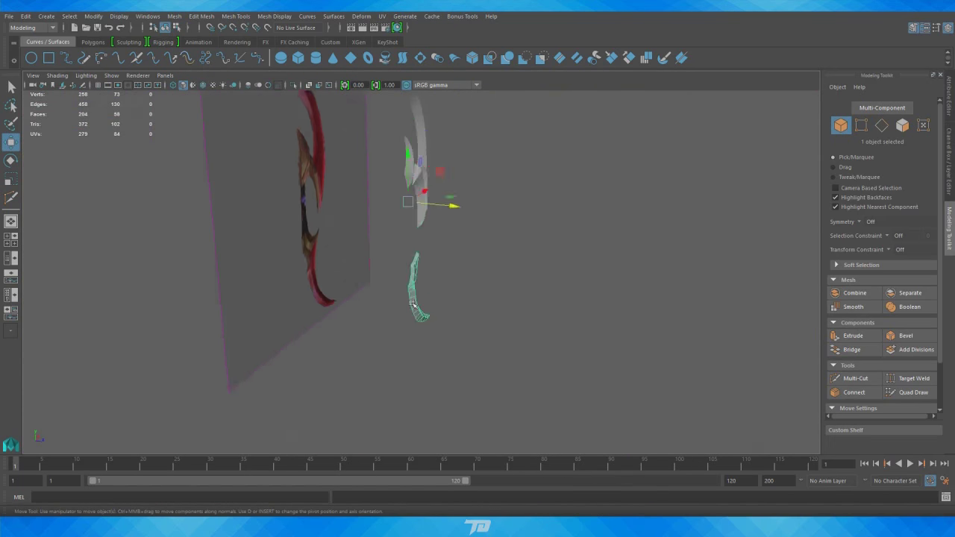
scroll(554, 304, "up", 5)
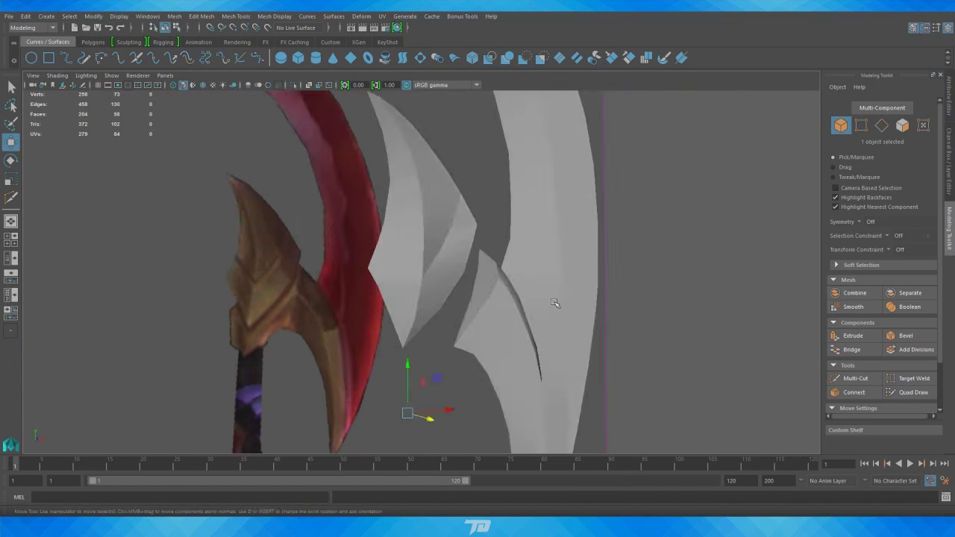
scroll(554, 303, "up", 3)
Select vertices along the piece's inner edge, then frame the whole weapon with wireframe on shaded.
key("F9")
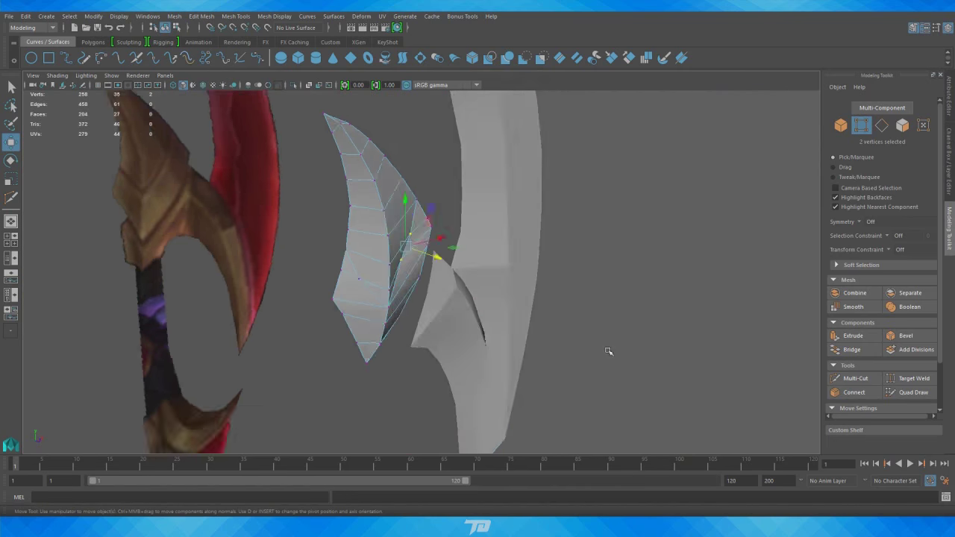
mouse_move(607, 351)
left_mouse_down("alt")
mouse_move(567, 312)
mouse_move(265, 341)
mouse_move(367, 301)
left_mouse_up("alt")
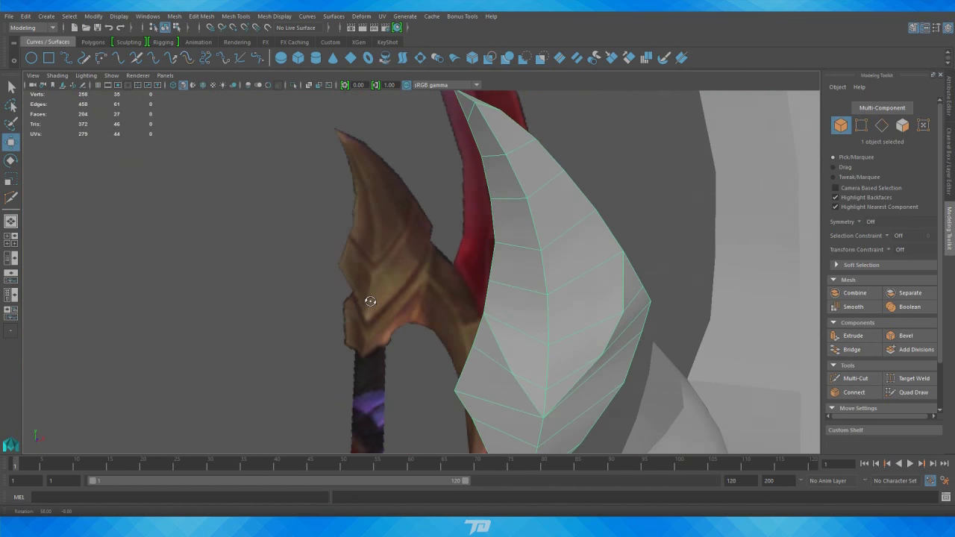
scroll(366, 301, "down", 5)
scroll(482, 366, "up", 5)
key("F8")
mouse_move(564, 356)
left_mouse_down("alt")
mouse_move(363, 383)
mouse_move(529, 299)
mouse_move(636, 378)
left_mouse_up("alt")
key("F8")
key("a")
left_click(173, 84)
scroll(448, 298, "up", 4)
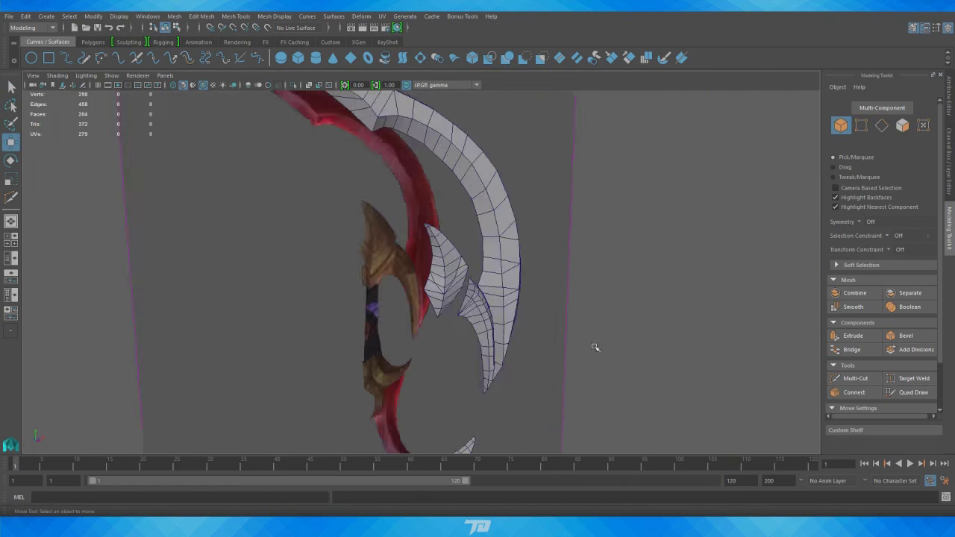
scroll(486, 356, "up", 4)
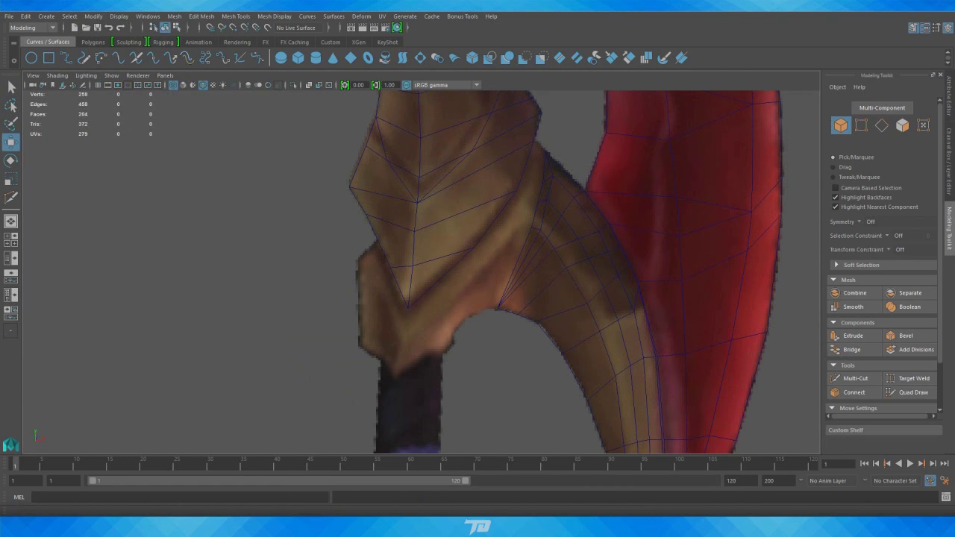
Trace a new polygon over the brown collar at the blade joint.
scroll(569, 273, "up", 3)
key("y")
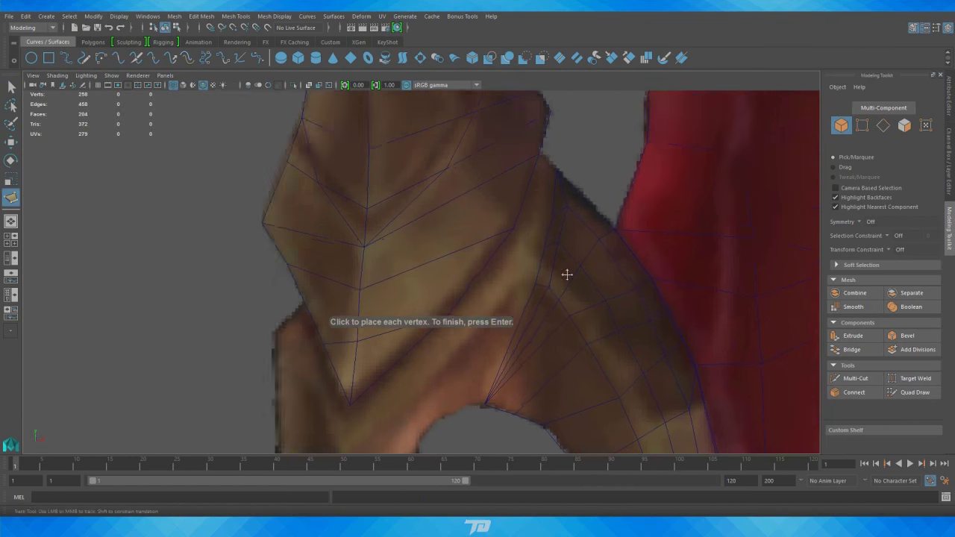
left_click(453, 341)
left_click(497, 216)
scroll(522, 249, "down", 5)
scroll(520, 300, "up", 5)
scroll(556, 301, "up", 3)
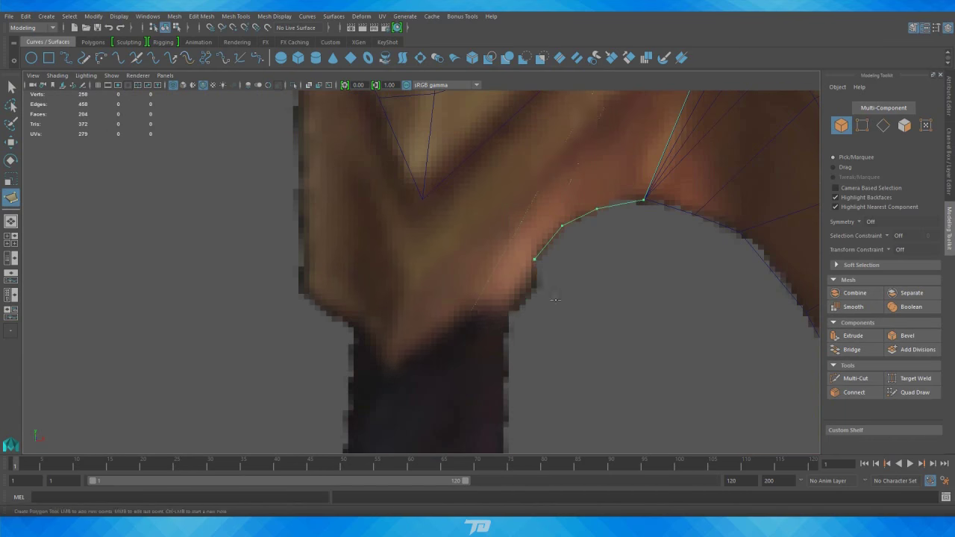
scroll(329, 311, "down", 3)
scroll(426, 373, "down", 3)
scroll(426, 373, "down", 4)
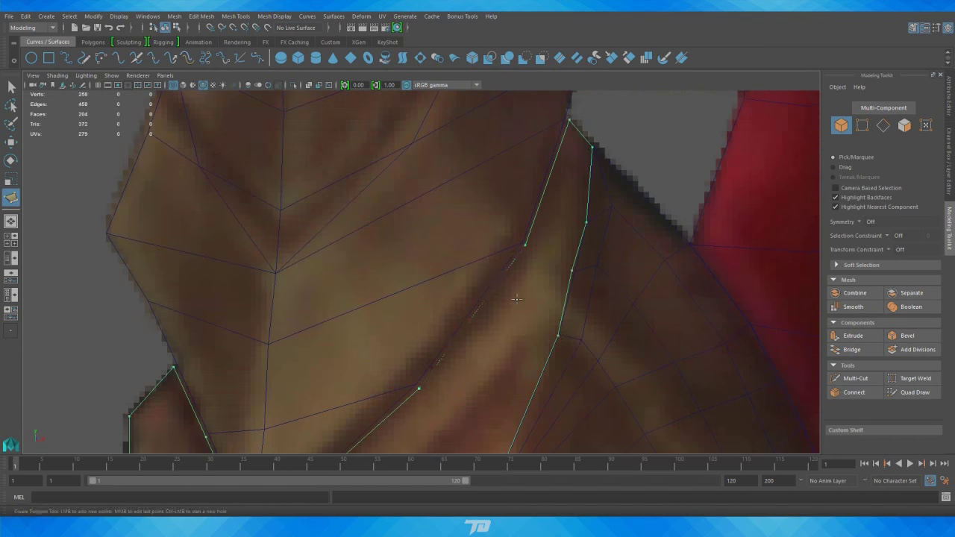
key("Return")
Extrude the collar face to thicken it into a solid piece.
key("w")
scroll(618, 211, "up", 5)
right_click_drag(687, 230, 736, 216, "shift")
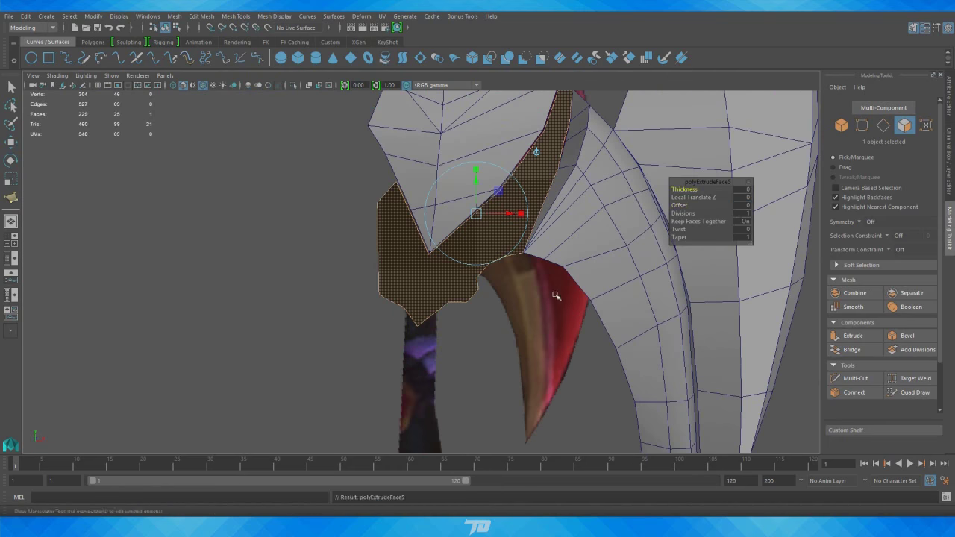
left_click_drag(522, 298, 336, 224, "alt")
Select and move a vertex at the collar joint.
scroll(298, 196, "down", 5)
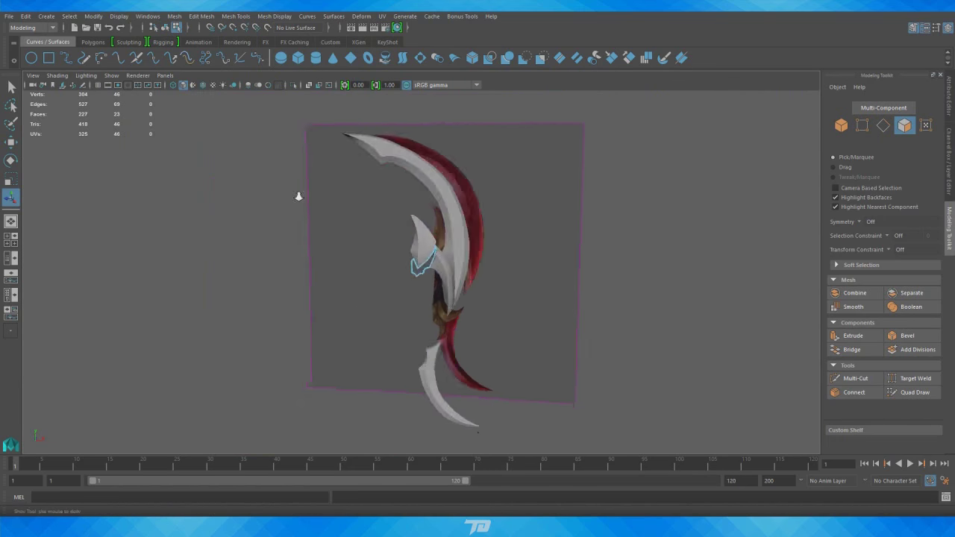
scroll(431, 342, "up", 8)
scroll(431, 342, "down", 5)
scroll(512, 214, "up", 5)
key("F9")
scroll(550, 160, "up", 3)
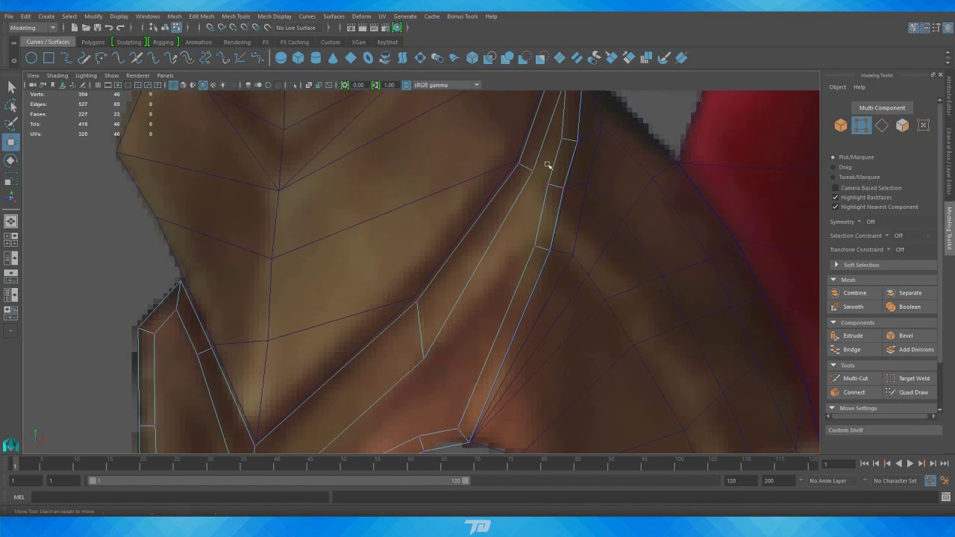
left_click(541, 213)
key("w")
scroll(516, 307, "down", 5)
scroll(589, 217, "up", 5)
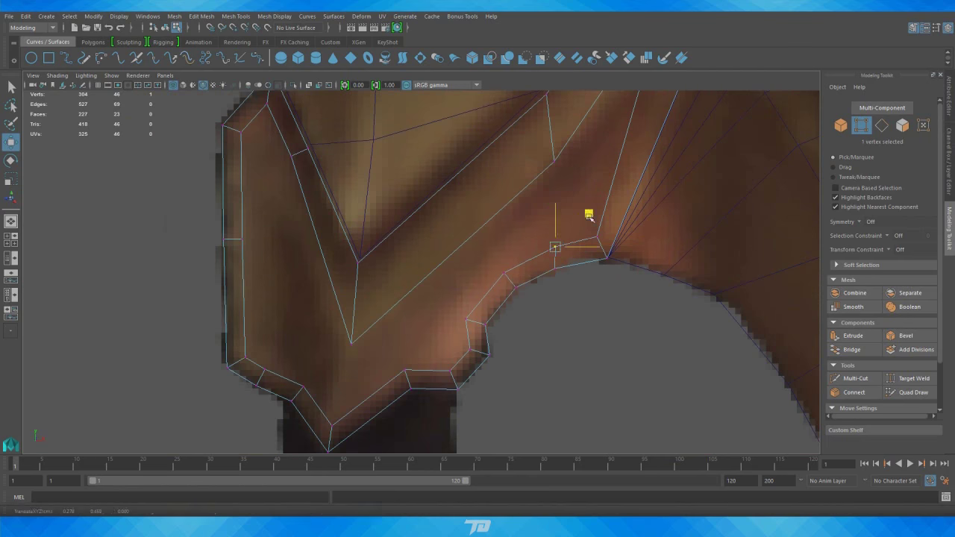
scroll(280, 310, "down", 5)
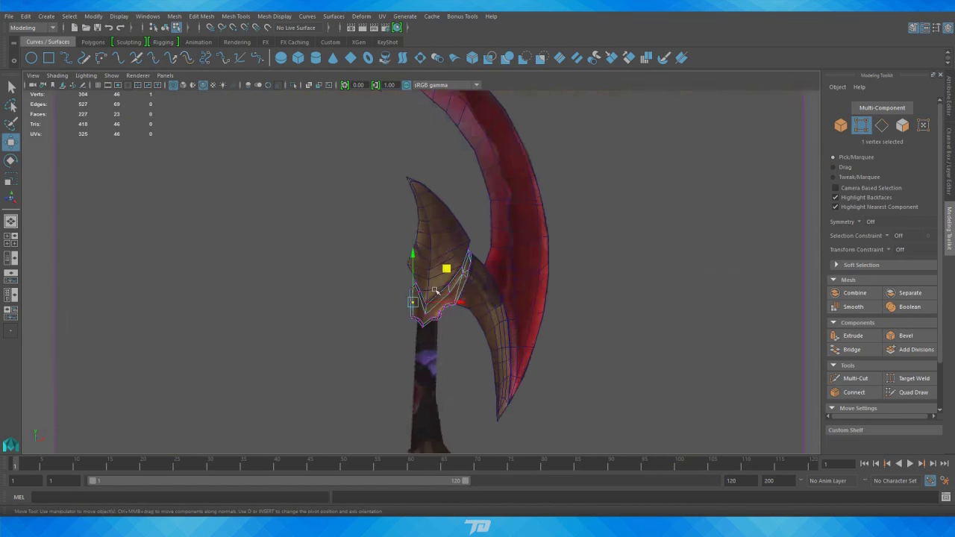
scroll(388, 254, "up", 5)
Remove surplus collar edges with Delete Edge/Vertex.
key("F10")
scroll(369, 254, "up", 1)
left_click(238, 179)
scroll(448, 331, "down", 3)
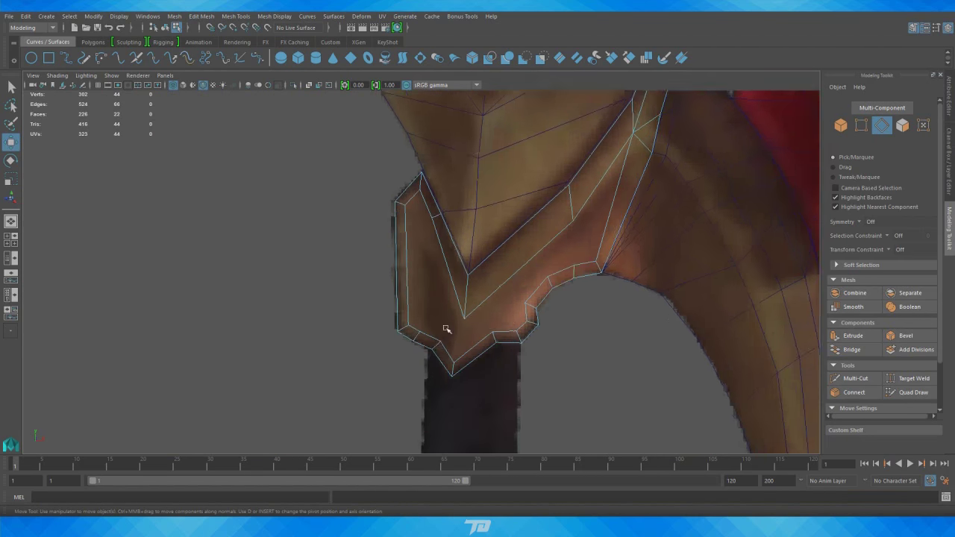
scroll(684, 316, "down", 3)
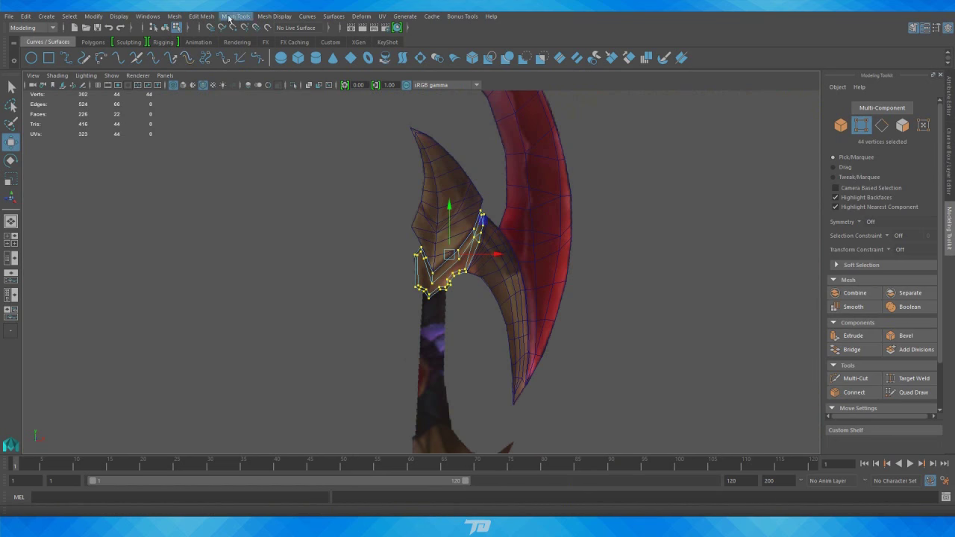
scroll(529, 236, "up", 4)
Multi-Cut a new edge fanning across the collar toward its lower point.
left_click(200, 16)
scroll(470, 403, "up", 4)
key("ctrl+shift+x")
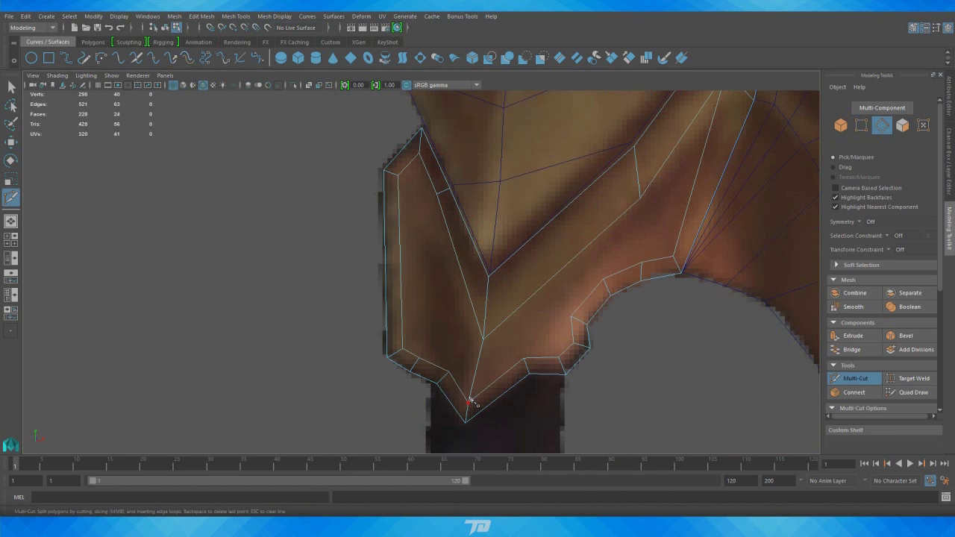
left_click(470, 403)
scroll(627, 250, "down", 1)
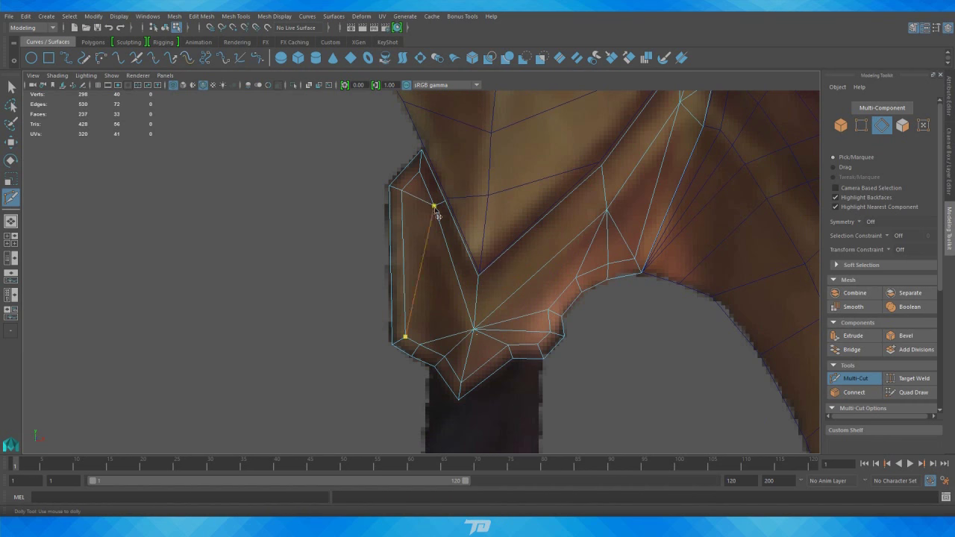
key("Return")
scroll(437, 213, "down", 3)
scroll(309, 249, "up", 3)
Select edges along the collar's rim and show the four-view layout.
key("F11")
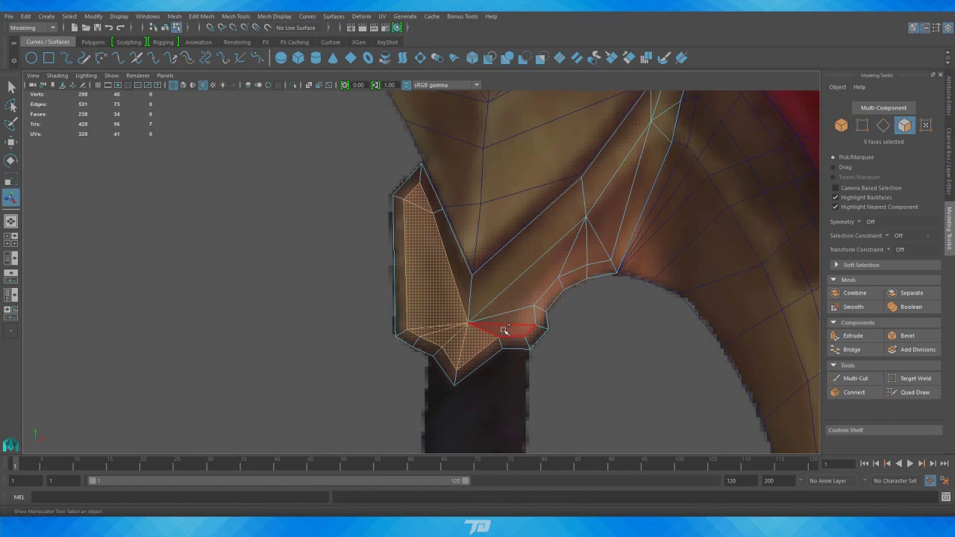
left_click_drag(504, 330, 650, 206, "alt")
key("space")
key("space")
key("w")
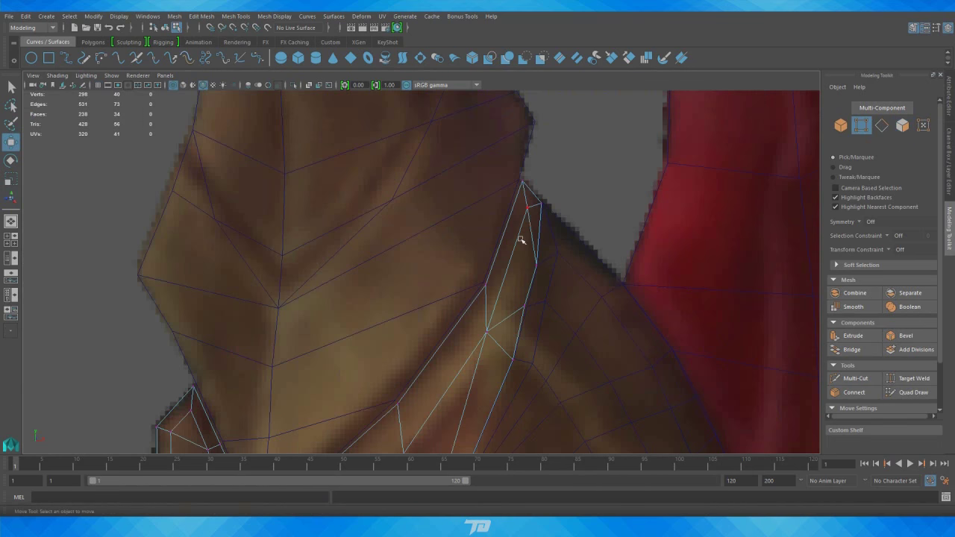
left_click_drag(521, 240, 448, 291, "alt")
right_click_drag(440, 287, 387, 325)
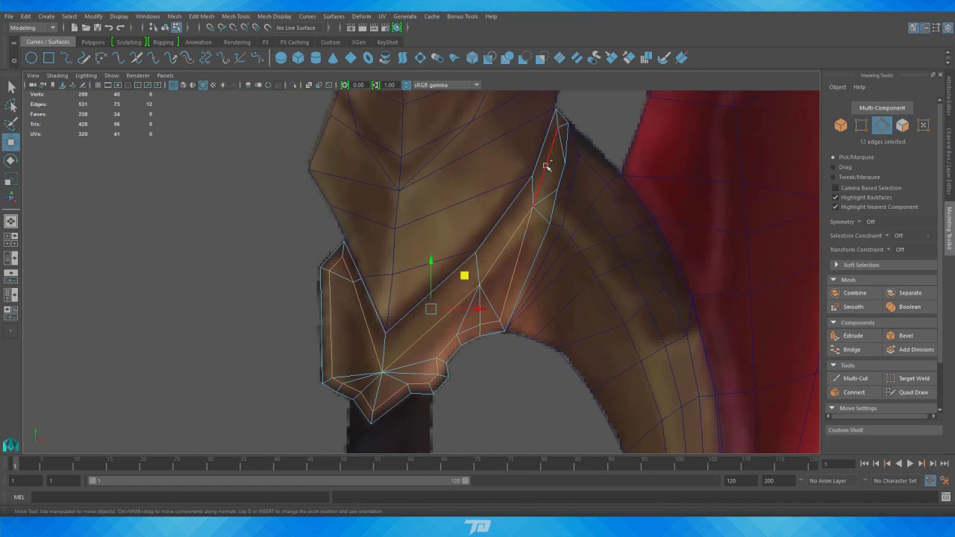
key("space")
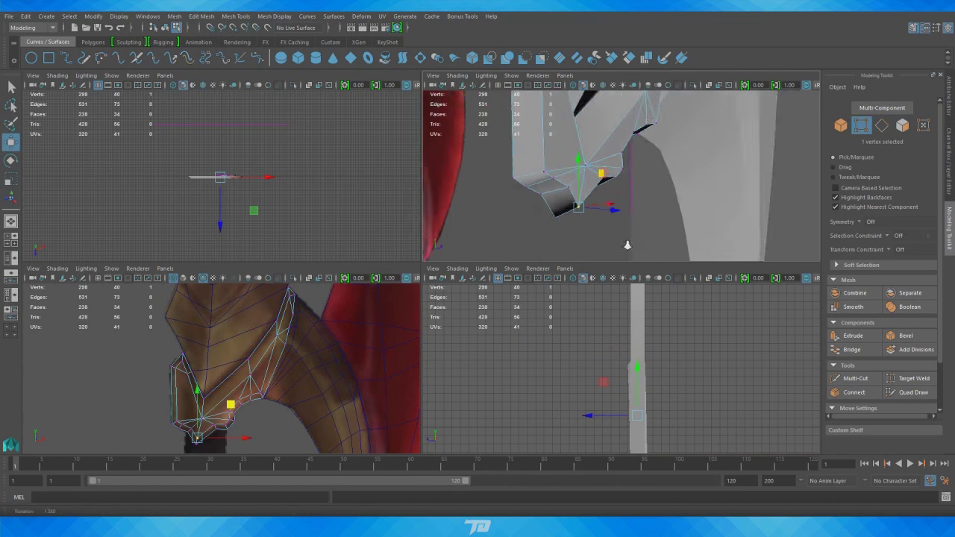
Inspect the collar's underside, selecting an edge there and switching between edge and object selection.
left_click_drag(627, 245, 594, 146, "alt")
left_click(593, 146)
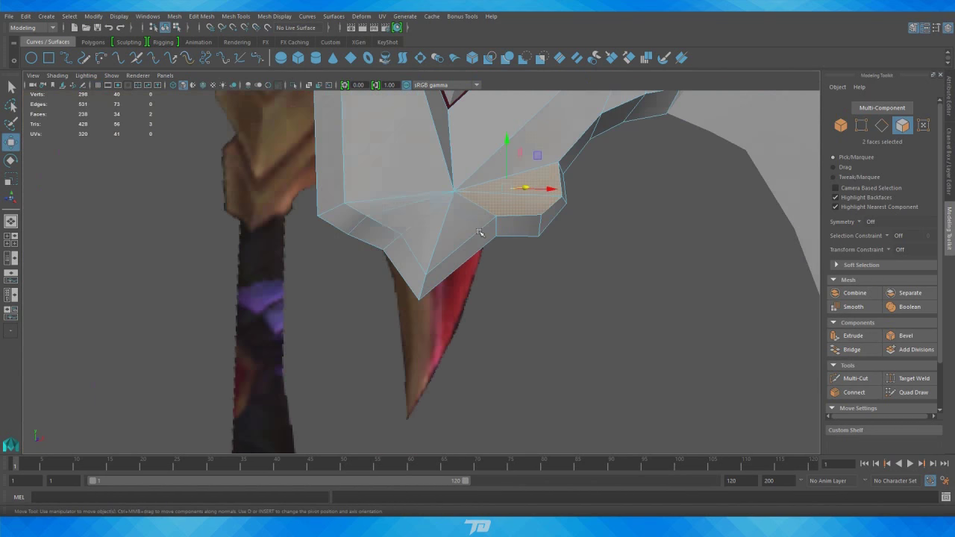
key("F8")
mouse_move(479, 233)
left_mouse_down("alt")
mouse_move(606, 267)
mouse_move(525, 273)
left_mouse_up("alt")
key("F10")
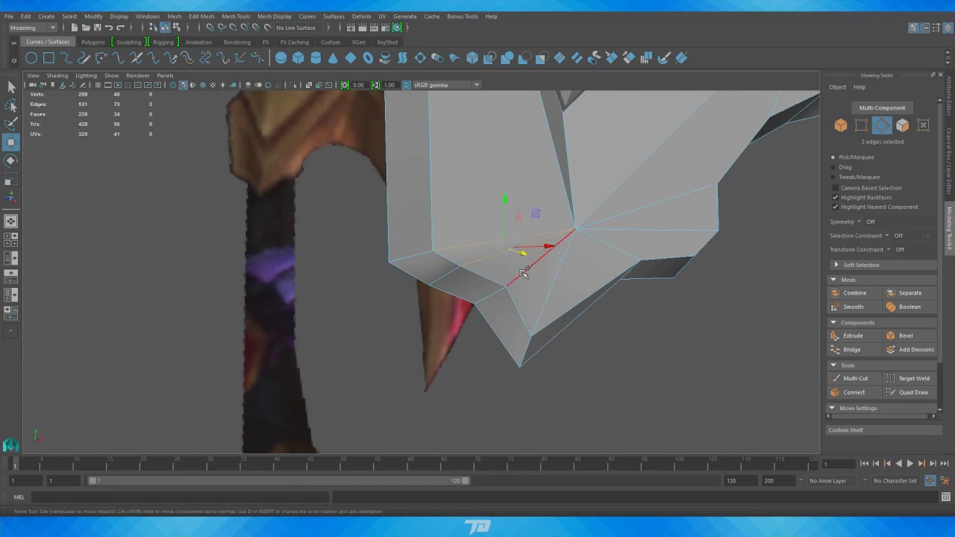
key("F8")
mouse_move(310, 105)
left_mouse_down("alt")
mouse_move(494, 271)
mouse_move(454, 276)
left_mouse_up("alt")
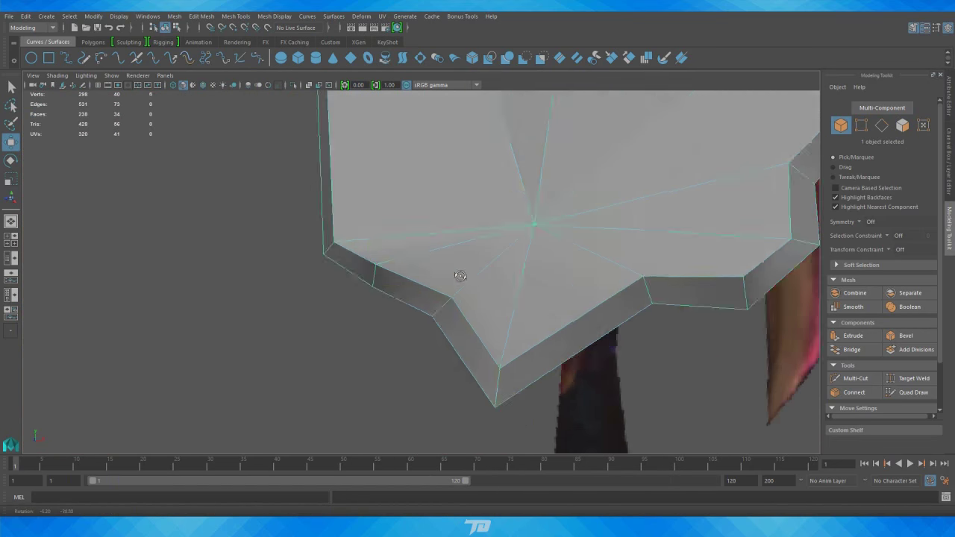
scroll(670, 241, "down", 5)
scroll(630, 248, "up", 5)
Select an edge near the collar's lower point, then review the whole weapon.
key("F10")
mouse_move(629, 249)
left_mouse_down("alt")
mouse_move(492, 122)
mouse_move(629, 298)
mouse_move(394, 316)
mouse_move(430, 281)
mouse_move(640, 277)
mouse_move(678, 347)
left_mouse_up("alt")
left_click(589, 224)
key("F8")
right_click_drag(679, 348, 612, 374, "alt")
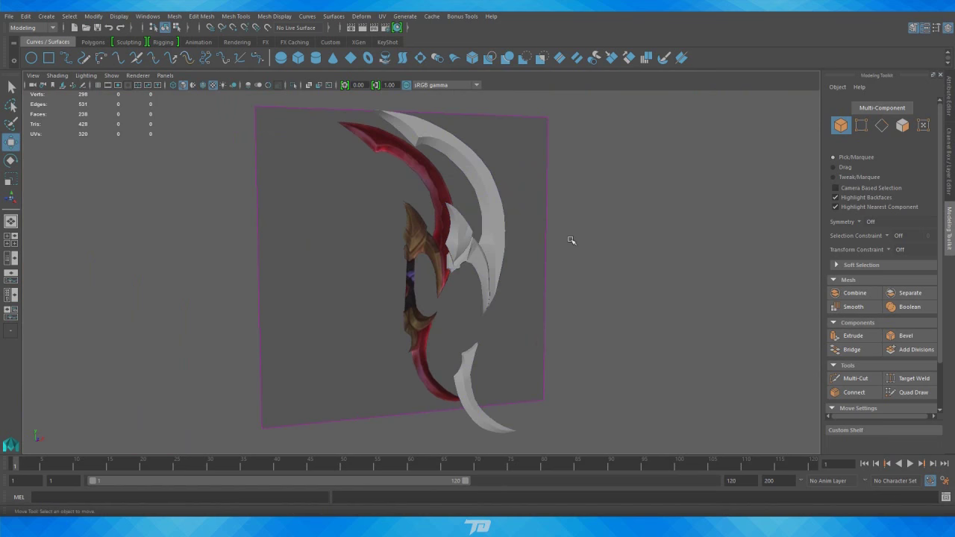
scroll(571, 240, "up", 5)
Select the whole collar piece and check it against the blade from several angles.
left_click(391, 216)
left_click_drag(390, 215, 495, 266, "alt")
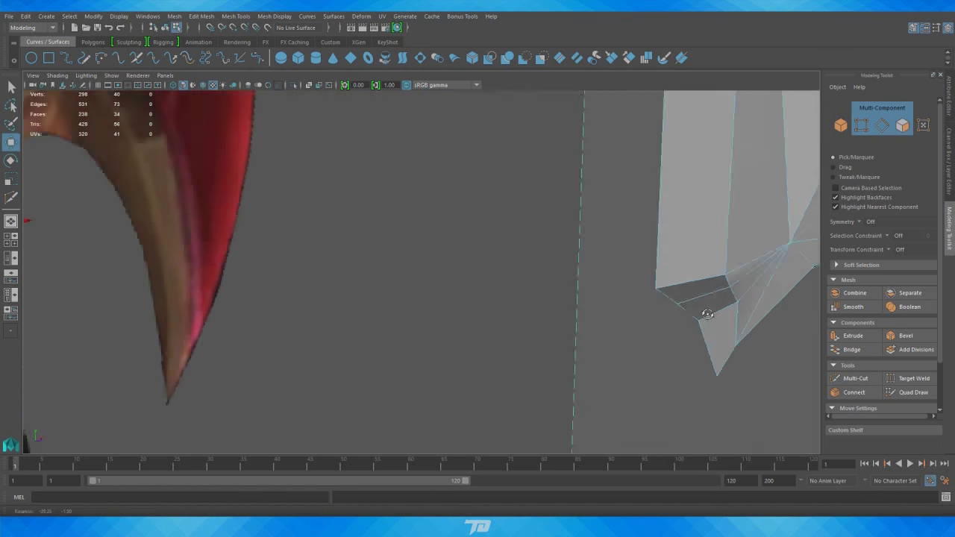
mouse_move(409, 189)
left_mouse_down("alt")
mouse_move(512, 341)
mouse_move(331, 144)
mouse_move(728, 230)
mouse_move(523, 291)
left_mouse_up("alt")
key("w")
key("space")
key("F8")
key("space")
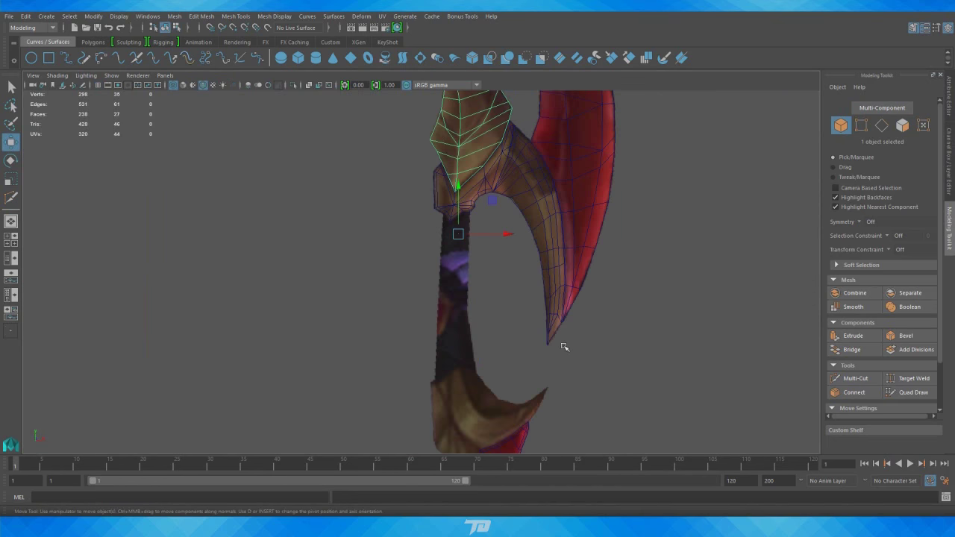
Complete a flat 17-vertex polygon tracing the dark handle's upper outline below the collar.
right_click_drag(459, 195, 667, 256, "shift")
scroll(644, 316, "up", 5)
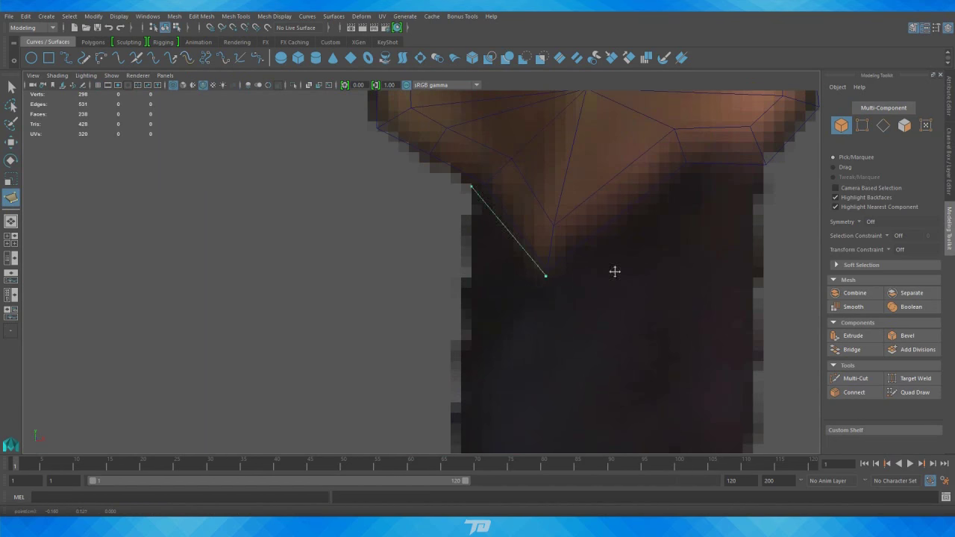
scroll(693, 316, "down", 2)
scroll(559, 328, "up", 2)
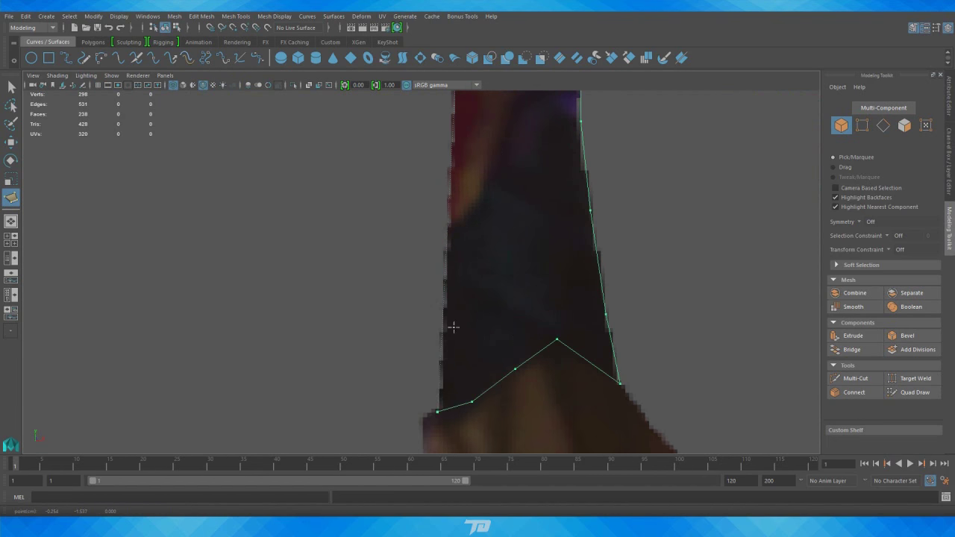
key("Return")
scroll(487, 325, "down", 3)
key("w")
scroll(510, 310, "down", 2)
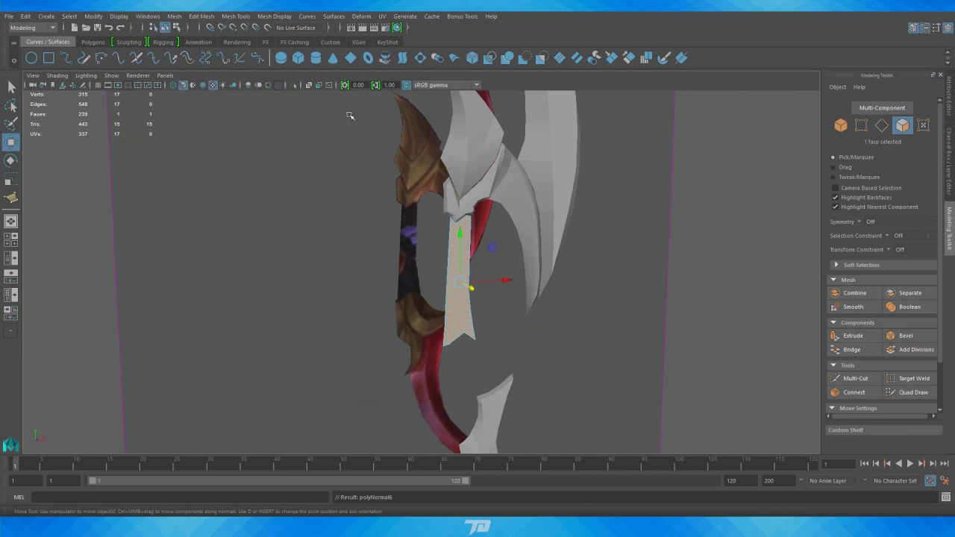
mouse_move(350, 116)
left_mouse_down("alt")
mouse_move(486, 276)
mouse_move(427, 224)
left_mouse_up("alt")
scroll(478, 267, "up", 3)
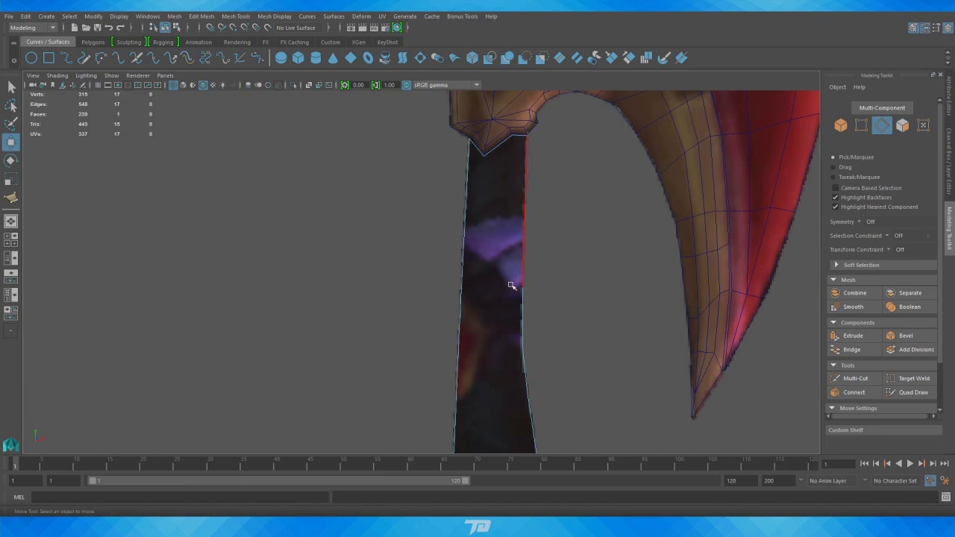
Bridge the handle polygon's two edges into new faces and display the handle textured.
middle_click_drag(512, 286, 421, 198, "alt")
left_click(421, 198)
left_click(212, 62)
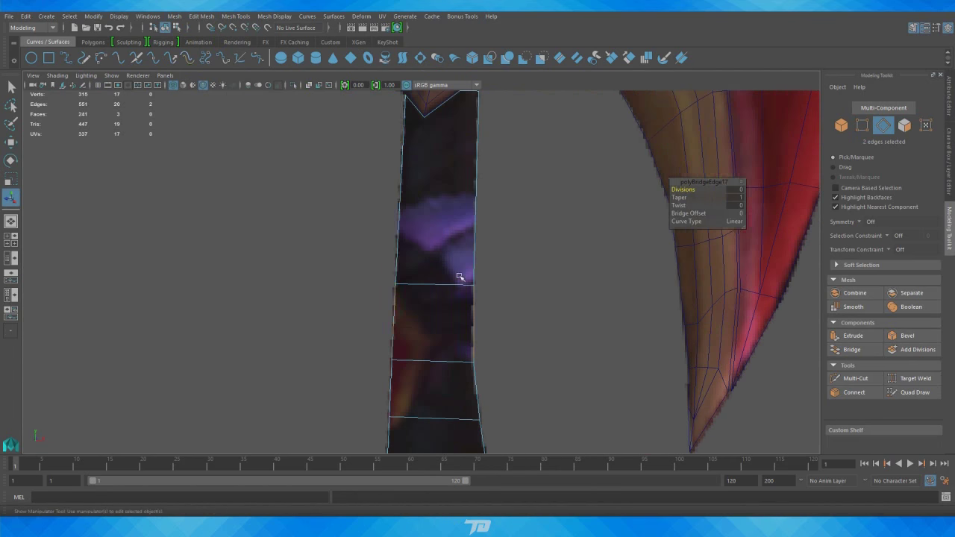
mouse_move(458, 273)
left_mouse_down("alt")
mouse_move(480, 281)
mouse_move(537, 265)
mouse_move(177, 91)
mouse_move(618, 261)
left_mouse_up("alt")
left_click(177, 88)
Cut a horizontal edge across the handle and nudge one of its vertices sideways.
left_click(321, 266)
left_click(522, 266)
middle_click_drag(532, 383, 532, 249, "alt")
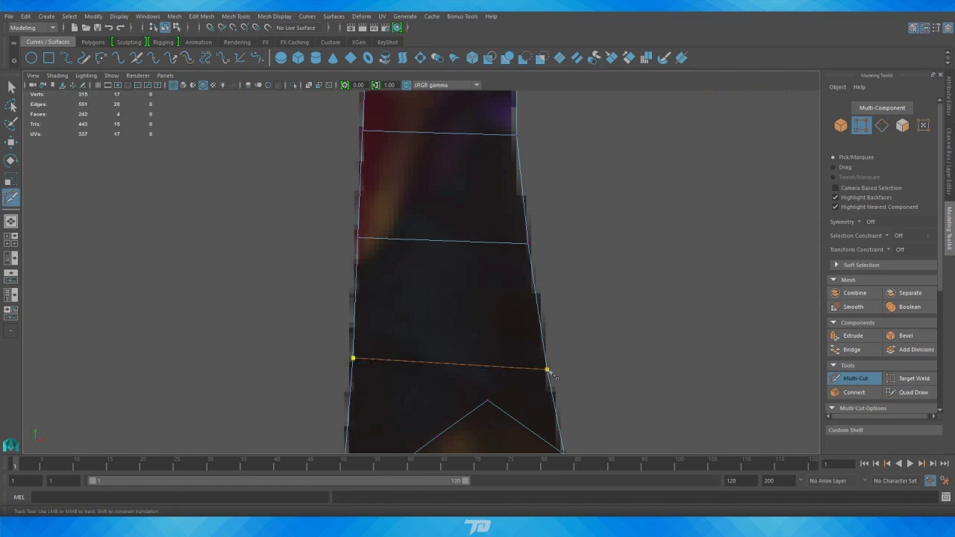
key("Return")
scroll(512, 271, "down", 5)
key("w")
left_click_drag(418, 224, 471, 267)
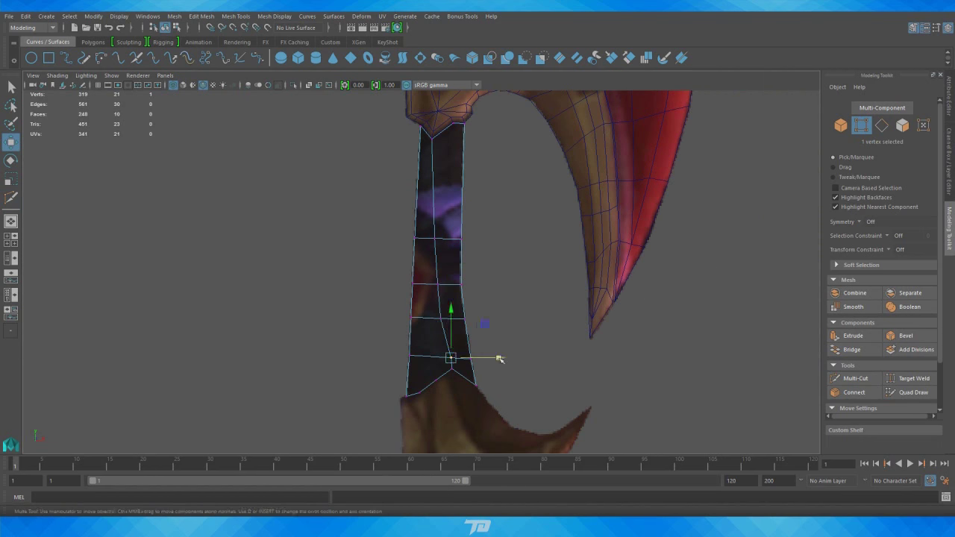
Delete a stray vertex on the lower handle.
key("ctrl+shift+x")
scroll(520, 192, "up", 2)
middle_click_drag(476, 342, 591, 306, "alt")
right_click_drag(590, 305, 511, 377, "alt")
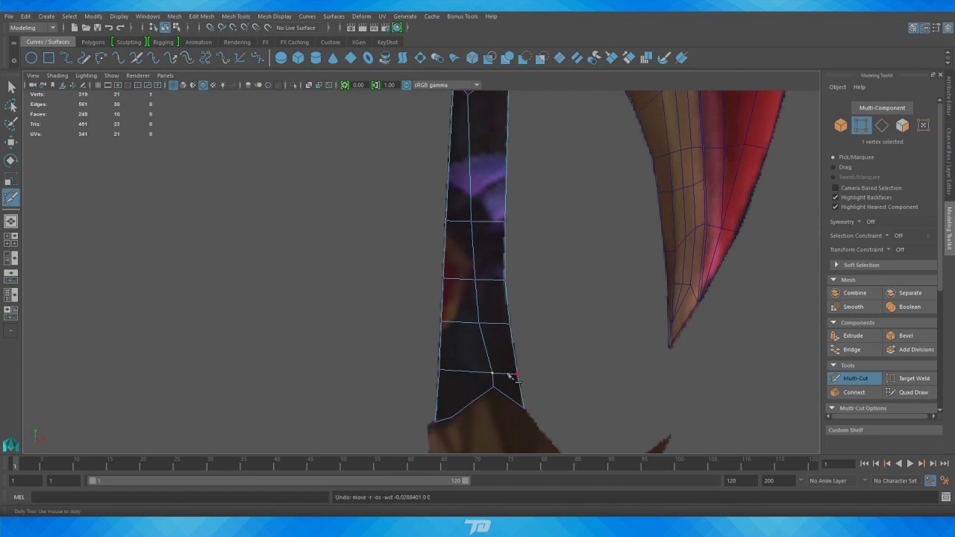
scroll(646, 355, "down", 2)
scroll(515, 386, "up", 3)
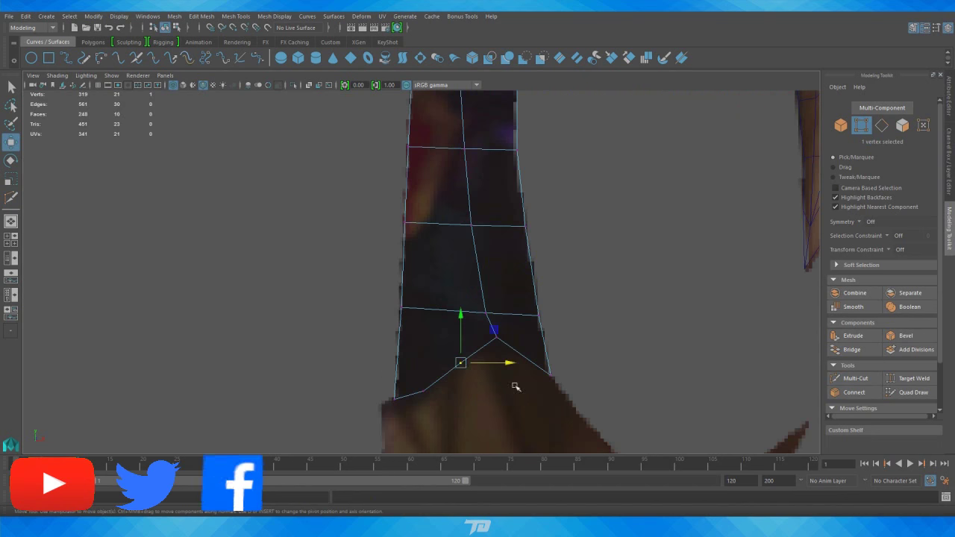
key("Delete")
scroll(448, 192, "down", 4)
Cut a vertical centre edge down the handle and adjust a vertex along it.
middle_click_drag(453, 100, 453, 175, "alt")
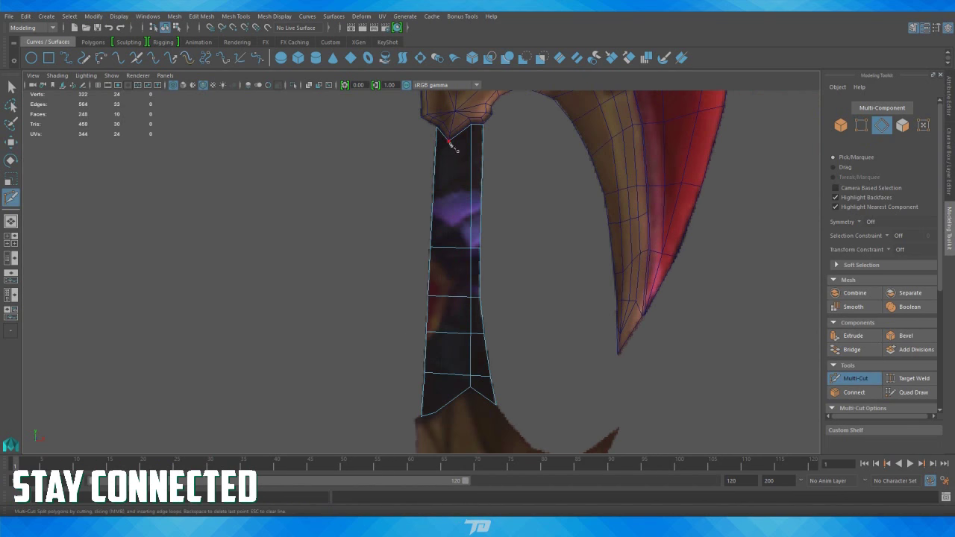
left_click(470, 388)
key("w")
left_click_drag(439, 310, 444, 387)
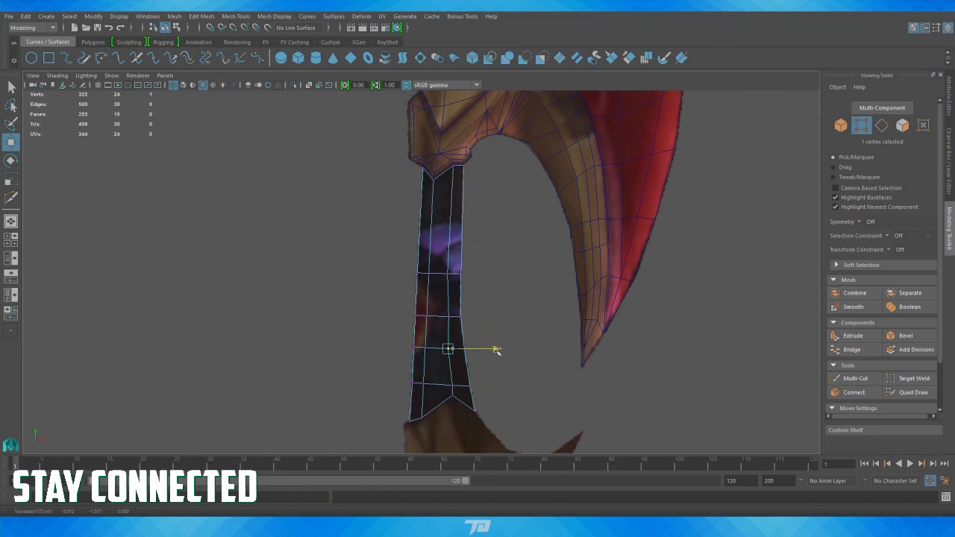
left_click_drag(493, 317, 516, 333, "alt")
mouse_move(515, 333)
middle_mouse_down("alt")
mouse_move(439, 394)
mouse_move(497, 276)
middle_mouse_up("alt")
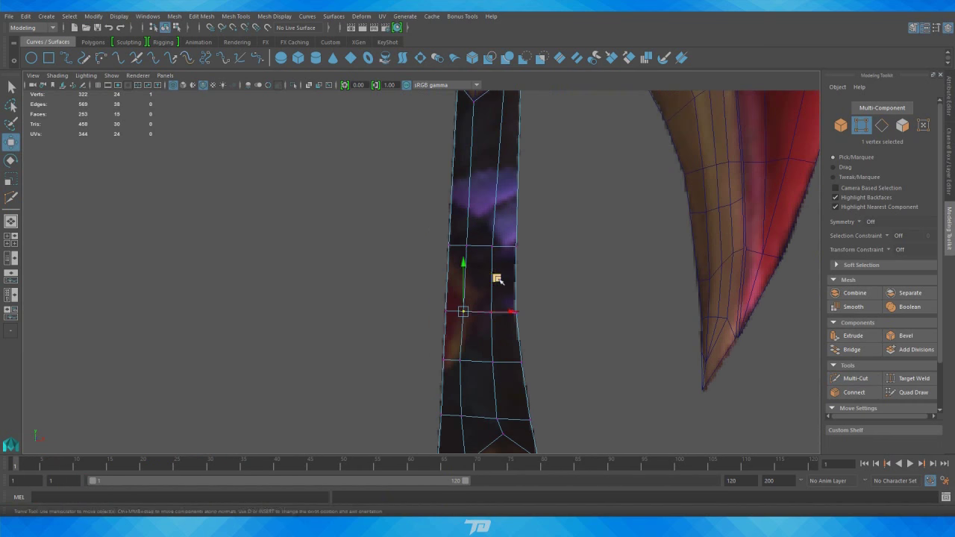
left_click_drag(497, 277, 536, 366, "alt")
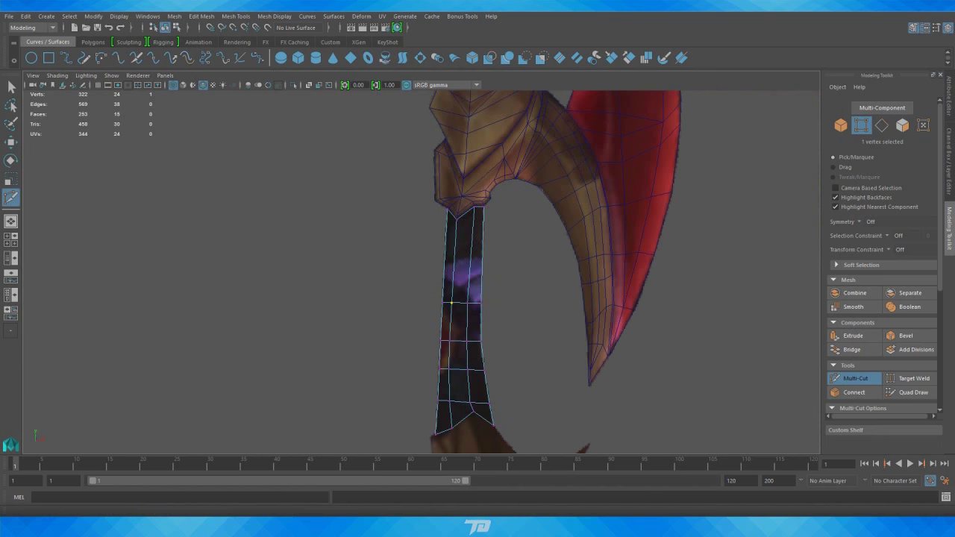
left_click(202, 15)
Select the handle faces and a vertex at the handle's top, viewing it close up.
left_click(224, 100)
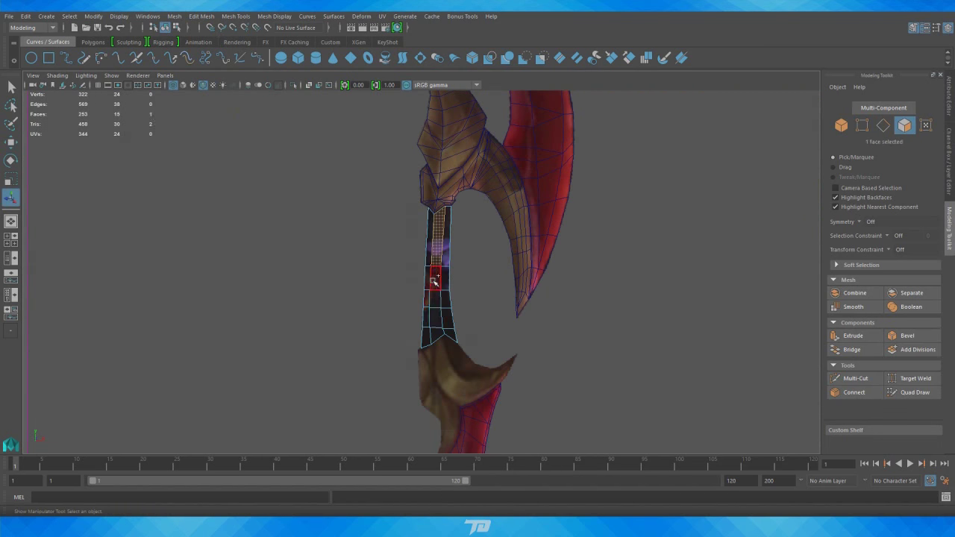
key("space")
key("space")
mouse_move(675, 207)
left_mouse_down("alt")
mouse_move(501, 256)
mouse_move(441, 246)
left_mouse_up("alt")
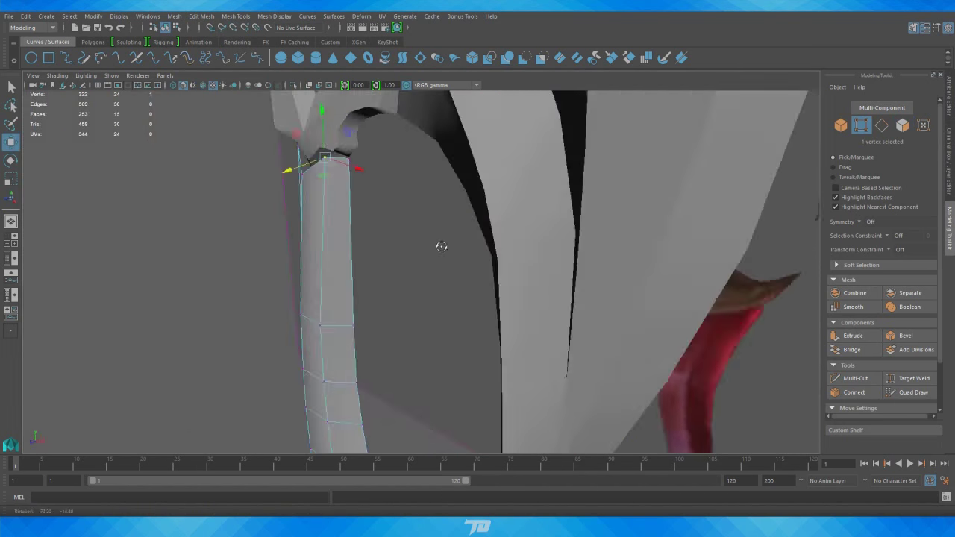
key("F9")
left_click(451, 195)
mouse_move(451, 278)
left_mouse_down("alt")
mouse_move(587, 327)
mouse_move(550, 352)
left_mouse_up("alt")
scroll(512, 311, "up", 5)
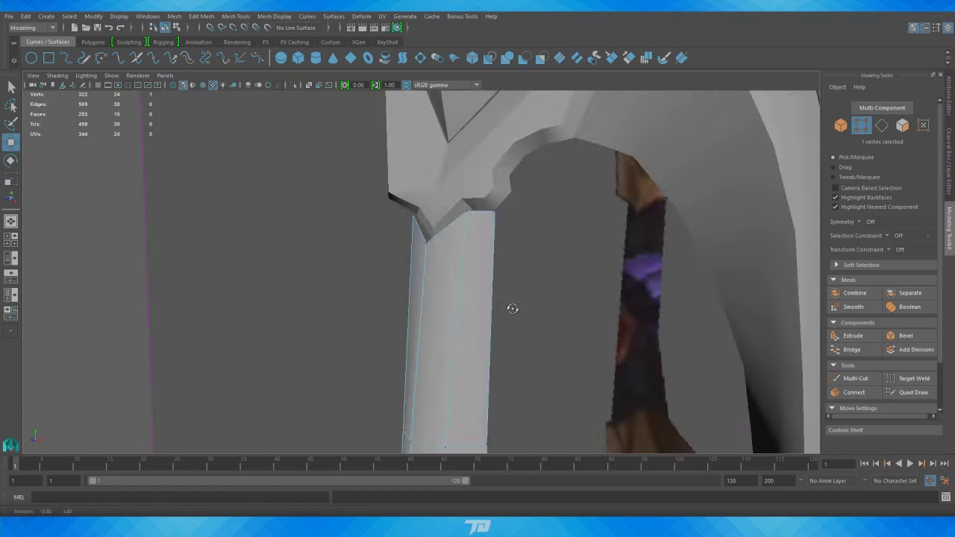
mouse_move(512, 311)
left_mouse_down("alt")
mouse_move(478, 268)
mouse_move(589, 165)
mouse_move(503, 294)
mouse_move(560, 384)
mouse_move(497, 356)
left_mouse_up("alt")
Cut a new edge loop across the handle with Multi-Cut.
key("space")
key("ctrl+shift+x")
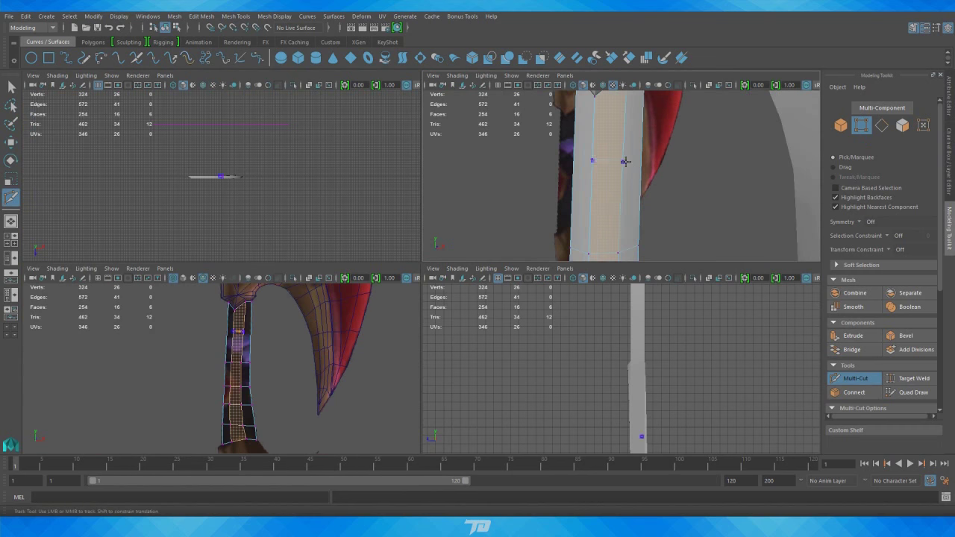
left_click_drag(523, 187, 567, 179, "alt")
key("space")
key("w")
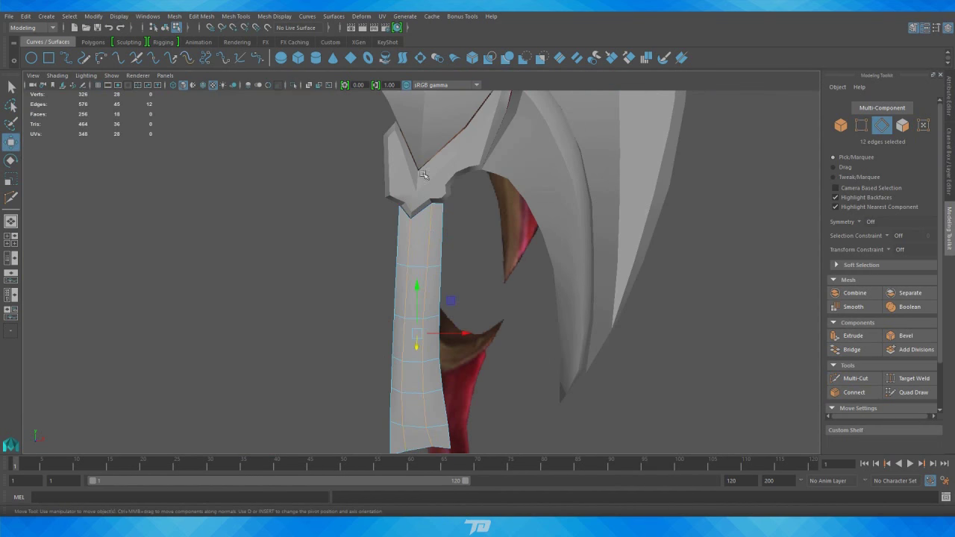
mouse_move(478, 224)
left_mouse_down("alt")
mouse_move(514, 202)
mouse_move(587, 337)
mouse_move(563, 156)
left_mouse_up("alt")
right_click_drag(563, 156, 610, 291, "alt")
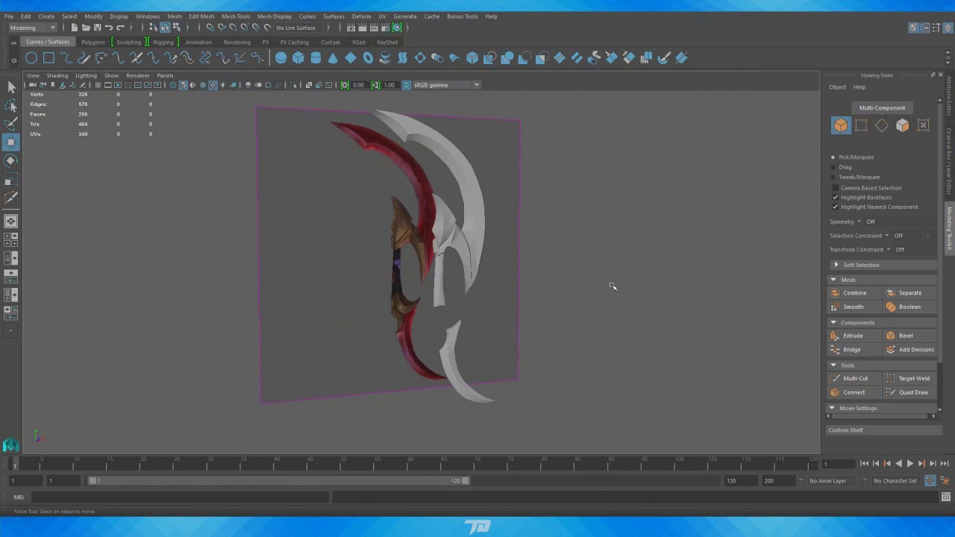
Move the handle's bottom vertex over so it meets the guard.
key("space")
key("space")
key("F9")
left_click(295, 257)
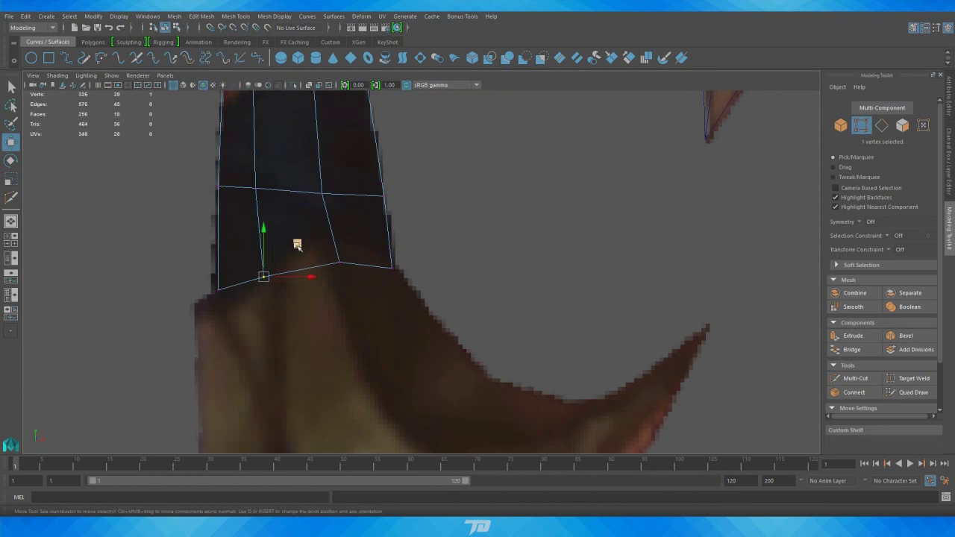
middle_click_drag(298, 246, 410, 249, "alt")
scroll(427, 267, "up", 5)
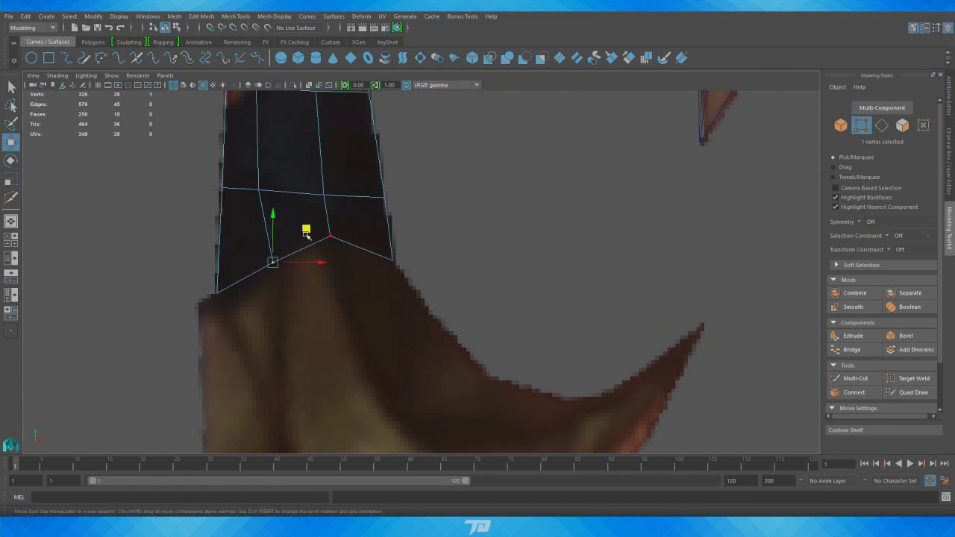
scroll(481, 361, "down", 7)
scroll(410, 312, "up", 3)
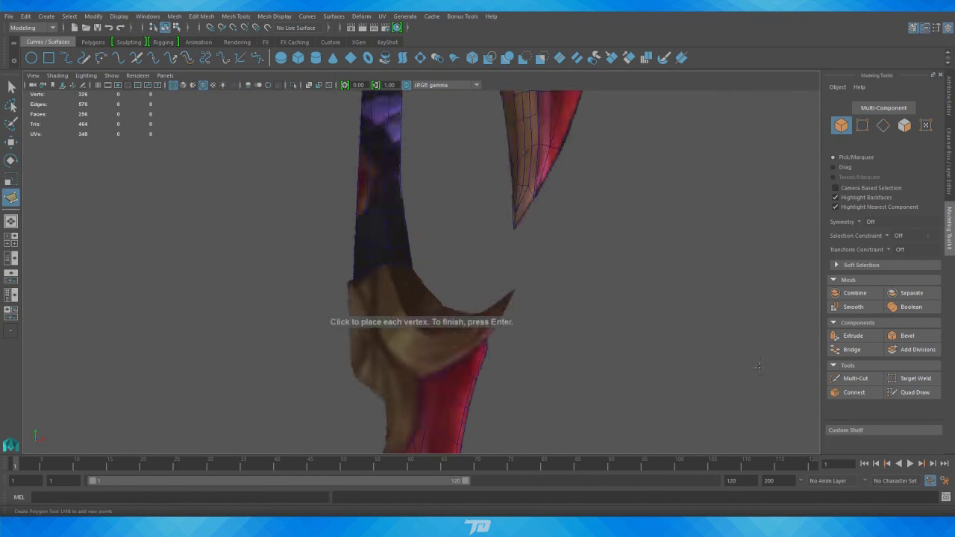
Trace points around the lower guard's outline, from its tip down the left side.
scroll(418, 314, "up", 3)
scroll(468, 318, "up", 4)
left_click(688, 192)
middle_click_drag(687, 193, 639, 324, "alt")
left_click(677, 279)
left_click(704, 225)
left_click(728, 171)
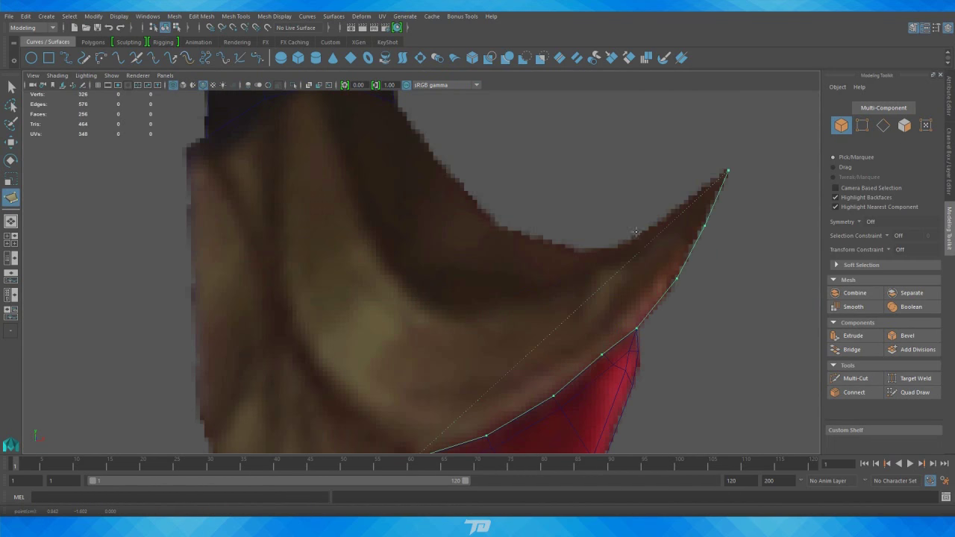
left_click(470, 198)
middle_click_drag(470, 197, 445, 220, "alt")
left_click(446, 220)
left_click(416, 298)
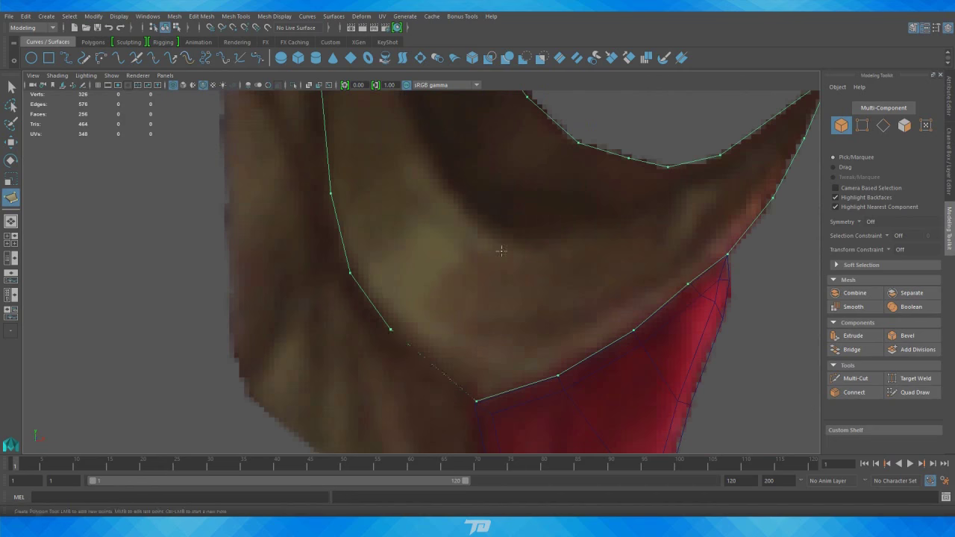
scroll(595, 385, "down", 4)
Select a vertex of the new guard polygon and check it against the reference outline.
right_click_drag(472, 241, 427, 240)
scroll(384, 337, "up", 5)
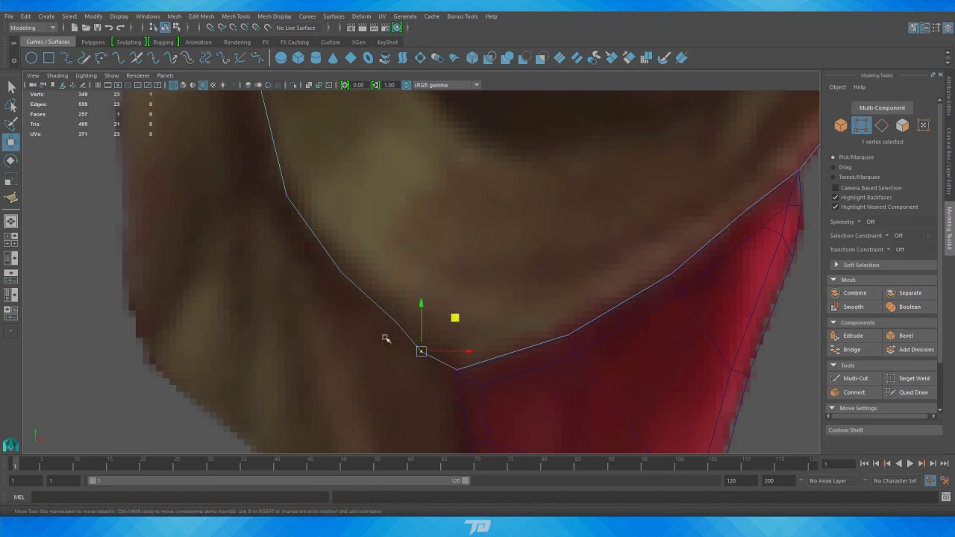
middle_click_drag(384, 337, 421, 187, "alt")
left_click(515, 318)
scroll(548, 289, "down", 3)
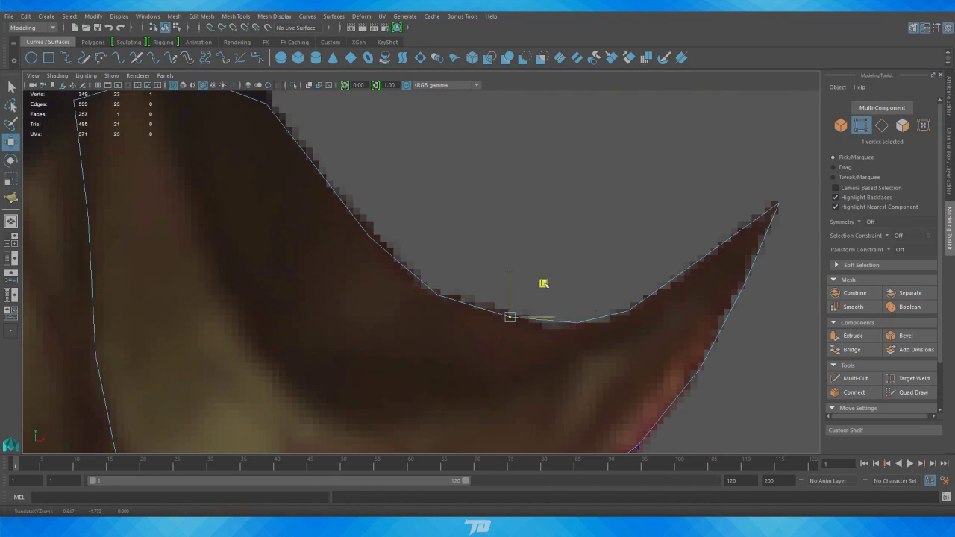
scroll(545, 282, "down", 3)
scroll(498, 306, "down", 3)
scroll(488, 306, "up", 3)
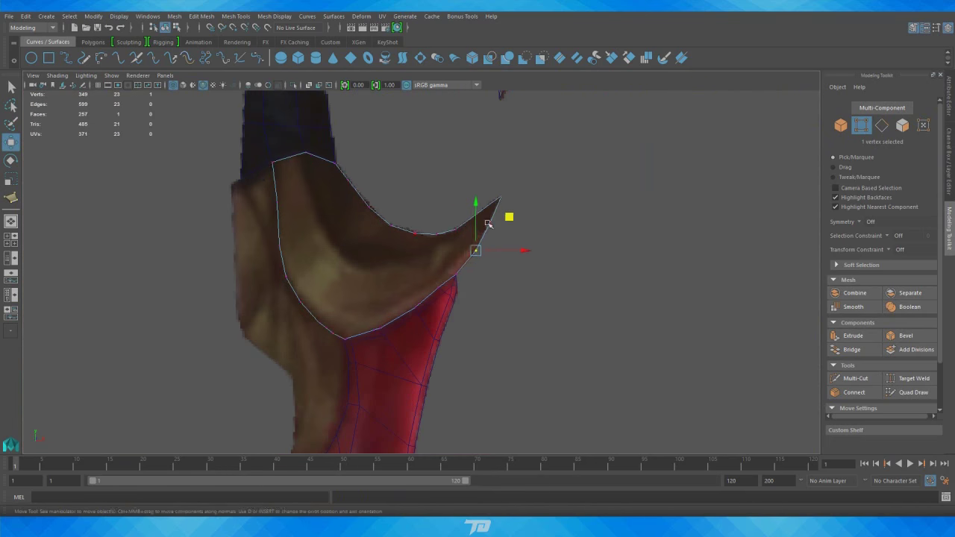
Extrude the guard face for thickness and move two vertices to match the reference.
left_click(476, 232)
key("ctrl+e")
key("space")
right_click(556, 200)
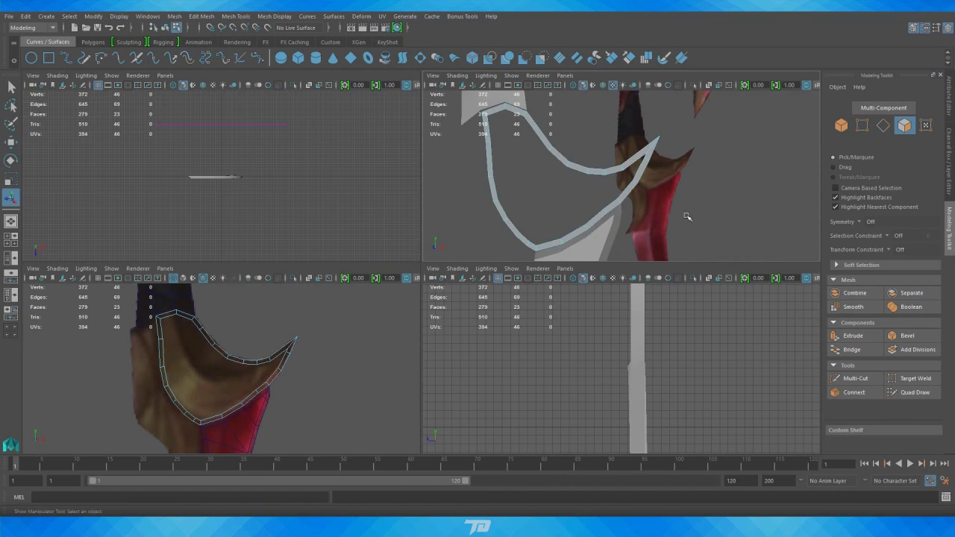
key("space")
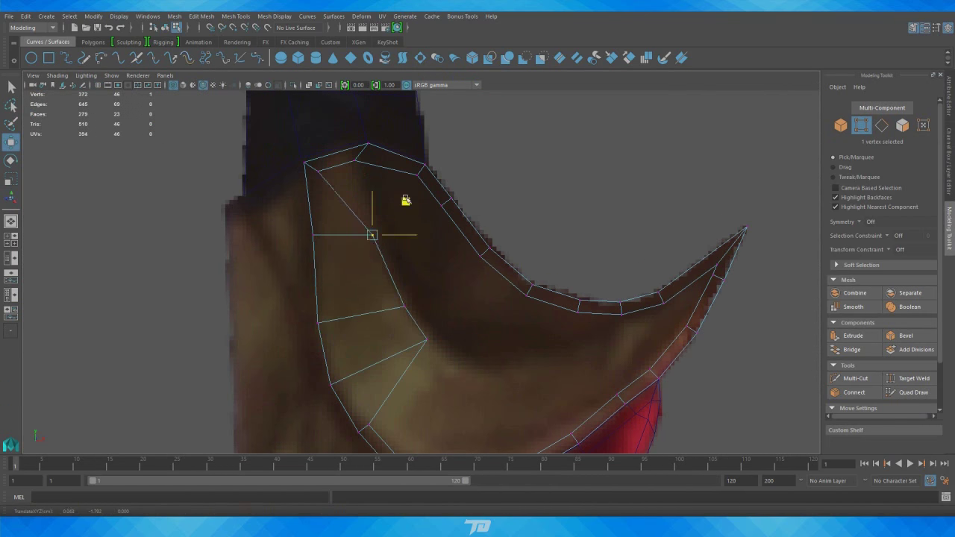
mouse_move(397, 164)
middle_mouse_down()
mouse_move(366, 366)
mouse_move(410, 391)
middle_mouse_up()
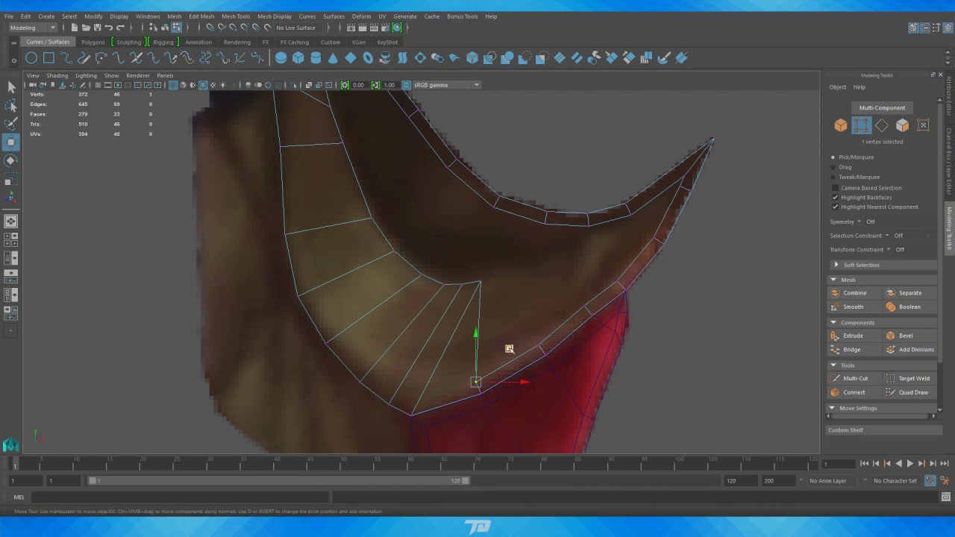
mouse_move(509, 348)
middle_mouse_down()
mouse_move(512, 241)
mouse_move(586, 289)
middle_mouse_up()
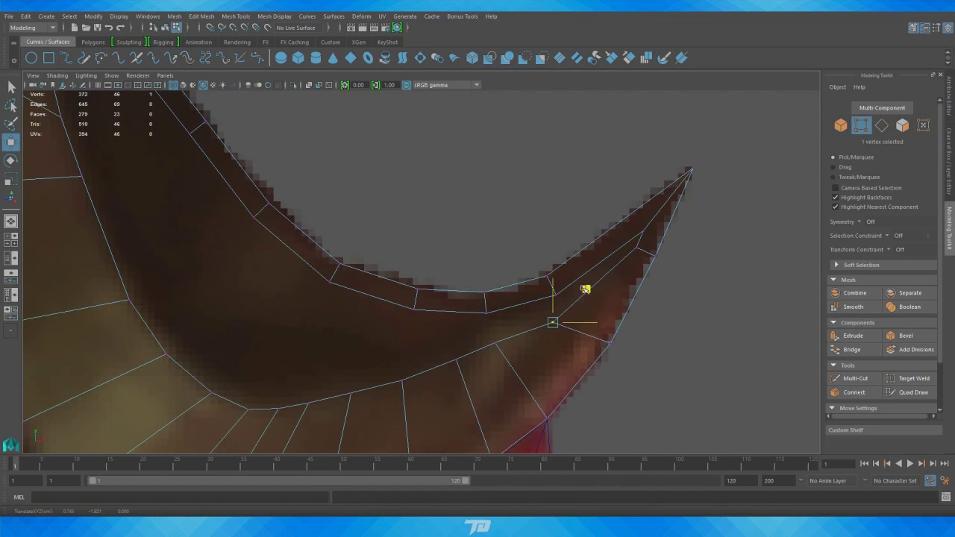
scroll(455, 366, "down", 5)
scroll(343, 175, "up", 5)
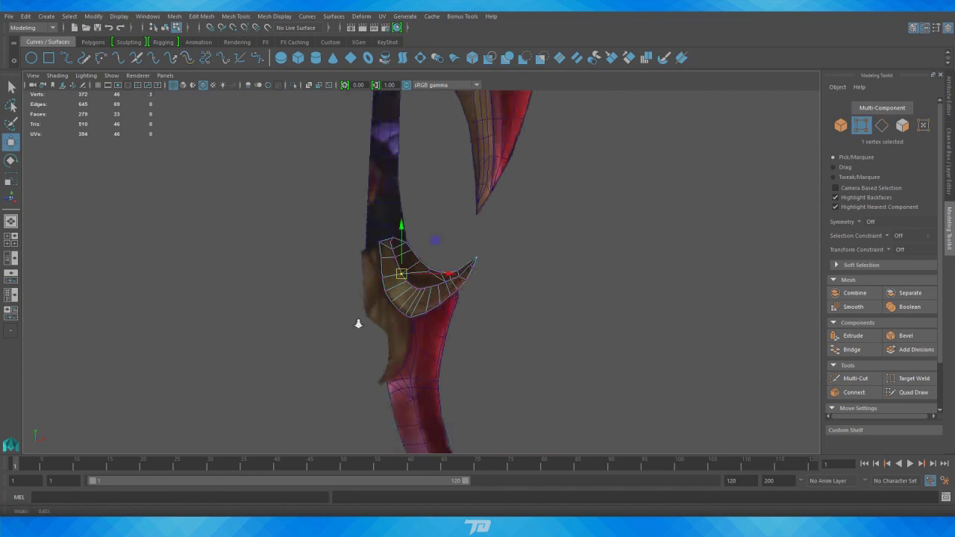
Add a Multi-Cut through the guard and select one of its edge loops.
key("ctrl+shift+x")
scroll(462, 359, "up", 3)
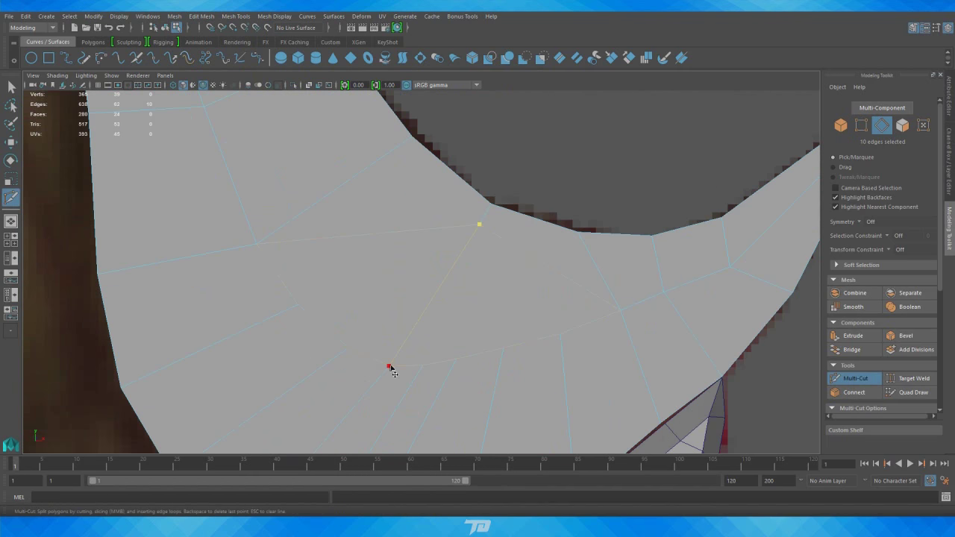
key("w")
scroll(723, 299, "down", 2)
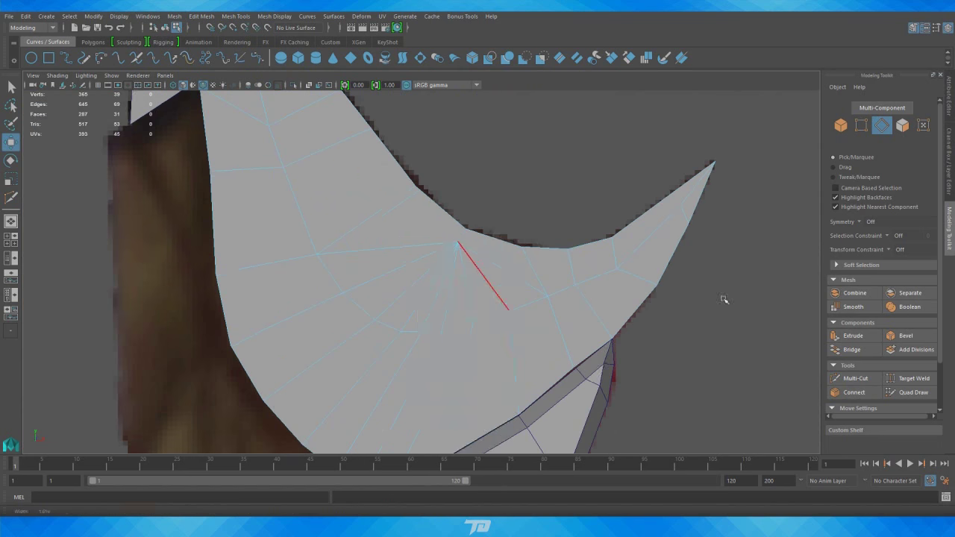
double_click(254, 121)
scroll(463, 261, "down", 2)
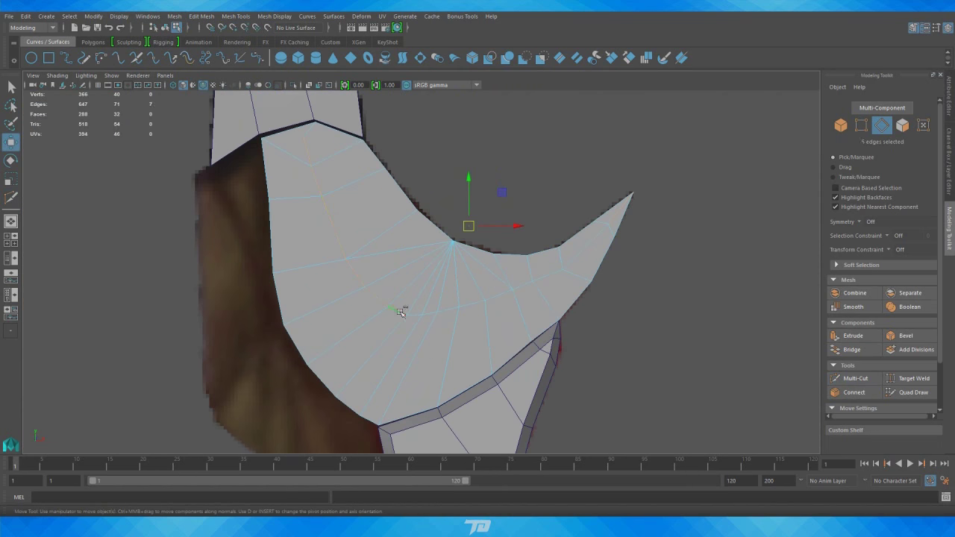
Frame the guard and select two edges near its tip.
key("space")
key("f")
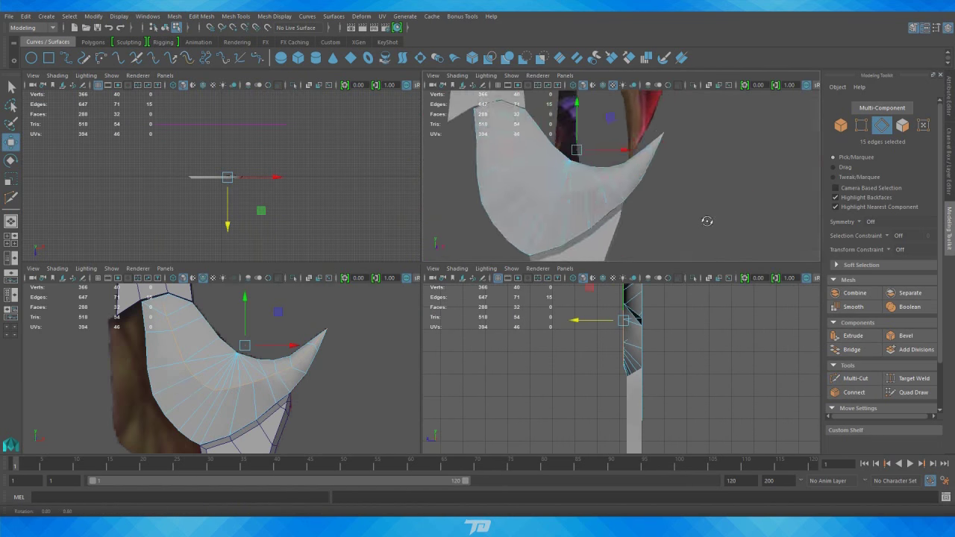
key("space")
key("F8")
key("F8")
mouse_move(338, 225)
left_mouse_down("alt")
mouse_move(494, 265)
mouse_move(548, 296)
mouse_move(570, 246)
left_mouse_up("alt")
left_click(570, 246)
left_click_drag(256, 159, 356, 312, "alt")
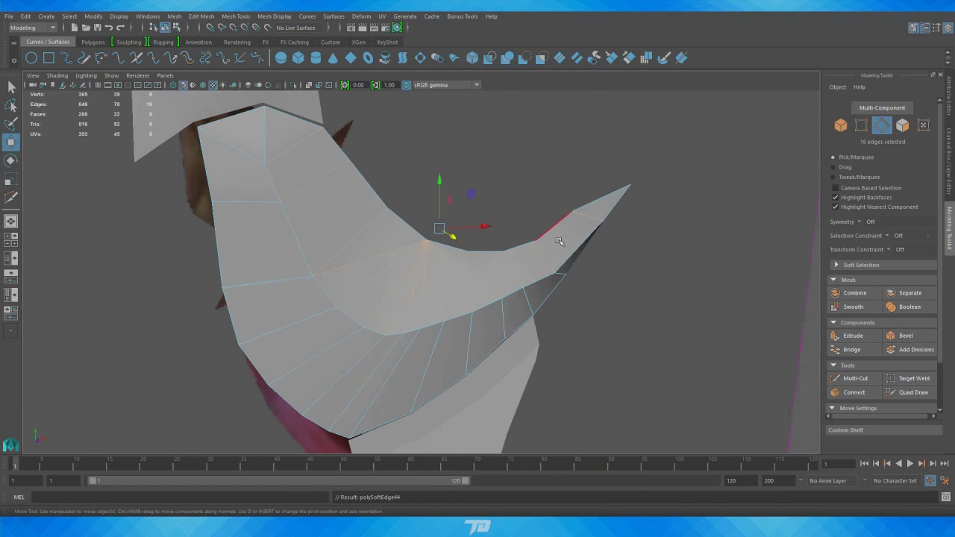
left_click(356, 312)
Cut across a guard face and clean up the selected edge with an Edit Mesh command.
key("ctrl+shift+x")
left_click_drag(459, 313, 461, 327, "alt")
left_click(461, 326)
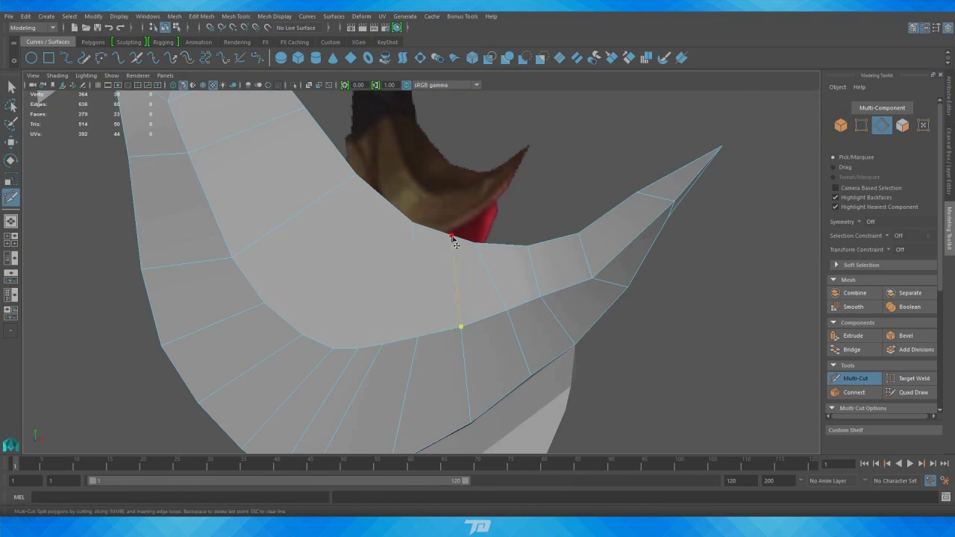
left_click_drag(416, 228, 405, 351, "alt")
left_click(202, 16)
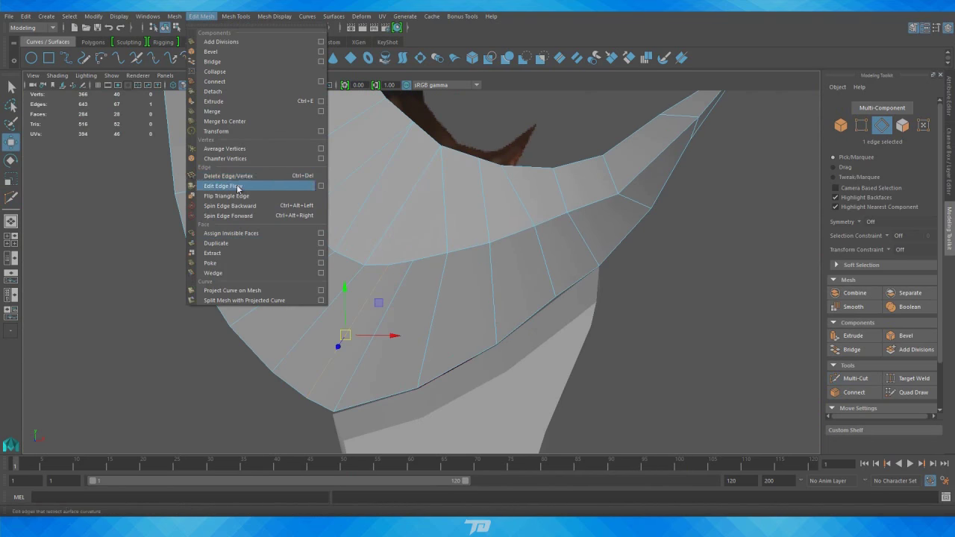
left_click(217, 186)
mouse_move(405, 273)
left_mouse_down("alt")
mouse_move(334, 277)
mouse_move(580, 205)
mouse_move(421, 196)
mouse_move(420, 264)
mouse_move(531, 334)
mouse_move(478, 314)
mouse_move(567, 265)
mouse_move(537, 247)
mouse_move(687, 187)
mouse_move(580, 318)
mouse_move(461, 404)
left_mouse_up("alt")
key("w")
key("F8")
Frame the blade and zoom in on the brown collar at the lower blade's base.
key("f")
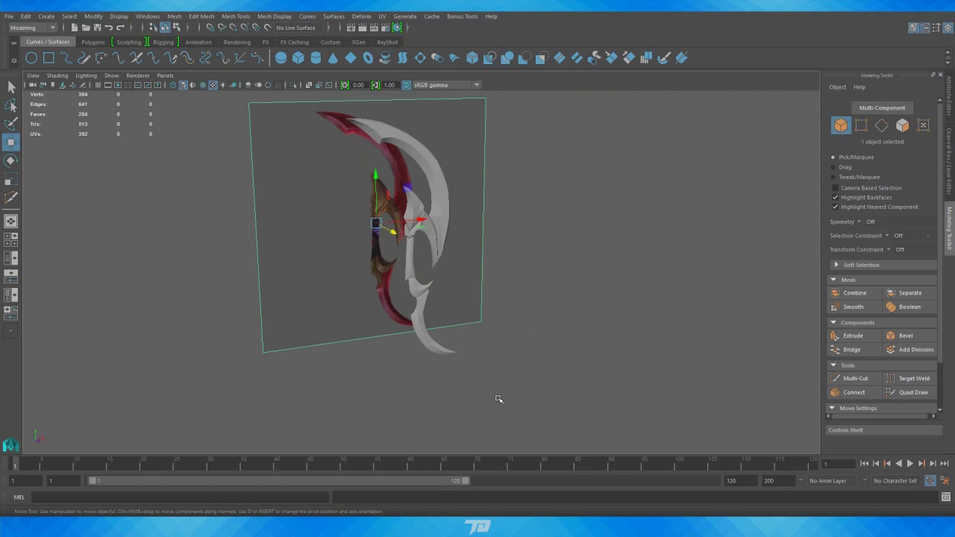
scroll(768, 362, "up", 3)
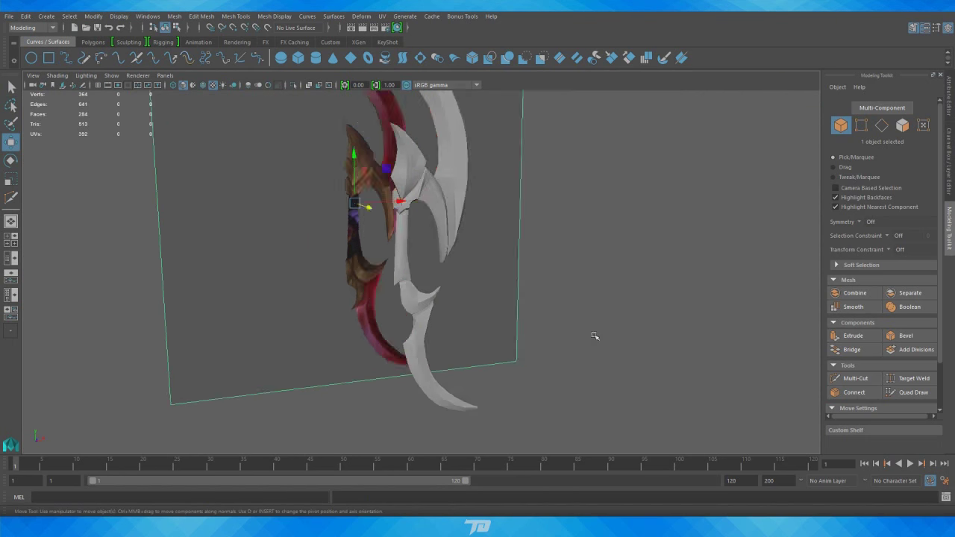
scroll(483, 190, "up", 5)
right_click_drag(483, 190, 460, 180)
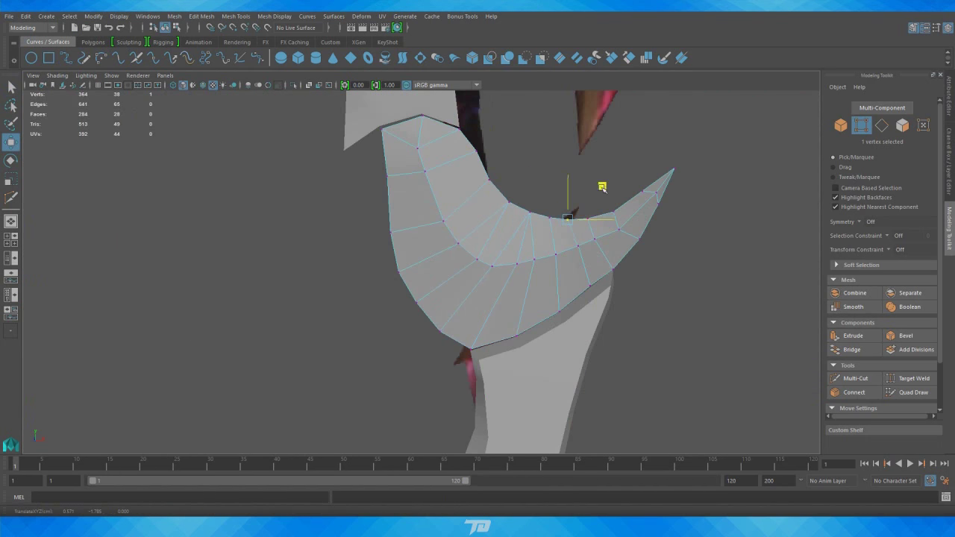
left_click_drag(602, 186, 352, 288, "alt")
key("space")
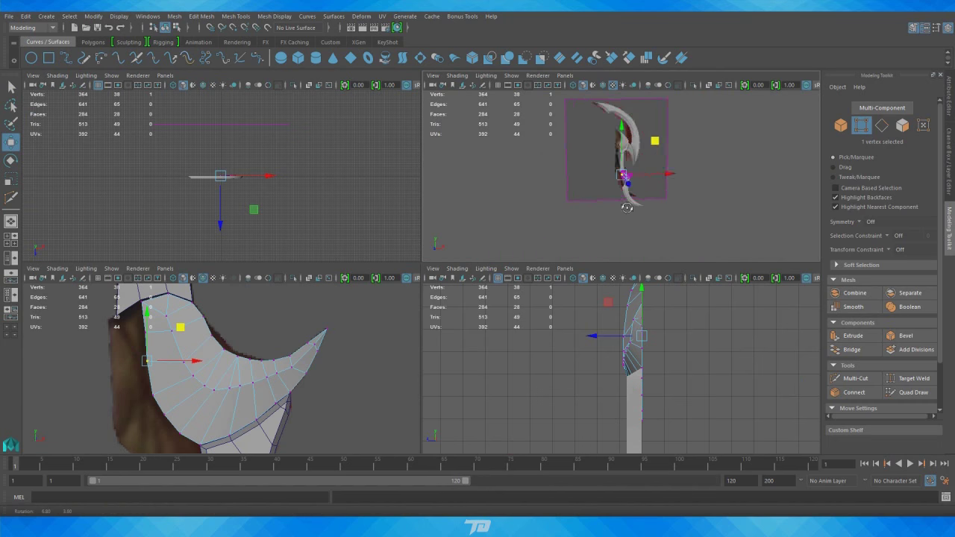
key("space")
key("F8")
key("f")
scroll(493, 224, "up", 3)
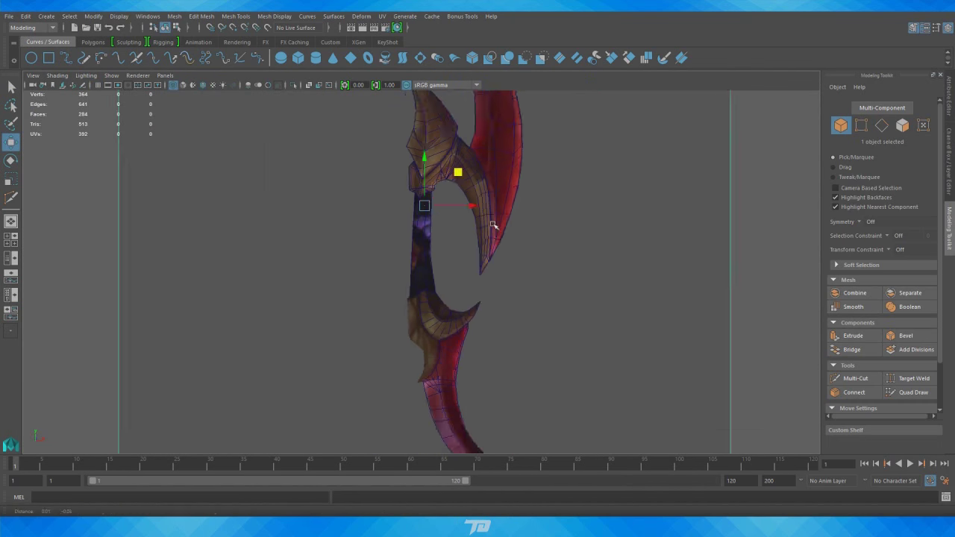
right_click_drag(493, 224, 477, 246, "shift")
scroll(550, 234, "up", 5)
scroll(374, 348, "down", 5)
scroll(399, 275, "up", 5)
Trace a new polygon around the collar outline and finish it.
left_click(383, 238)
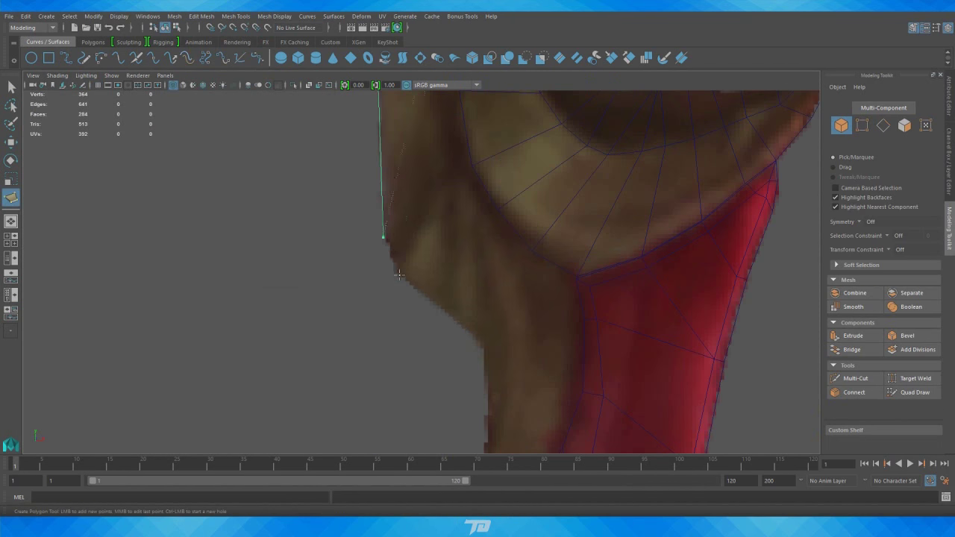
left_click(430, 275)
left_click(469, 313)
middle_click_drag(478, 370, 485, 250, "alt")
left_click(635, 196)
scroll(636, 197, "up", 3)
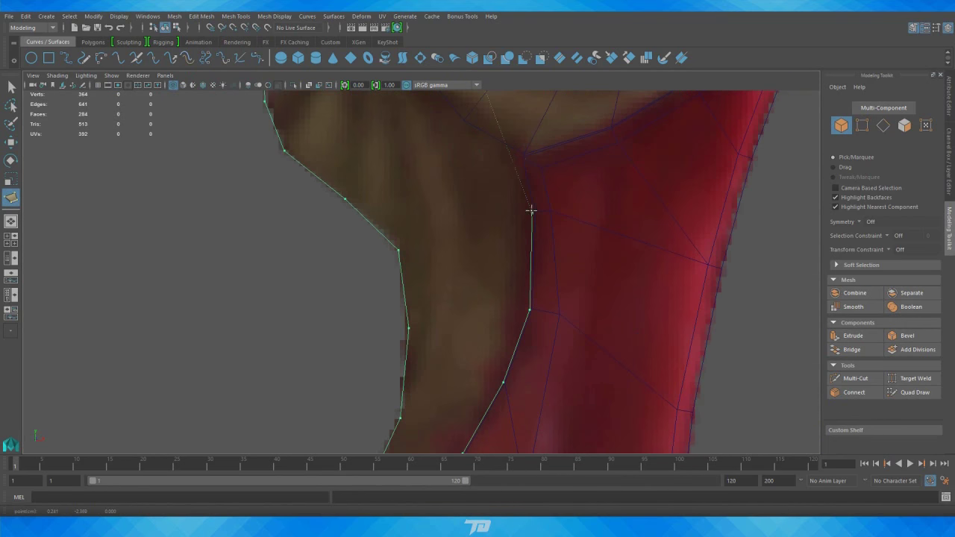
scroll(579, 384, "down", 3)
scroll(514, 337, "up", 5)
key("Return")
scroll(514, 338, "down", 10)
Extrude the new collar polygon to give it thickness.
key("w")
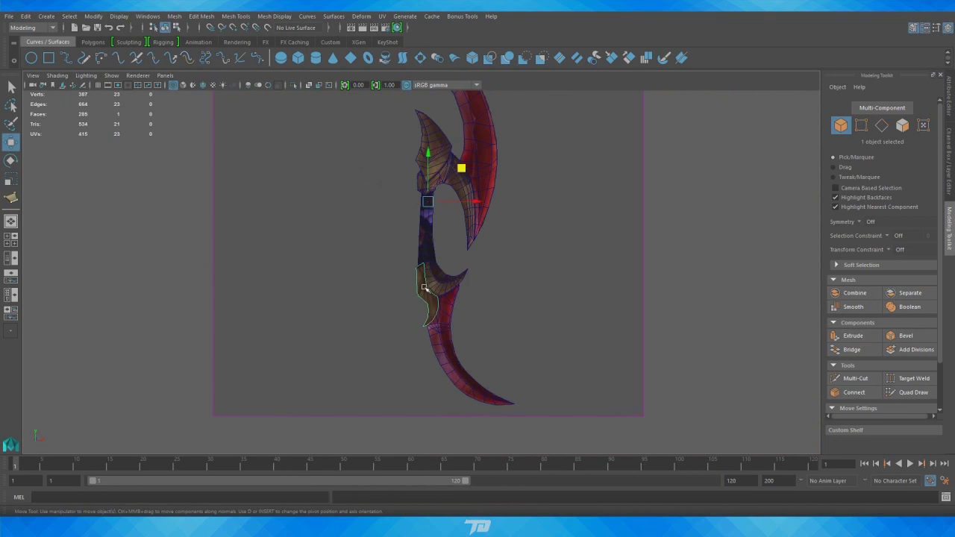
key("space")
key("space")
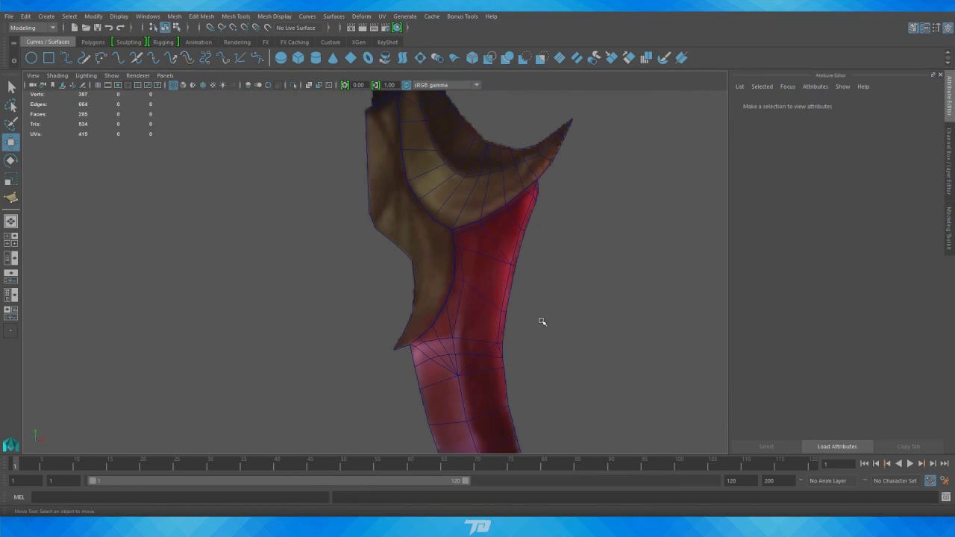
left_click(429, 284)
key("ctrl+e")
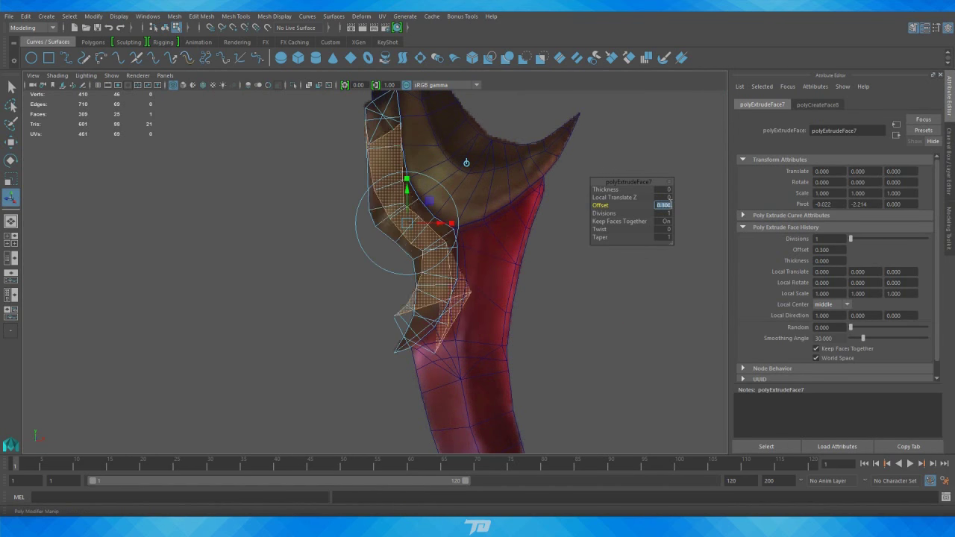
key("q")
left_click(523, 245)
Orbit toward the blade tip and select the collar piece for moving.
scroll(682, 213, "up", 3)
scroll(511, 341, "up", 3)
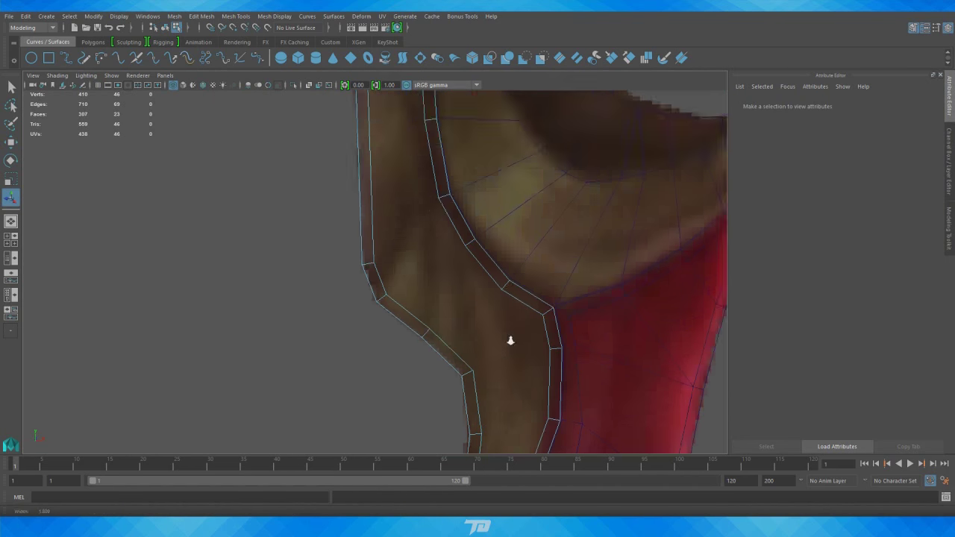
key("space")
key("space")
left_click_drag(480, 309, 663, 315, "alt")
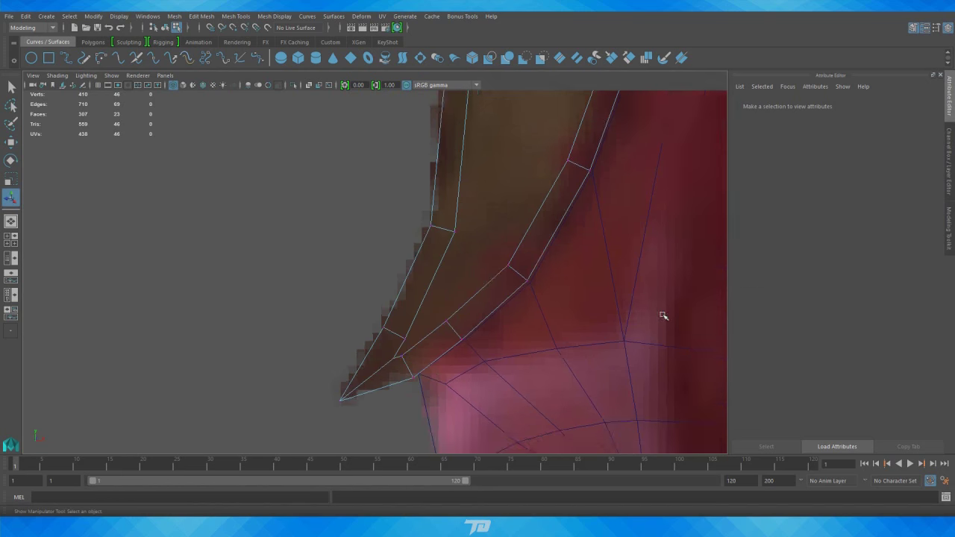
left_click(409, 365)
key("w")
mouse_move(409, 366)
left_mouse_down("alt")
mouse_move(495, 384)
mouse_move(491, 316)
left_mouse_up("alt")
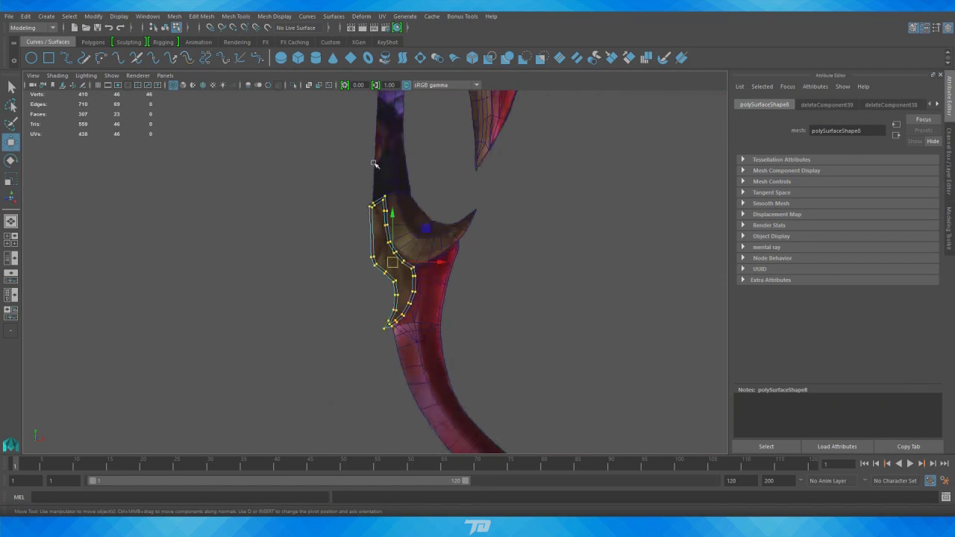
Merge the collar piece's overlapping vertices with Edit Mesh > Merge.
left_click(202, 16)
left_click(224, 132)
scroll(484, 221, "up", 3)
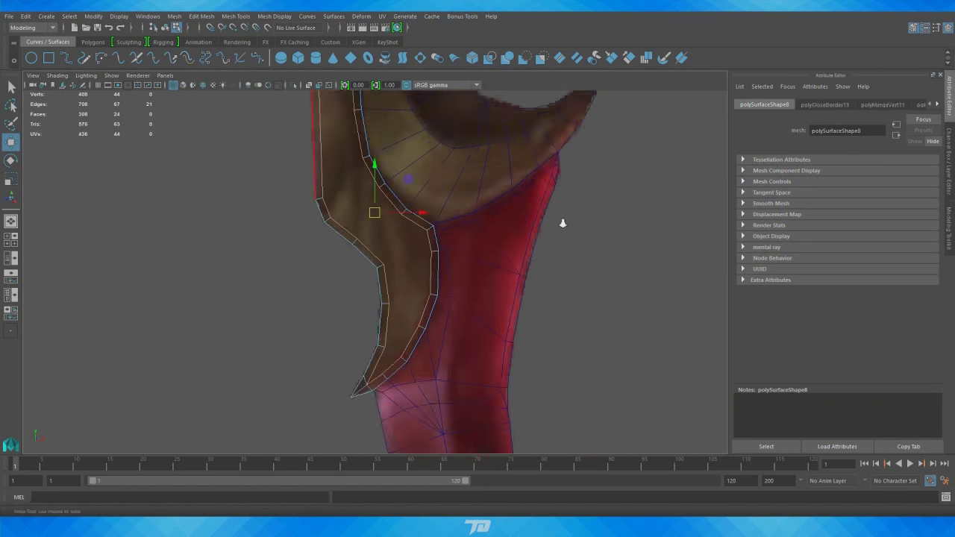
Slice several new edges across the collar piece with Multi-Cut.
key("ctrl+shift+x")
left_click_drag(562, 223, 523, 299, "alt")
left_click(363, 374)
mouse_move(661, 400)
left_mouse_down("alt")
mouse_move(504, 279)
mouse_move(401, 250)
left_mouse_up("alt")
left_click(505, 279)
left_click(507, 256)
mouse_move(507, 256)
left_mouse_down("alt")
mouse_move(512, 320)
mouse_move(473, 341)
mouse_move(478, 299)
mouse_move(464, 237)
left_mouse_up("alt")
scroll(464, 238, "down", 5)
scroll(571, 288, "down", 5)
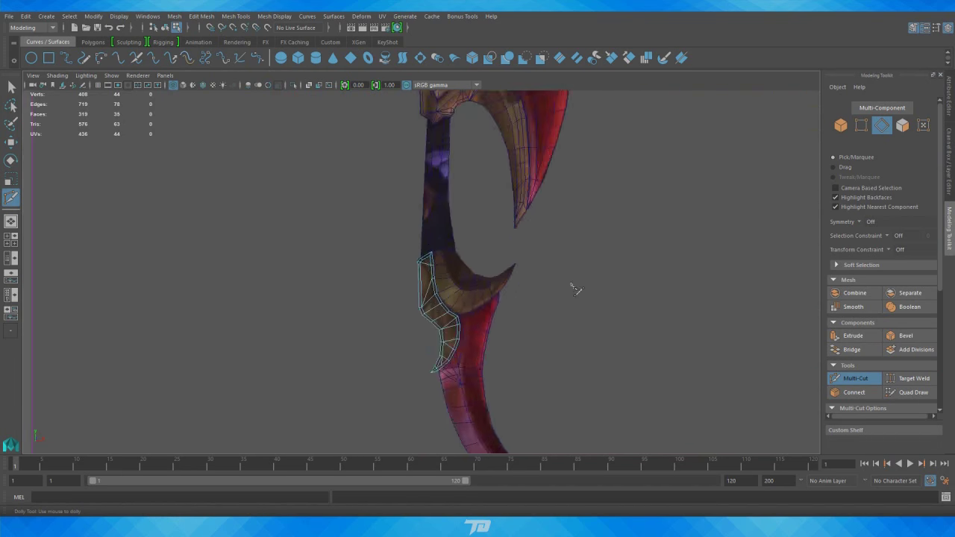
Review the collar piece from other views and switch to edge selection.
key("space")
key("w")
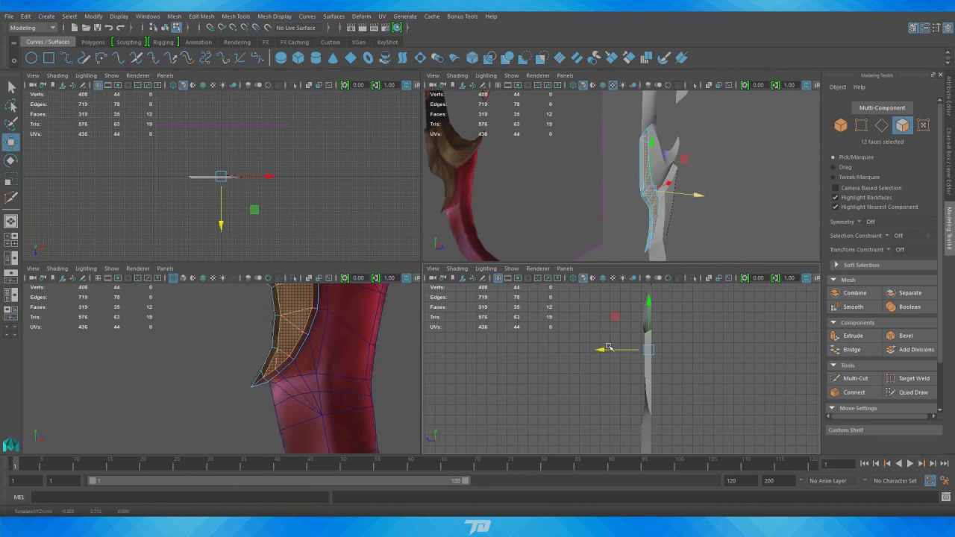
key("space")
mouse_move(480, 309)
left_mouse_down("alt")
mouse_move(340, 187)
mouse_move(423, 320)
mouse_move(435, 186)
mouse_move(422, 316)
left_mouse_up("alt")
key("ctrl+F10")
scroll(423, 316, "down", 3)
Orbit toward the handle and select the lower blade piece.
scroll(422, 315, "down", 3)
key("F8")
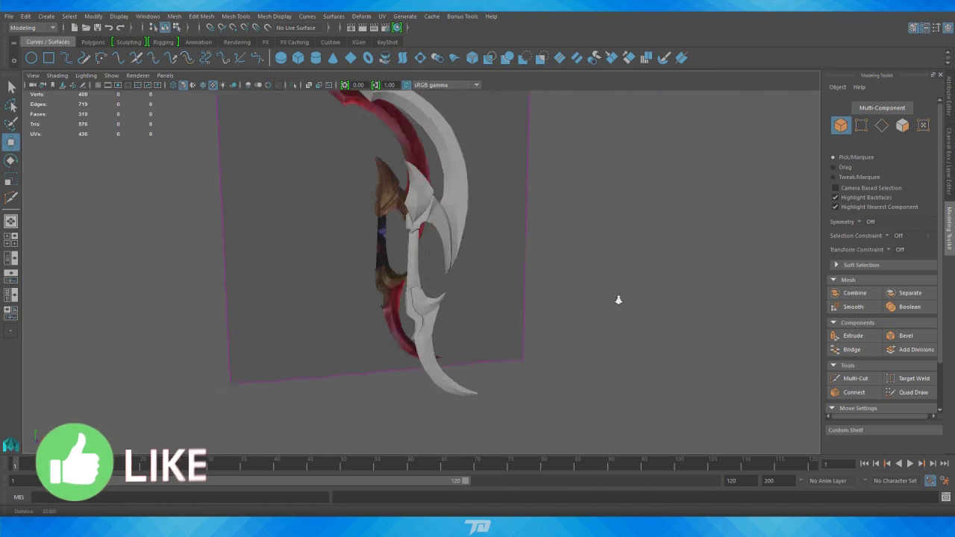
left_click(7, 15)
left_click(509, 261)
left_click_drag(508, 260, 509, 260, "alt")
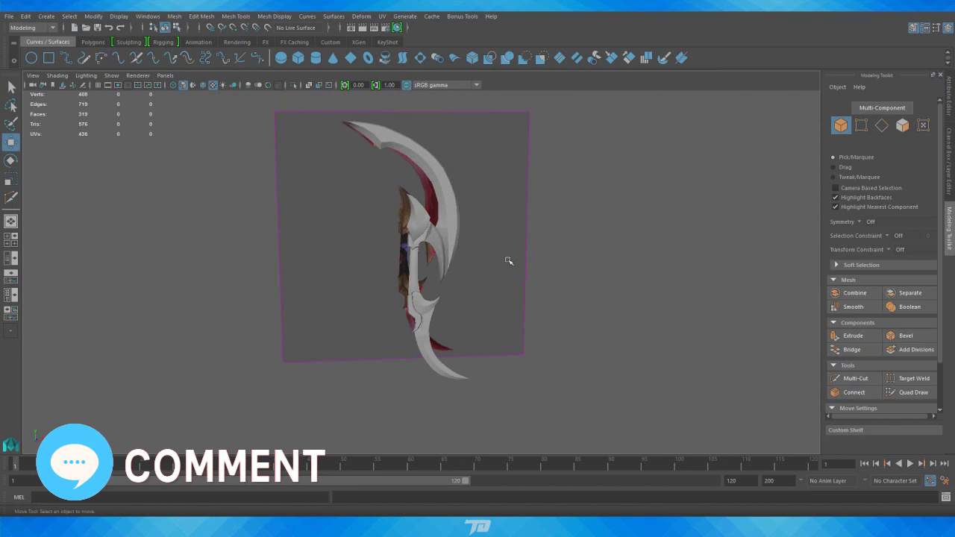
scroll(635, 316, "up", 5)
scroll(559, 345, "up", 3)
left_click_drag(559, 346, 480, 309, "alt")
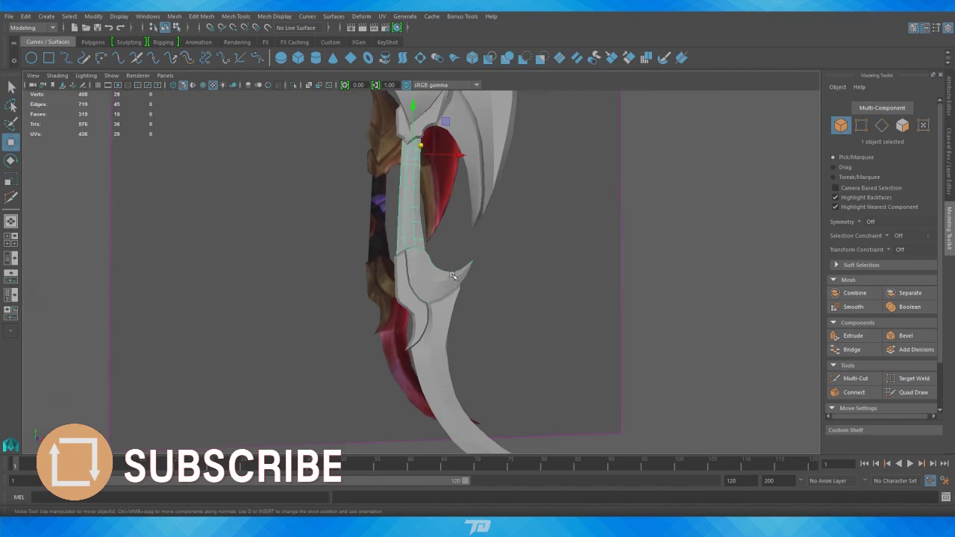
scroll(480, 309, "up", 5)
left_click(479, 309)
key("a")
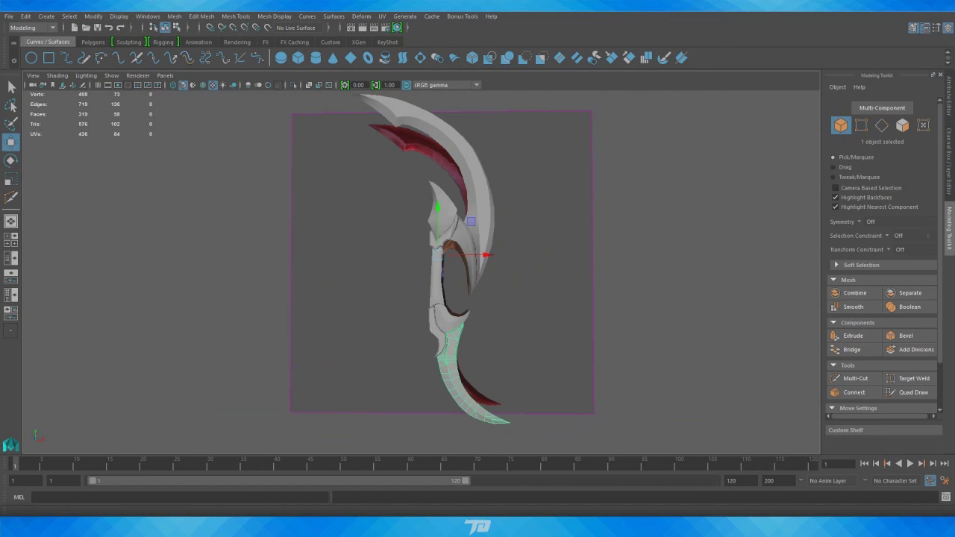
scroll(587, 314, "up", 5)
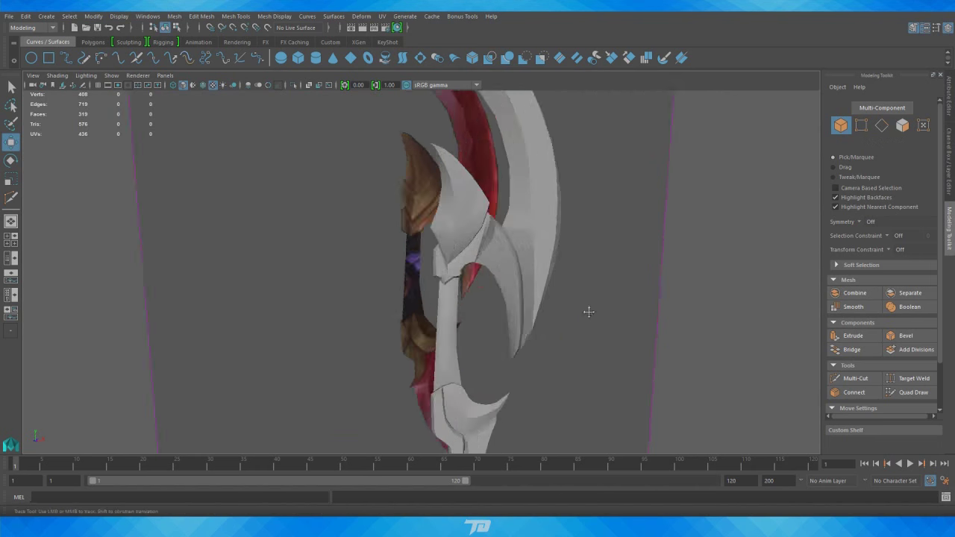
scroll(587, 314, "up", 3)
Inspect the blade from several angles and select the white blade mesh.
mouse_move(586, 313)
left_mouse_down("alt")
mouse_move(597, 269)
mouse_move(567, 283)
left_mouse_up("alt")
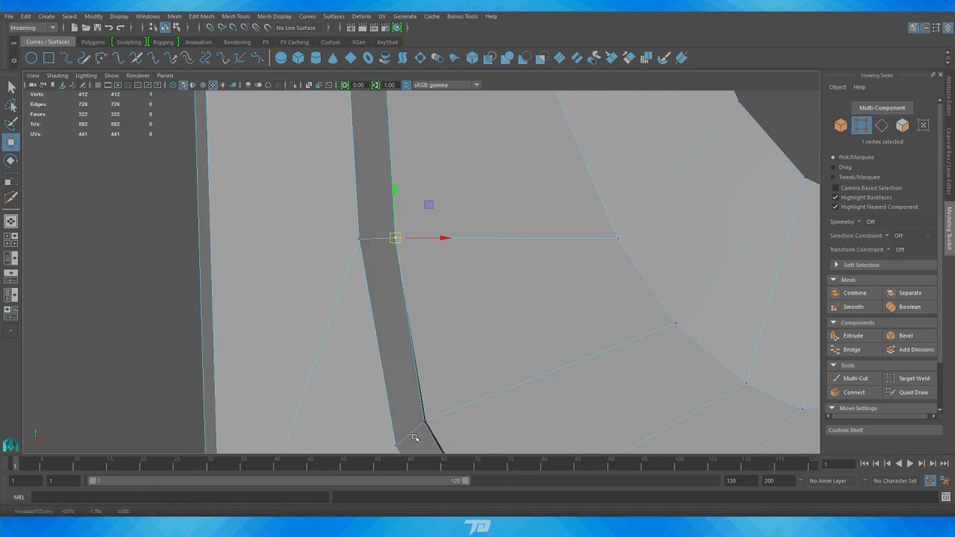
middle_click_drag(415, 438, 463, 295, "alt")
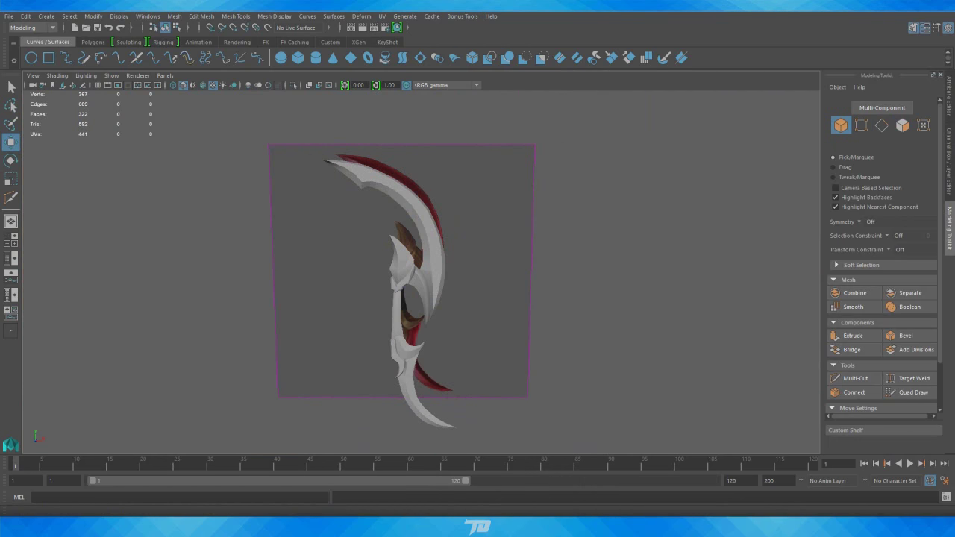
scroll(533, 267, "up", 5)
scroll(548, 254, "up", 3)
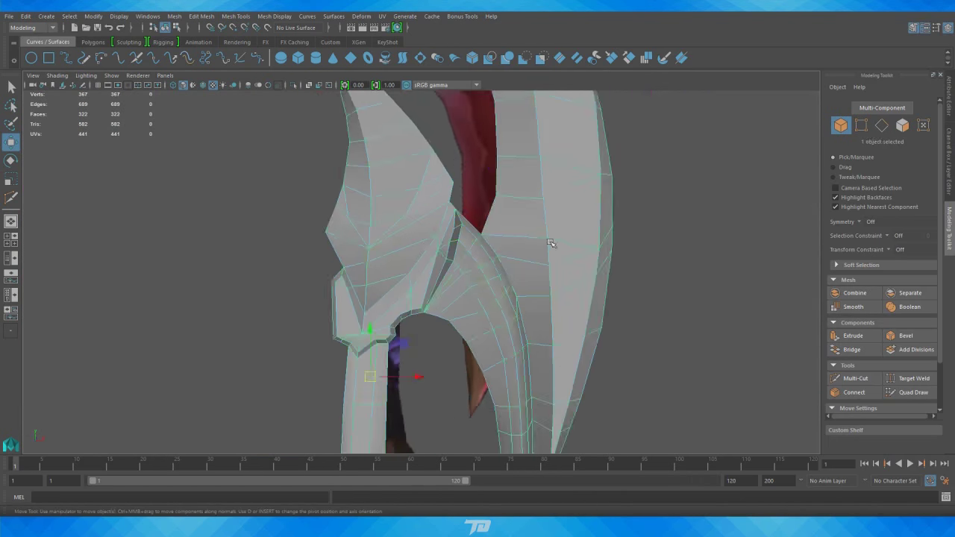
mouse_move(609, 245)
left_mouse_down("alt")
mouse_move(542, 256)
mouse_move(691, 261)
left_mouse_up("alt")
key("F8")
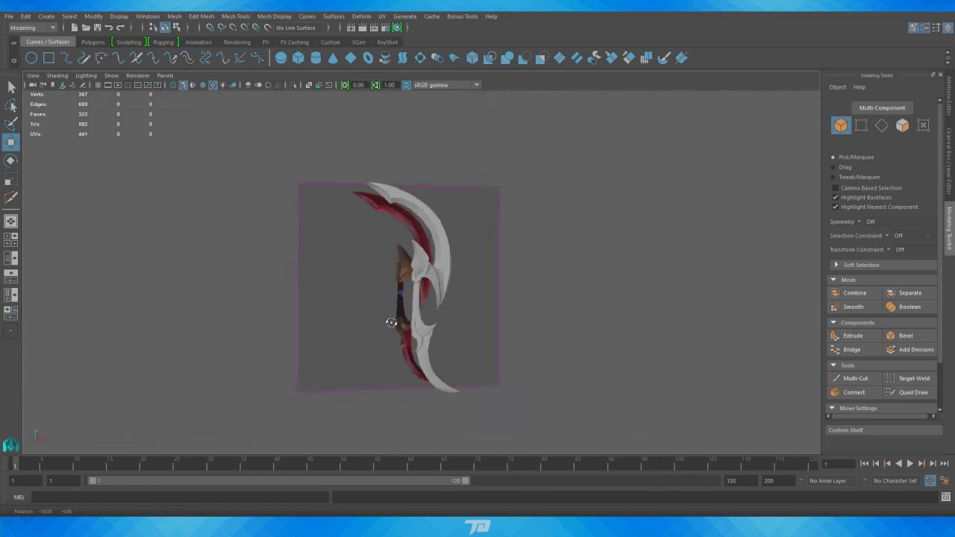
scroll(492, 278, "up", 5)
left_click(492, 278)
left_click_drag(492, 278, 543, 310, "alt")
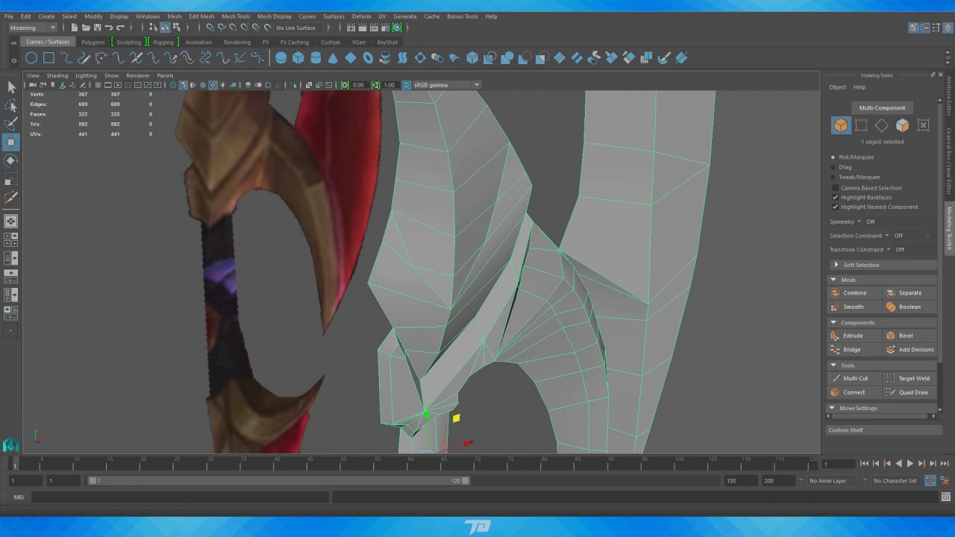
scroll(519, 291, "up", 4)
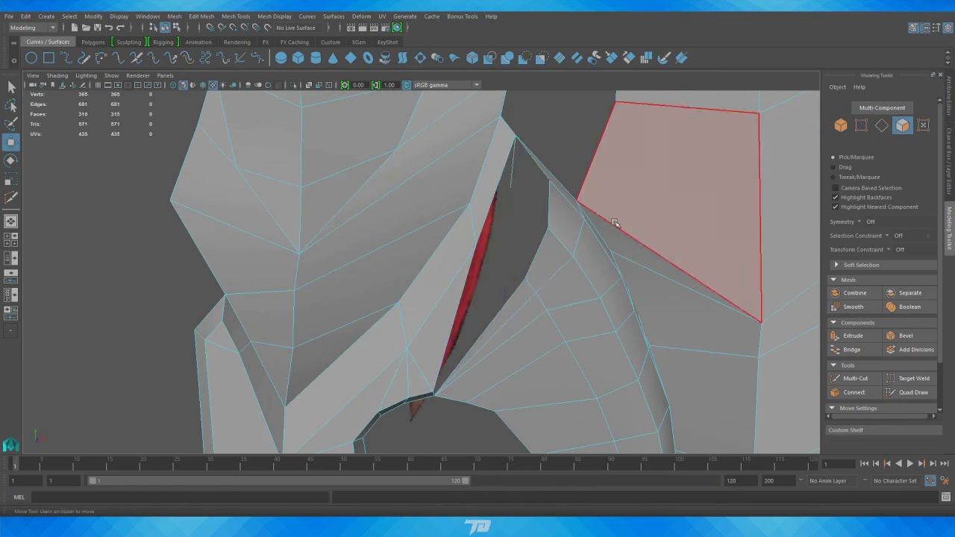
left_click_drag(614, 223, 527, 238, "alt")
scroll(463, 377, "down", 5)
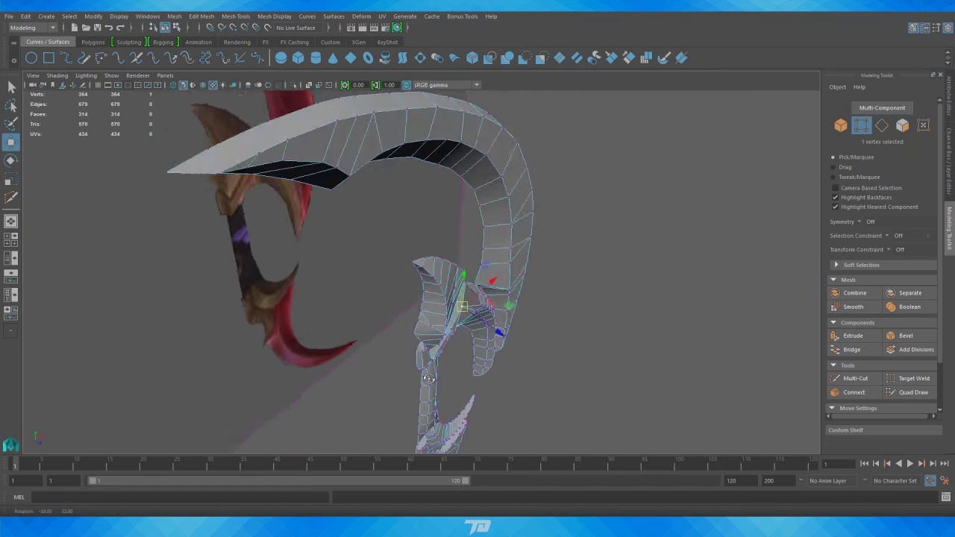
scroll(443, 324, "up", 5)
mouse_move(443, 324)
left_mouse_down("alt")
mouse_move(501, 228)
mouse_move(421, 240)
left_mouse_up("alt")
Check the blade's structure by selecting an edge loop and a tip vertex.
double_click(421, 240)
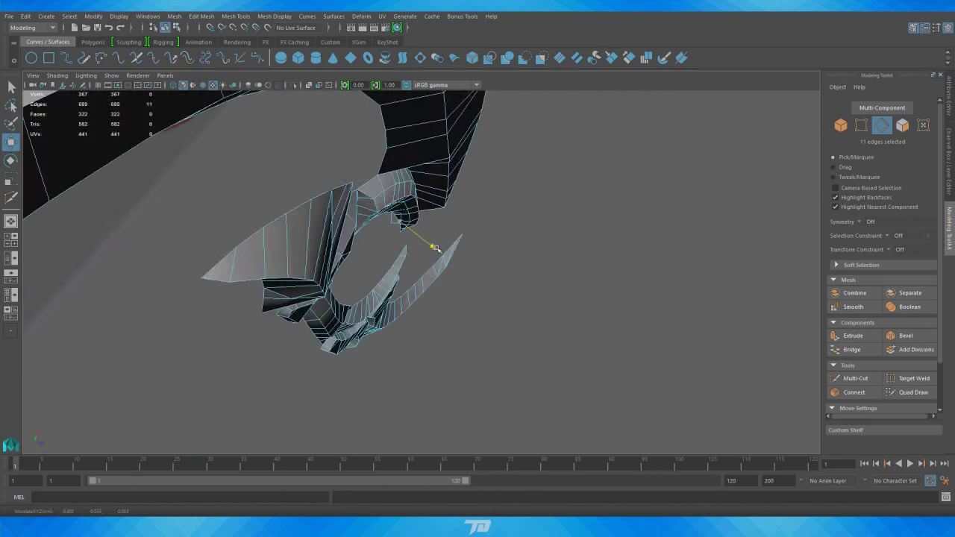
left_click_drag(526, 341, 619, 331, "alt")
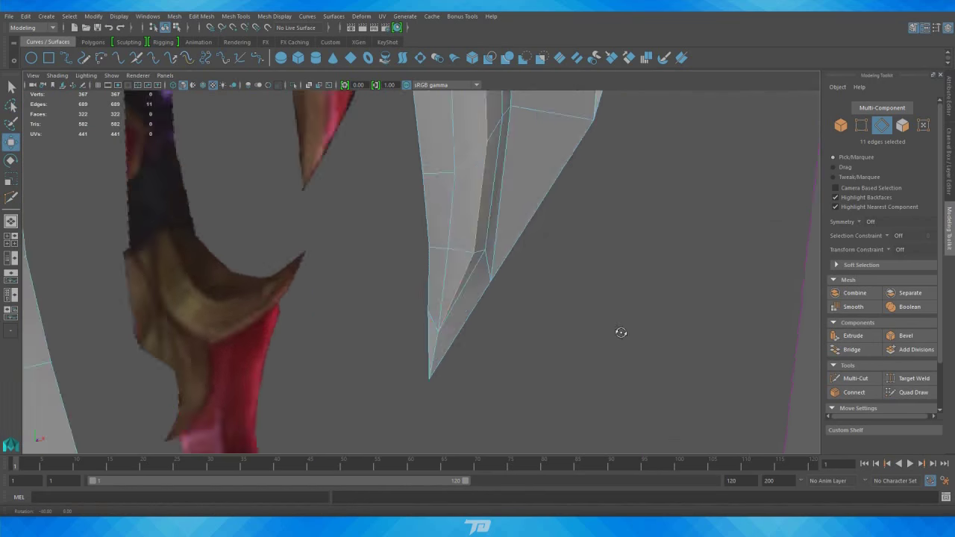
left_click(513, 284)
left_click_drag(513, 284, 623, 326, "alt")
scroll(623, 327, "up", 2)
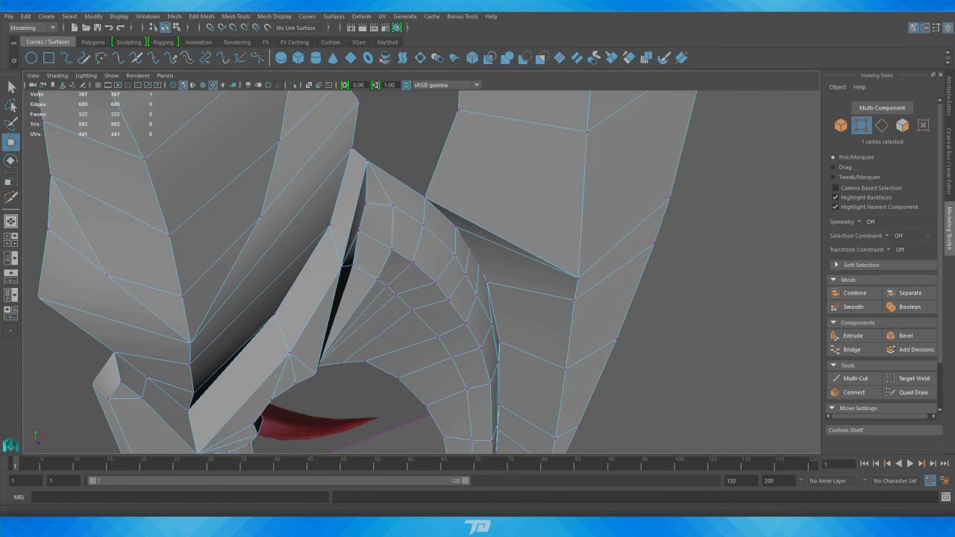
key("F8")
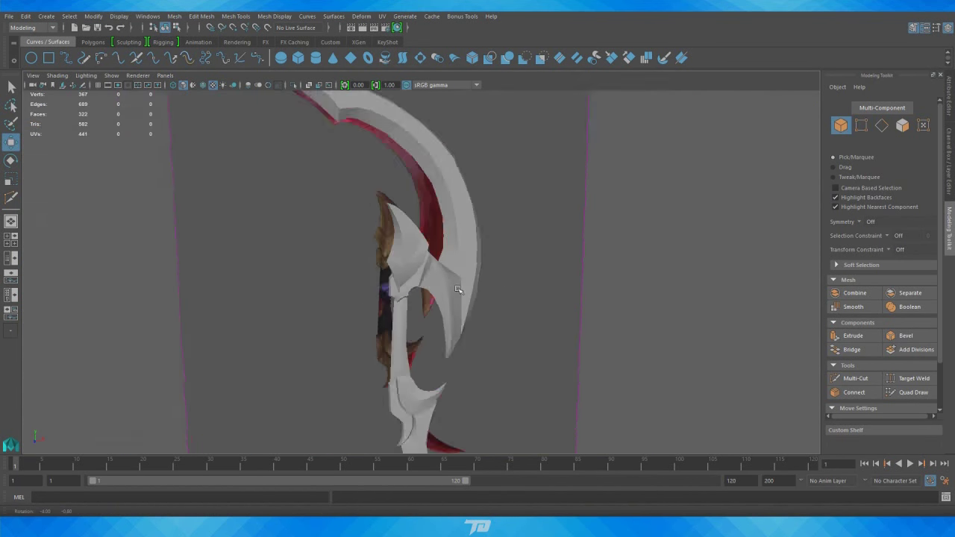
left_click_drag(686, 468, 488, 290, "alt")
scroll(453, 293, "up", 5)
Reposition a vertex near the blade junction to refine its shape.
key("F8")
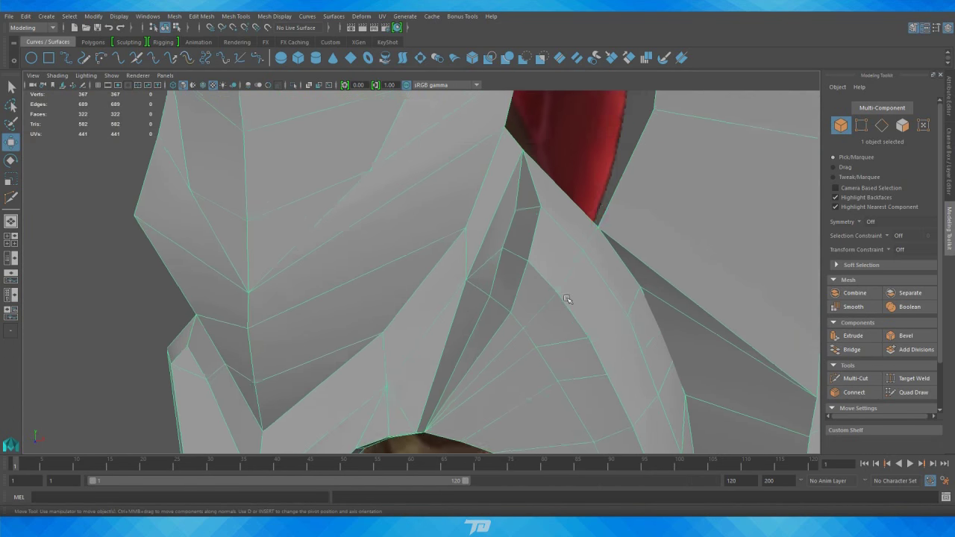
right_click_drag(480, 239, 429, 243)
left_click_drag(446, 294, 477, 320)
left_click_drag(571, 378, 619, 272, "alt")
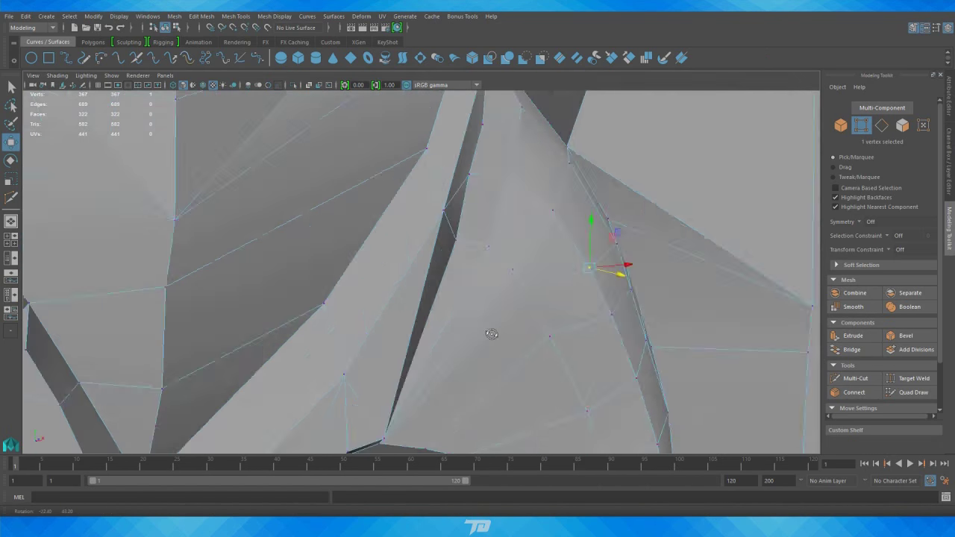
scroll(654, 296, "down", 5)
scroll(428, 364, "up", 6)
key("F10")
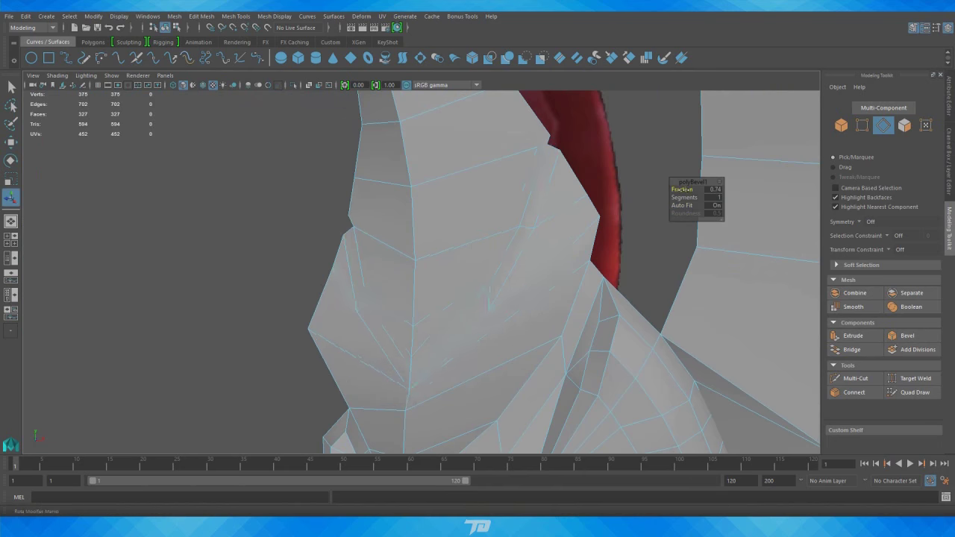
Select an edge loop on the axe head and move it into a new position.
scroll(671, 249, "down", 4)
scroll(669, 249, "up", 5)
double_click(572, 271)
key("w")
mouse_move(572, 271)
left_mouse_down("alt")
mouse_move(451, 256)
mouse_move(417, 308)
left_mouse_up("alt")
scroll(417, 309, "down", 3)
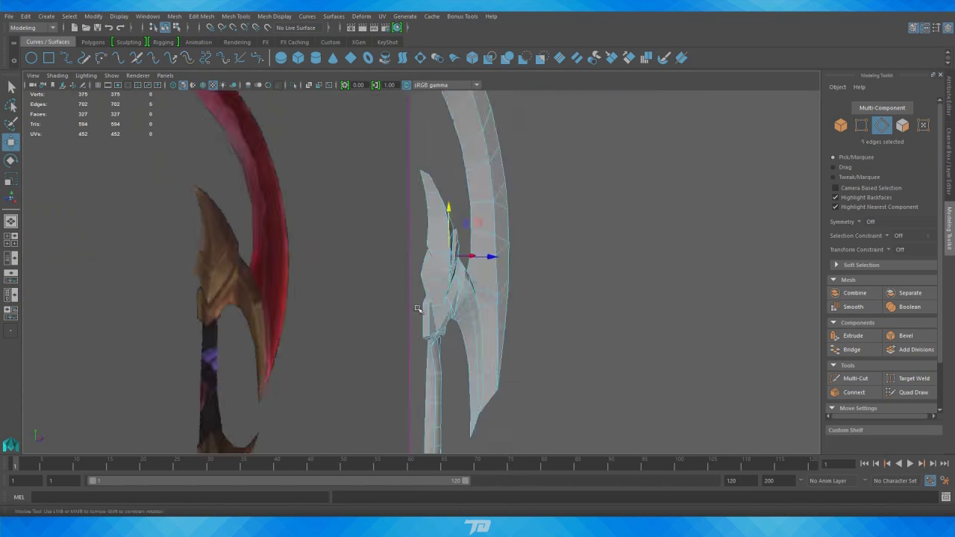
key("F8")
scroll(418, 308, "down", 5)
scroll(478, 261, "up", 5)
Inspect the axe head from several angles, checking a selected edge.
left_click_drag(463, 265, 478, 261, "alt")
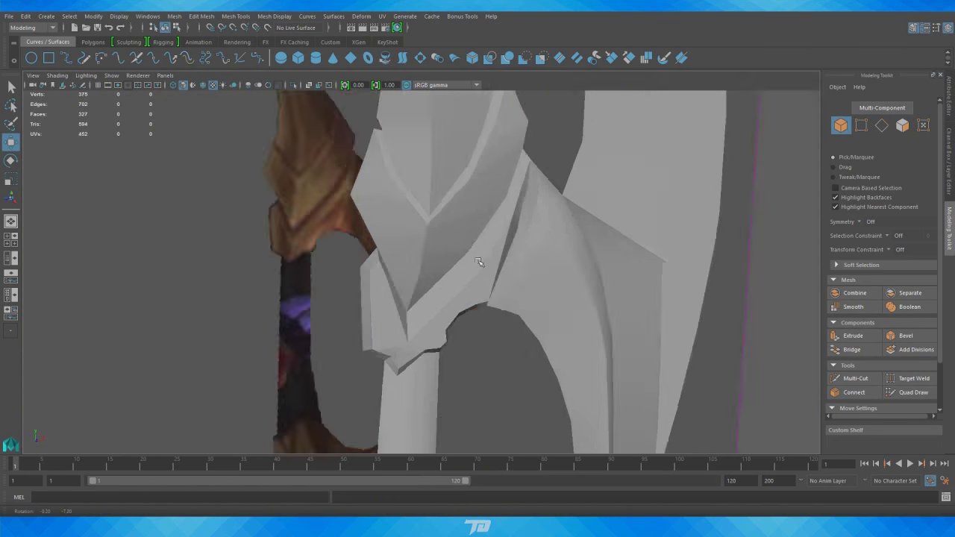
mouse_move(587, 191)
left_mouse_down("alt")
mouse_move(647, 222)
mouse_move(567, 260)
mouse_move(550, 249)
mouse_move(553, 261)
left_mouse_up("alt")
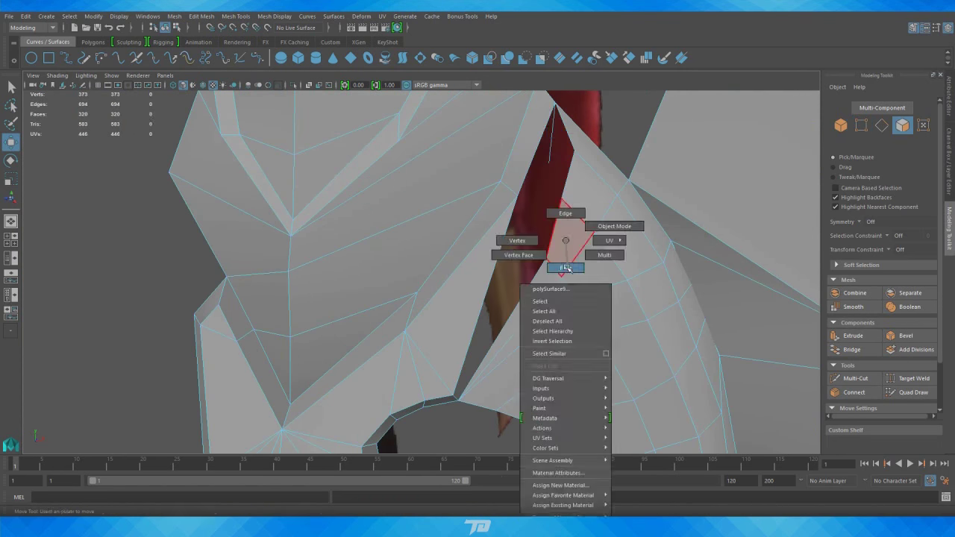
left_click(520, 215)
mouse_move(521, 215)
left_mouse_down("alt")
mouse_move(559, 283)
mouse_move(465, 316)
mouse_move(671, 262)
mouse_move(235, 289)
left_mouse_up("alt")
key("f")
key("F8")
mouse_move(746, 352)
left_mouse_down("alt")
mouse_move(495, 301)
mouse_move(559, 274)
mouse_move(612, 271)
mouse_move(492, 267)
mouse_move(468, 243)
left_mouse_up("alt")
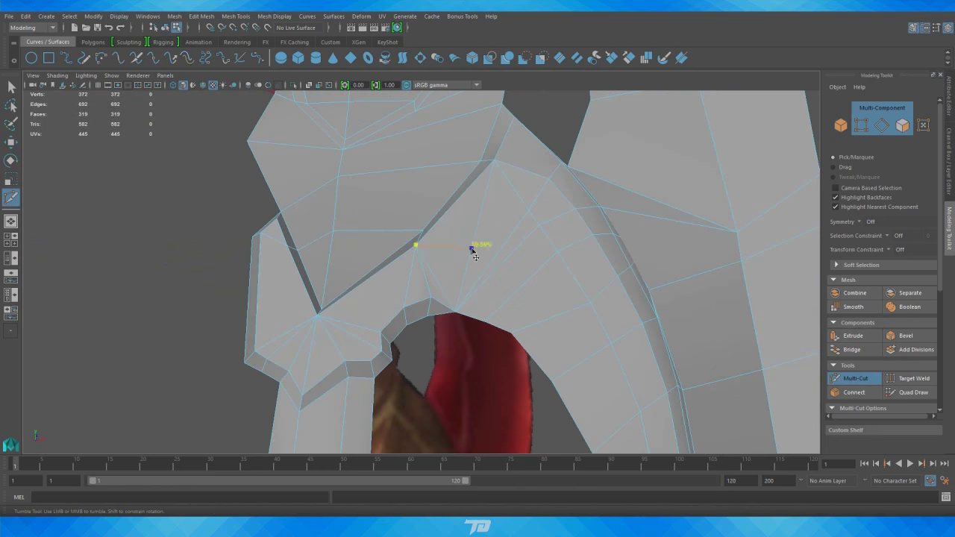
Cut a new edge across the axe head faces and pull its vertices together.
left_click(856, 378)
left_click(415, 239)
left_click(480, 253)
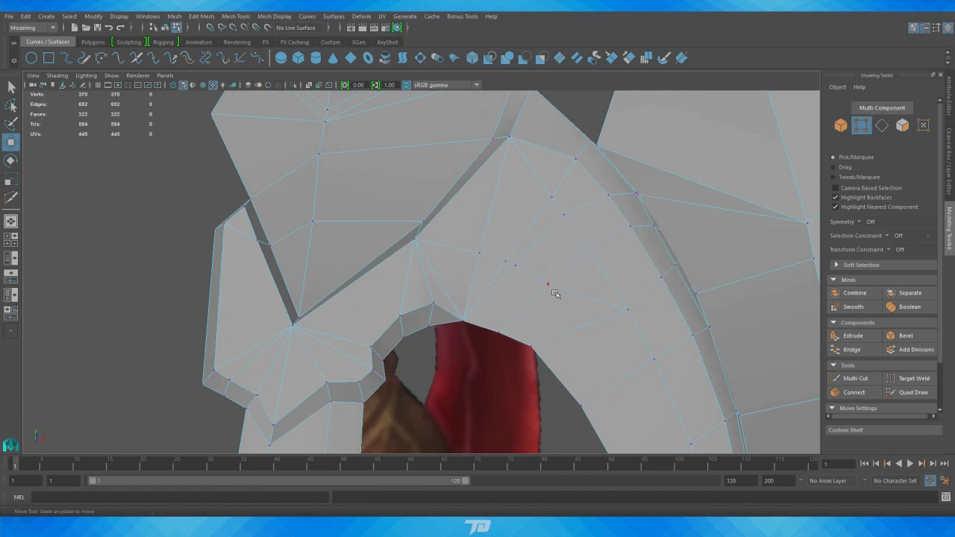
left_click_drag(510, 316, 395, 277, "alt")
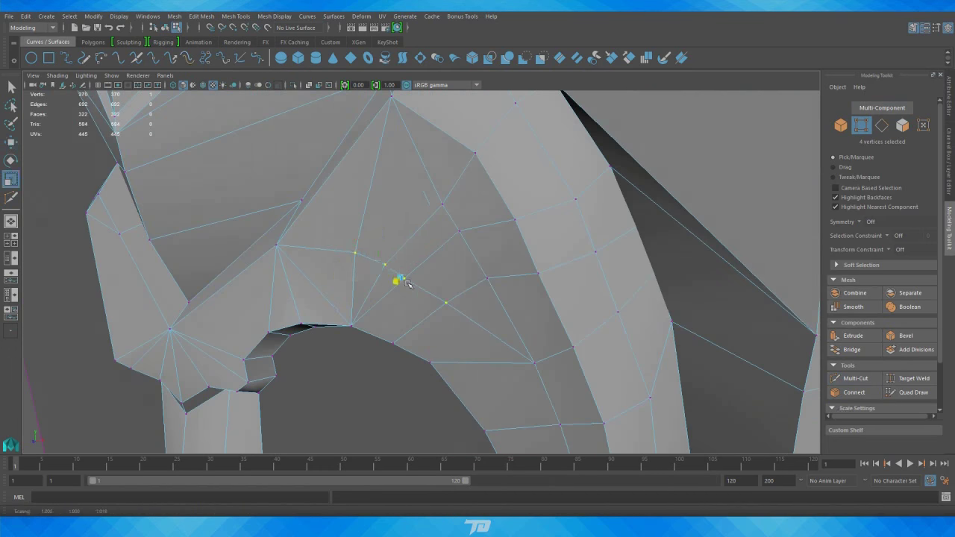
mouse_move(321, 276)
left_mouse_down()
mouse_move(430, 319)
mouse_move(447, 299)
mouse_move(506, 289)
left_mouse_up()
Mirror the half axe across -Z, merging it with the original.
scroll(489, 234, "down", 5)
right_click_drag(635, 253, 675, 224)
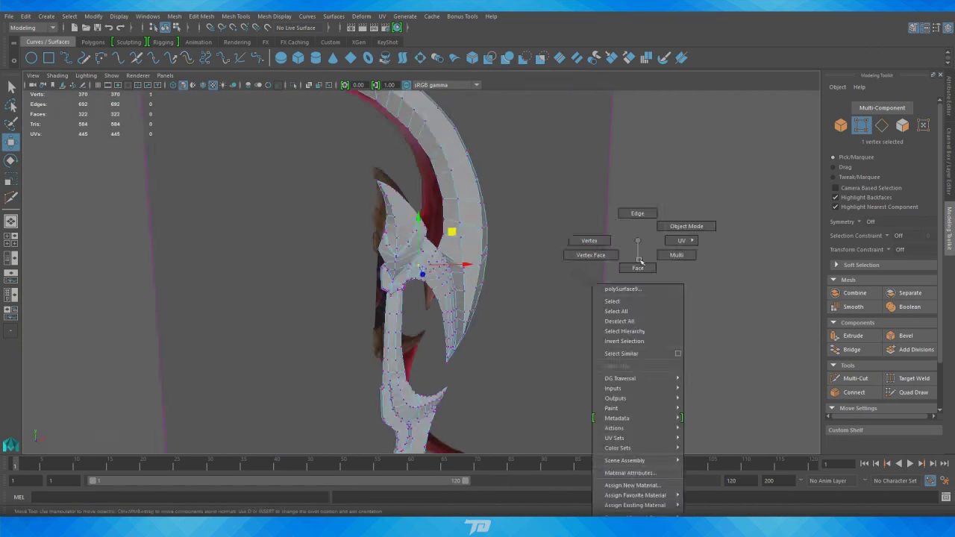
left_click_drag(560, 298, 538, 298, "alt")
left_click(174, 16)
left_click(267, 134)
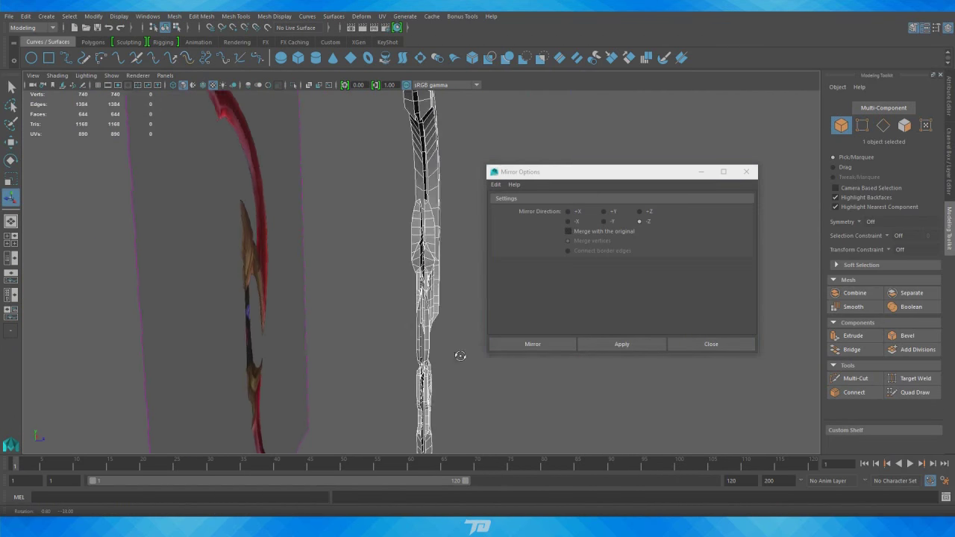
left_click(568, 231)
left_click(581, 344)
left_click(266, 158)
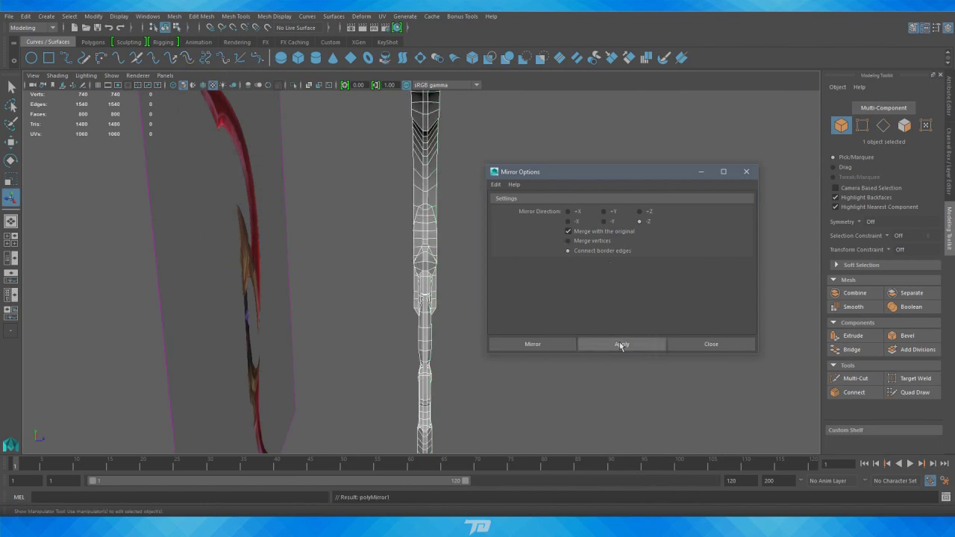
left_click(621, 345)
Scale the mirrored axe down in Z to flatten its depth.
left_click_drag(660, 299, 522, 299, "alt")
left_click(407, 332)
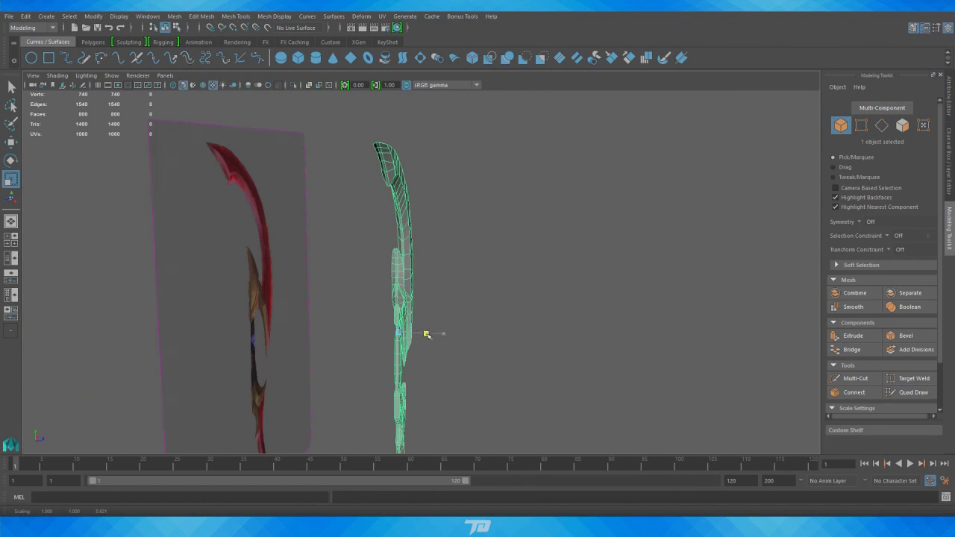
key("r")
mouse_move(426, 335)
left_mouse_down("alt")
mouse_move(448, 249)
mouse_move(583, 166)
left_mouse_up("alt")
right_click_drag(583, 165, 474, 272, "alt")
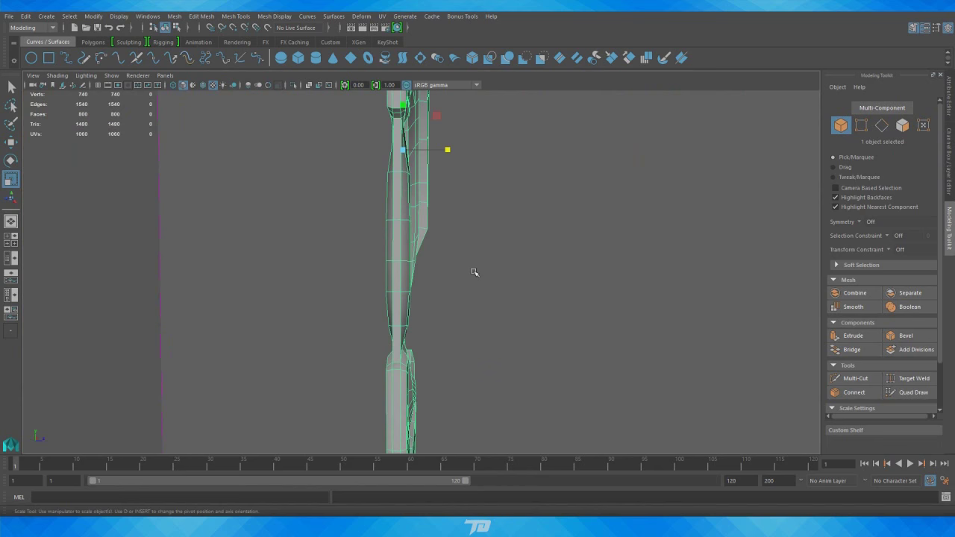
left_click_drag(474, 273, 497, 310, "alt")
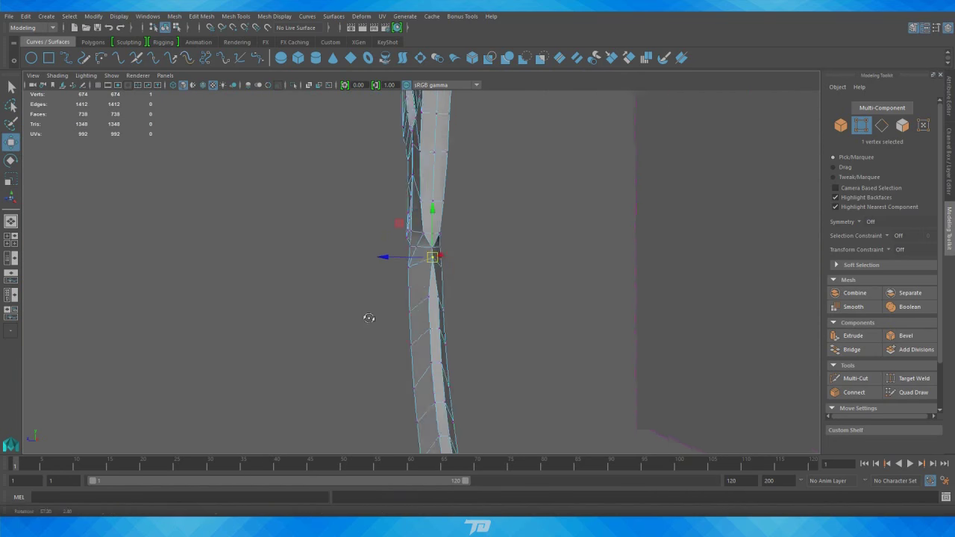
key("w")
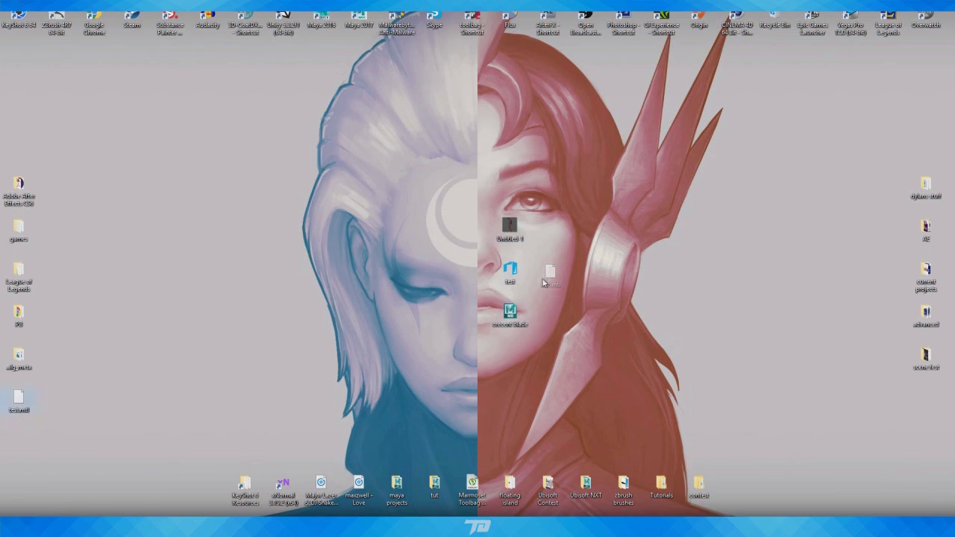
Launch KeyShot and apply red Anodized Brushed metal to the blade.
double_click(18, 15)
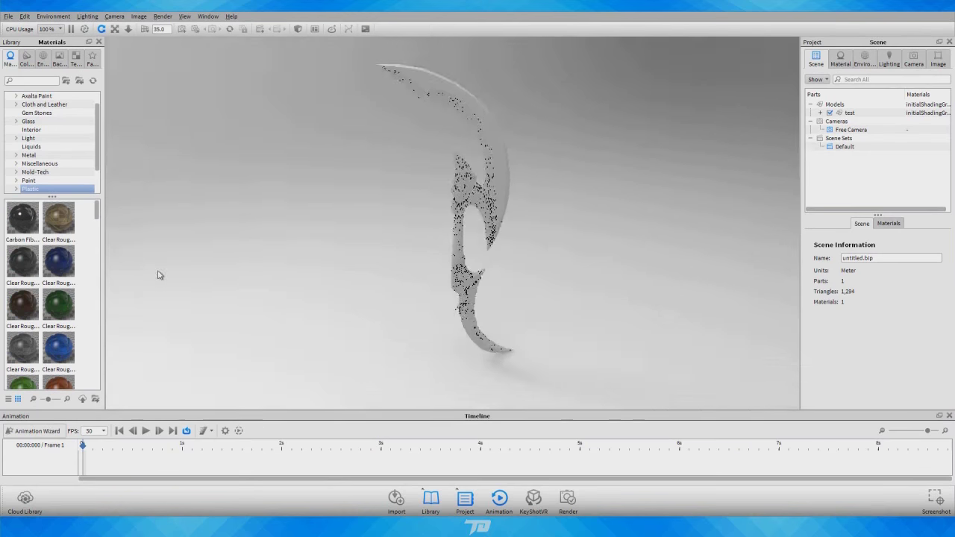
left_click(50, 155)
left_click_drag(22, 261, 447, 224)
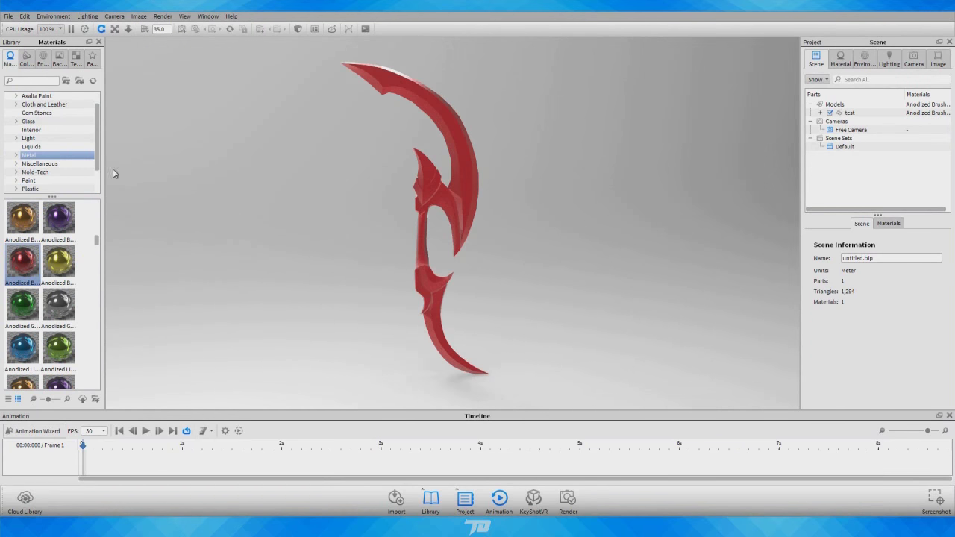
Add the Dosch-Studio1_2k environment and orbit close to the blade.
scroll(52, 291, "up", 5)
left_click_drag(39, 278, 547, 384)
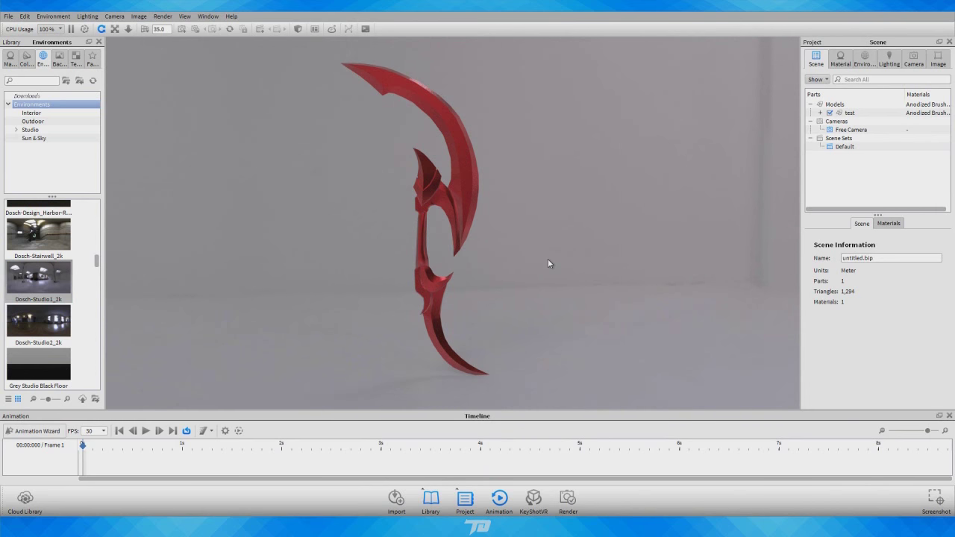
mouse_move(548, 259)
left_mouse_down()
mouse_move(218, 243)
mouse_move(189, 254)
mouse_move(438, 201)
mouse_move(522, 250)
mouse_move(145, 239)
mouse_move(532, 234)
mouse_move(619, 354)
mouse_move(387, 177)
left_mouse_up()
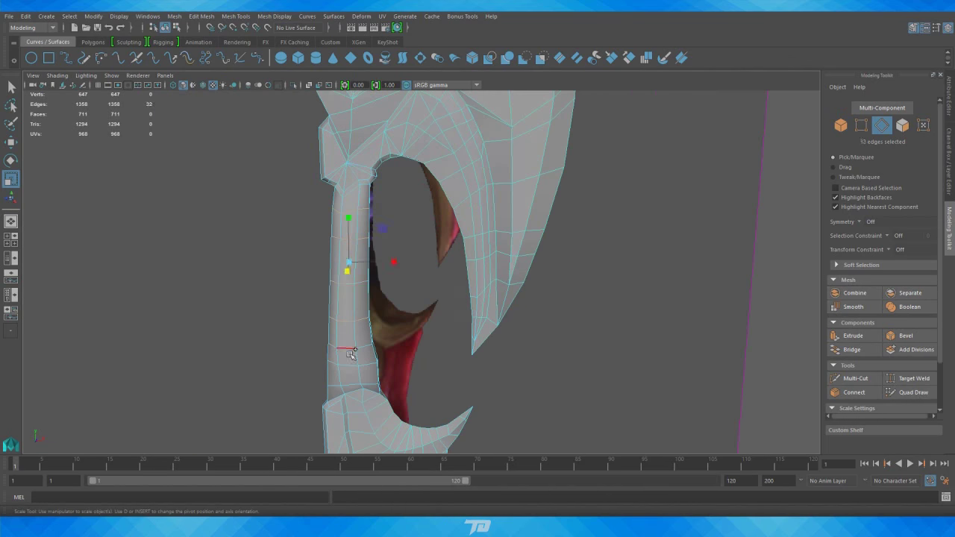
Inspect the handle's curved guard and the blade side, then undo back to edge selection.
mouse_move(351, 354)
left_mouse_down("alt")
mouse_move(422, 297)
mouse_move(198, 311)
mouse_move(382, 174)
mouse_move(523, 224)
mouse_move(447, 261)
left_mouse_up("alt")
scroll(448, 261, "up", 3)
middle_click_drag(682, 326, 379, 207, "alt")
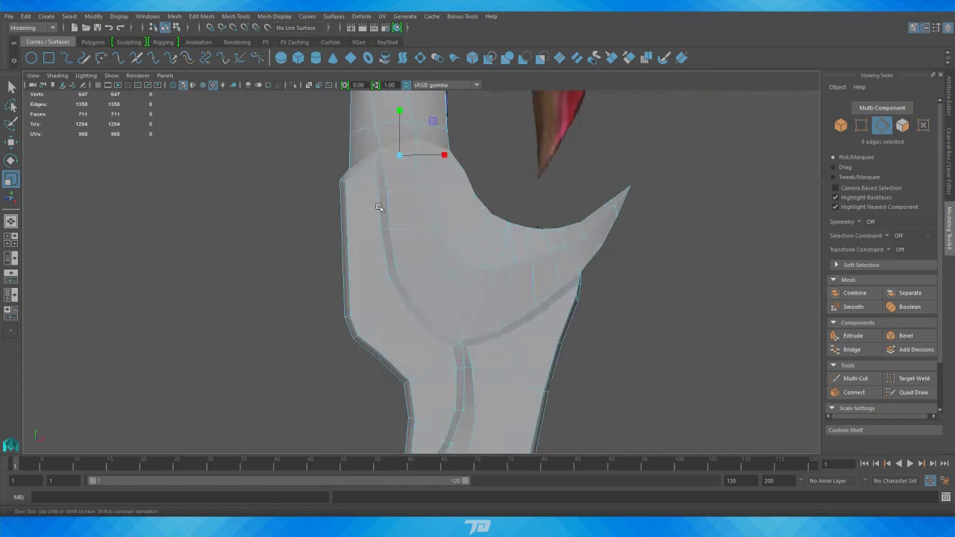
mouse_move(379, 208)
left_mouse_down("alt")
mouse_move(683, 299)
mouse_move(405, 330)
mouse_move(538, 351)
mouse_move(513, 329)
left_mouse_up("alt")
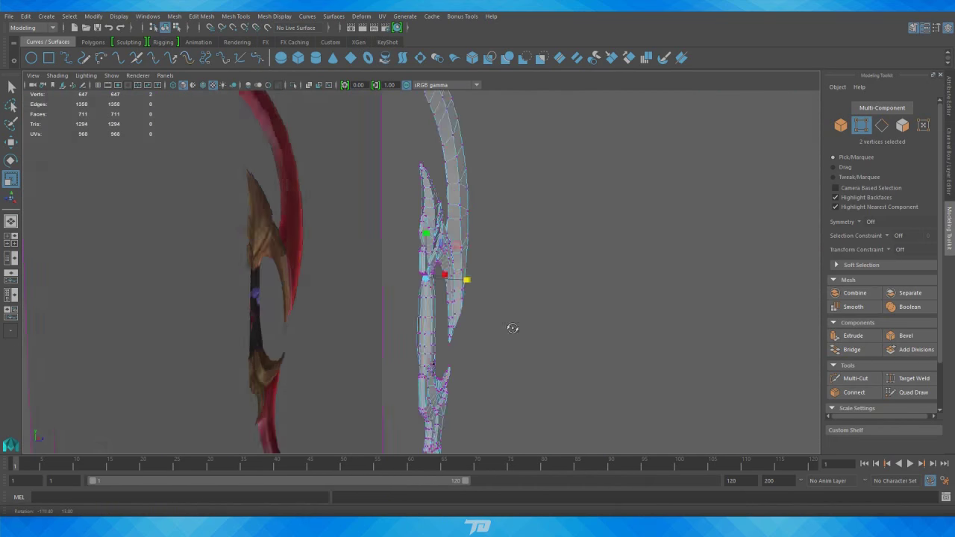
key("ctrl+z")
key("ctrl+z")
key("ctrl+z")
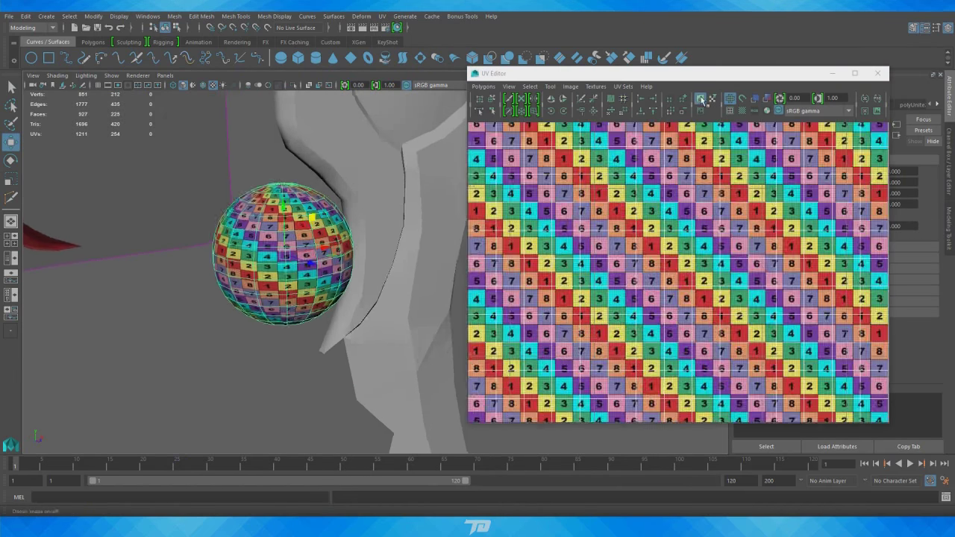
Hide the UV checker, apply a planar UV projection to the blade, and save the scene.
left_click(701, 99)
left_click_drag(246, 194, 227, 172, "alt")
left_click(635, 349)
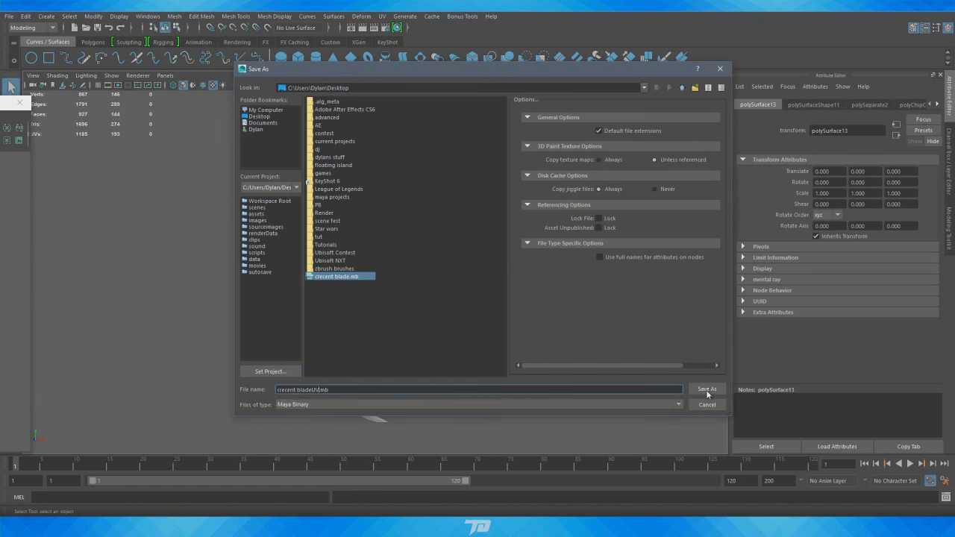
left_click(706, 389)
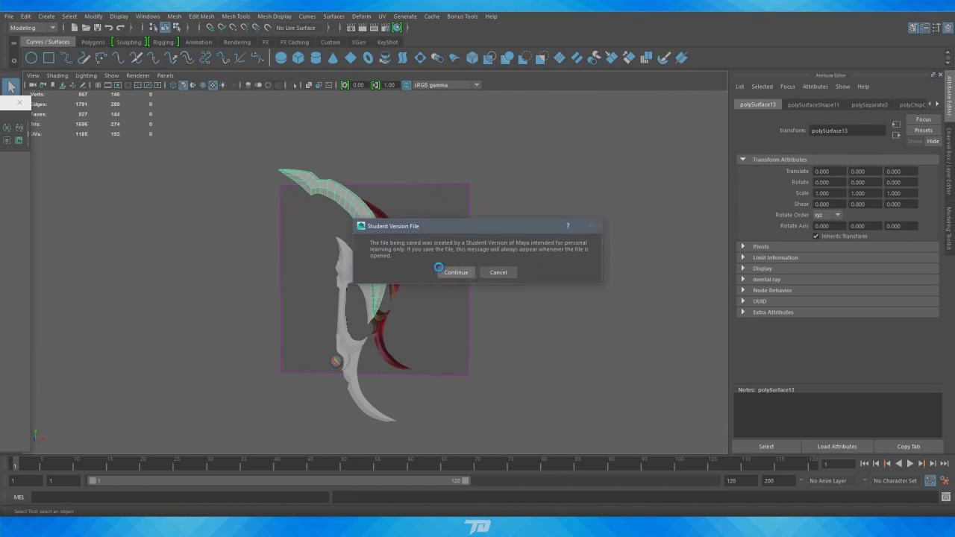
Confirm the student-version save notice, then inspect the blade edge with the whole scene visible.
left_click(450, 273)
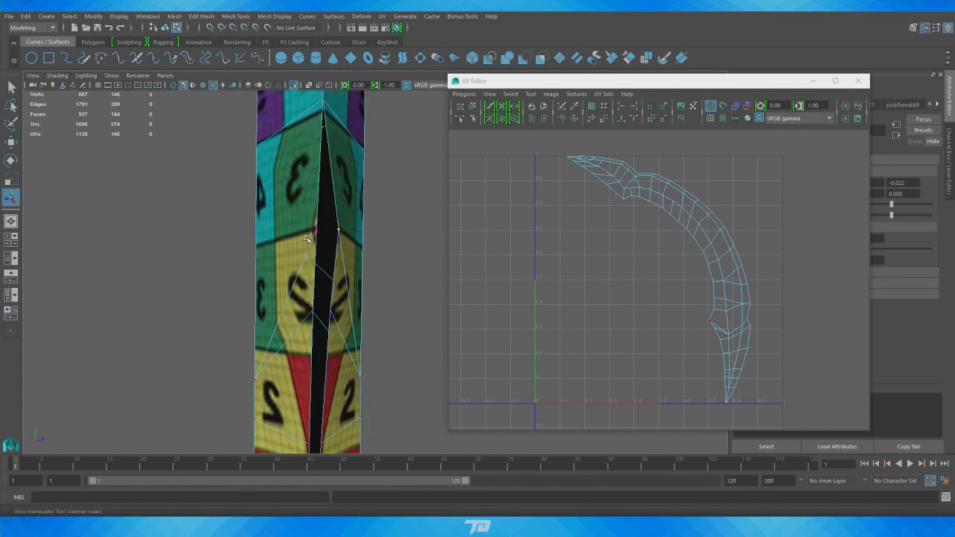
scroll(304, 111, "down", 3)
scroll(331, 212, "down", 3)
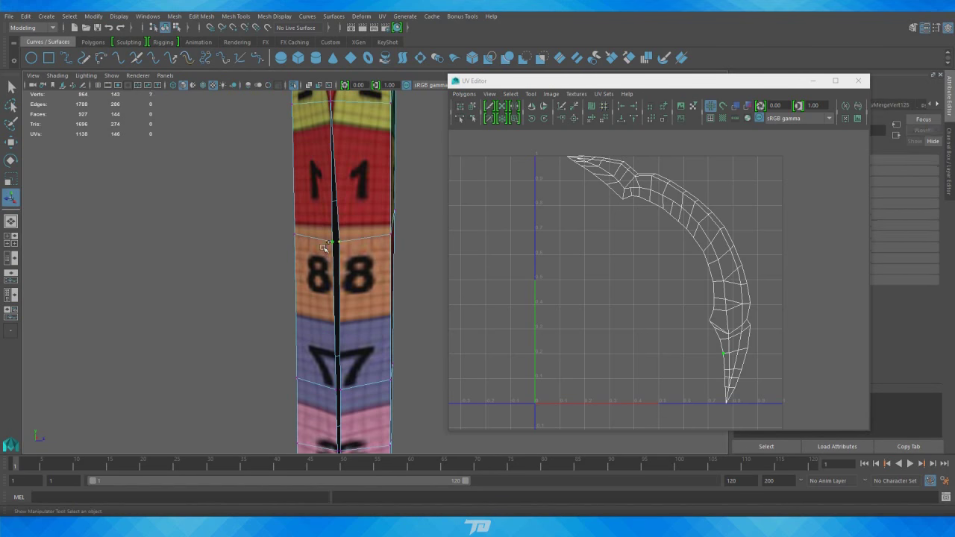
left_click_drag(117, 243, 361, 181, "alt")
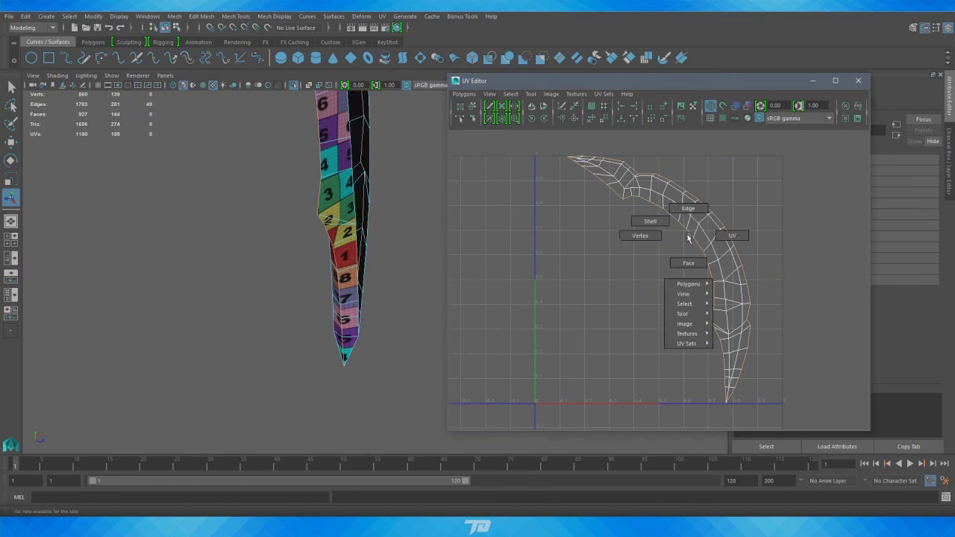
left_click(293, 85)
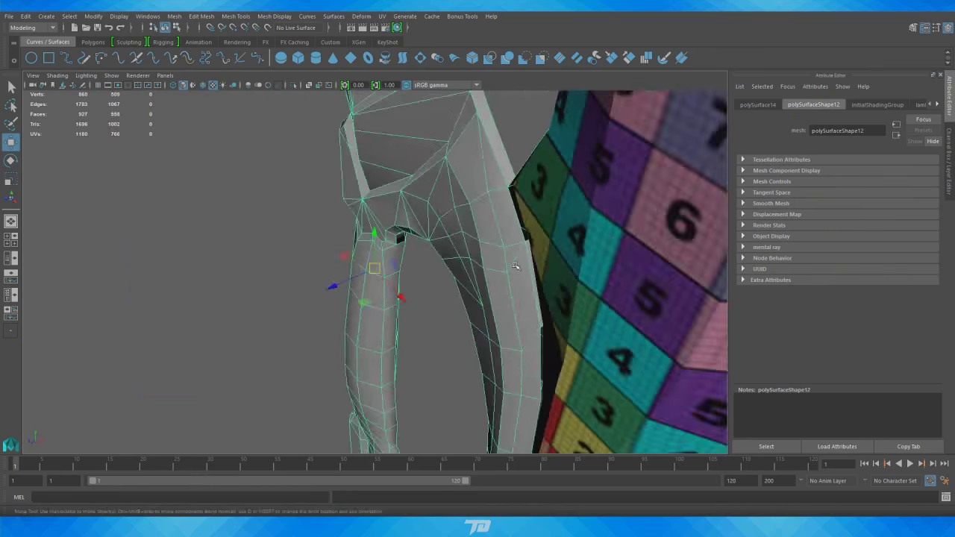
mouse_move(448, 254)
left_mouse_down("alt")
mouse_move(508, 252)
mouse_move(503, 220)
left_mouse_up("alt")
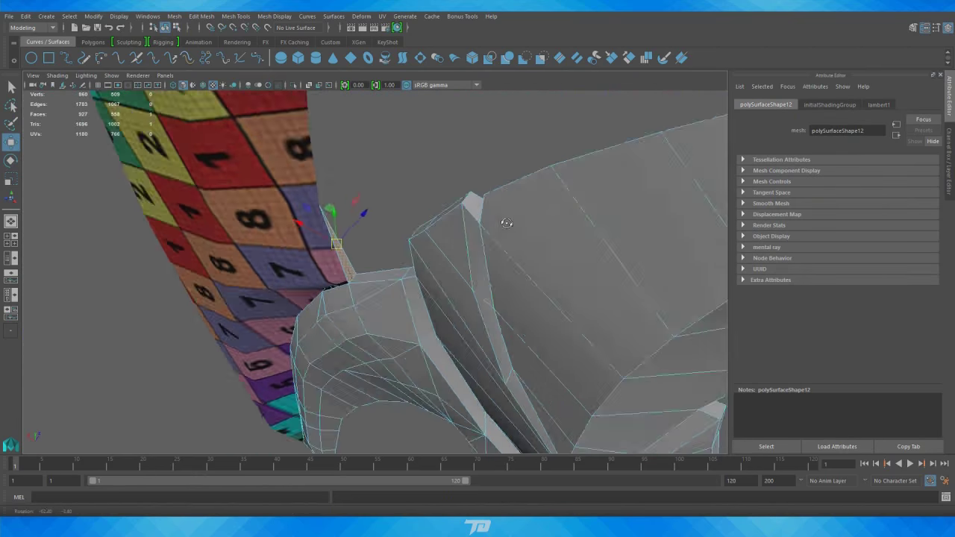
Merge nearby vertices at the blade joint and assign an existing material to the new mesh.
left_click(201, 16)
left_click(214, 109)
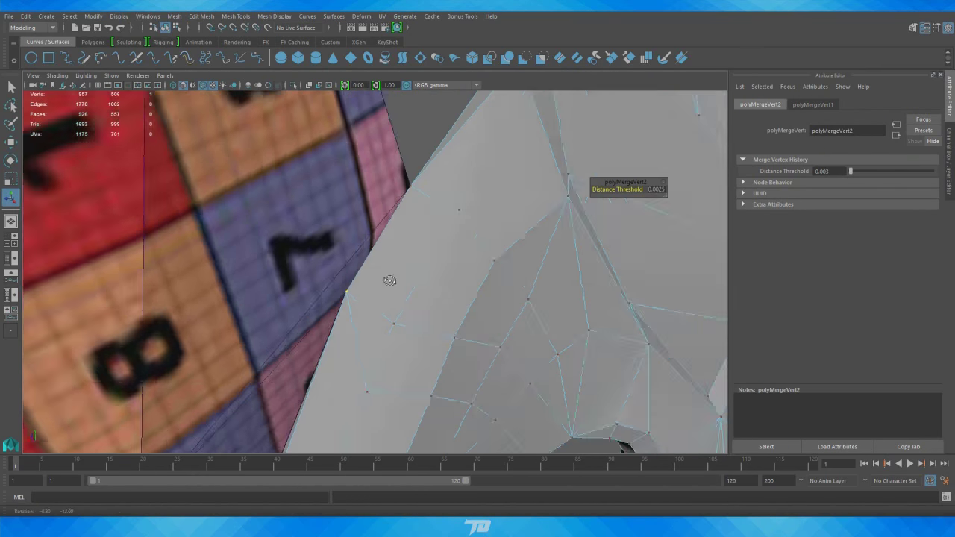
left_click_drag(455, 290, 522, 276, "alt")
key("4")
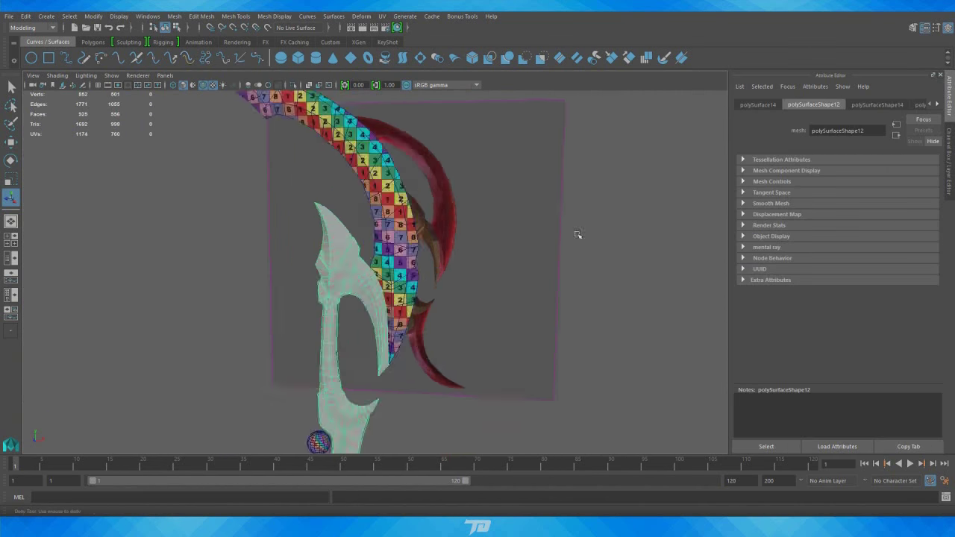
right_click(329, 202)
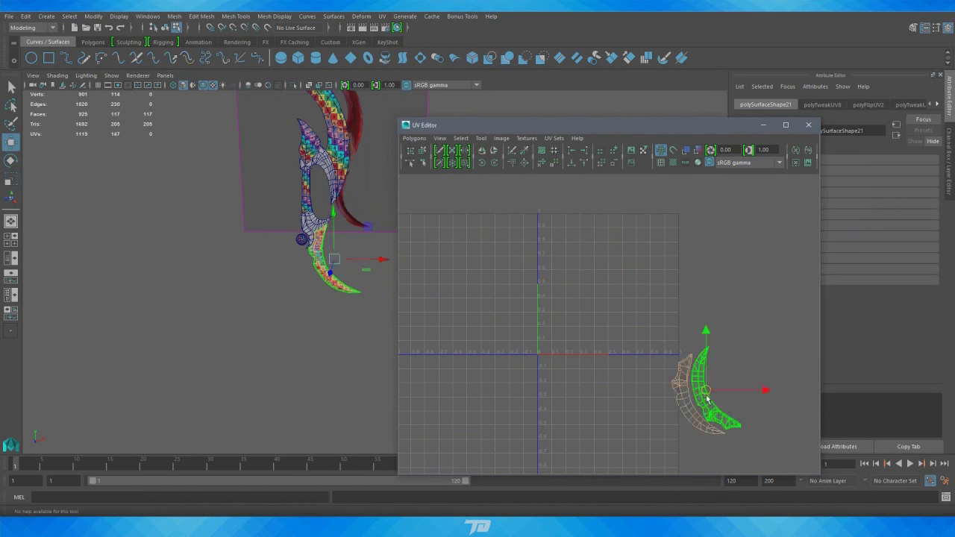
right_click_drag(248, 240, 316, 510)
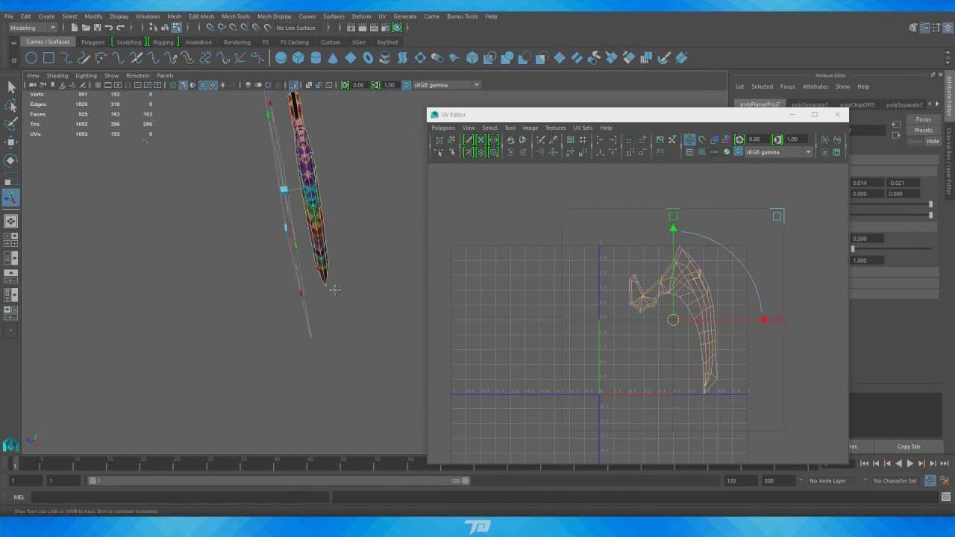
left_click_drag(229, 217, 199, 329, "alt")
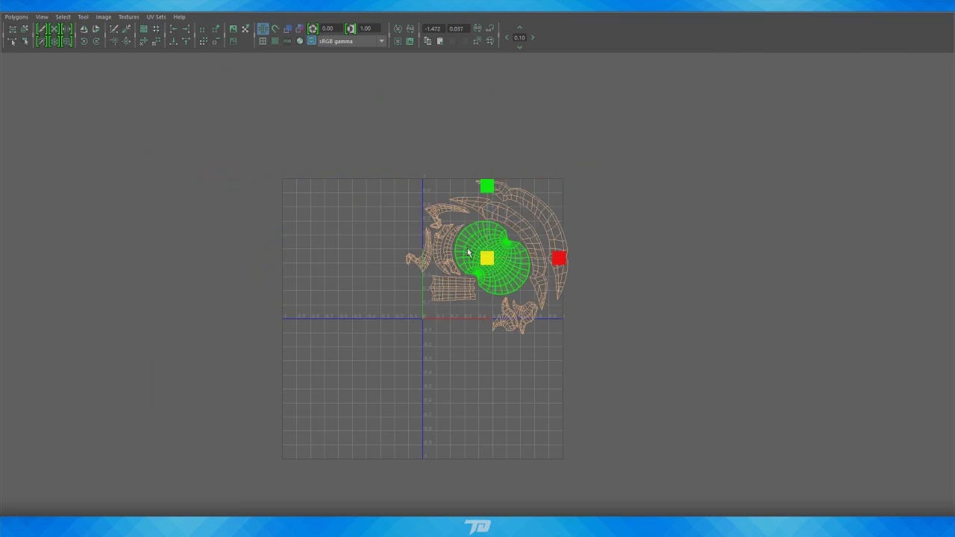
Select the whole scythe, then one blade piece's faces, and frame that shell in view.
key("f")
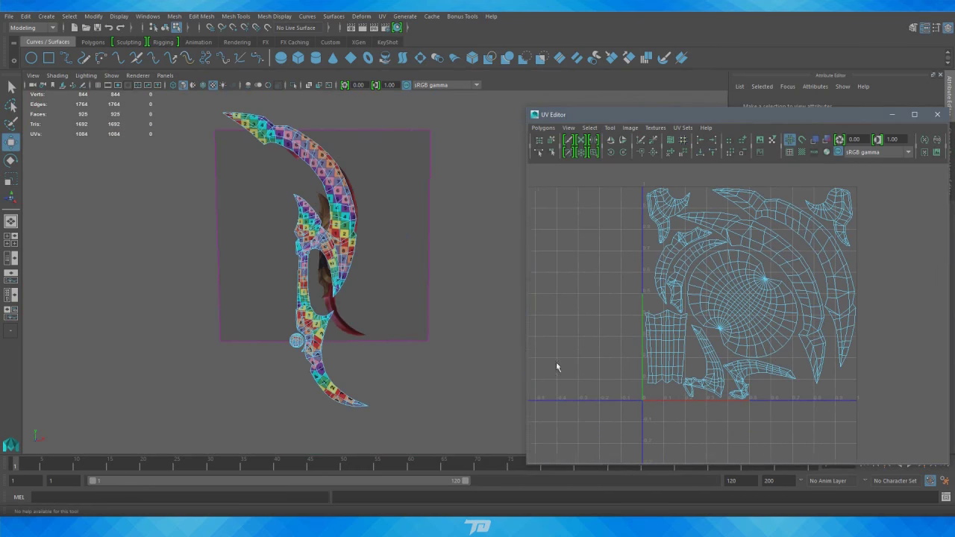
left_click_drag(348, 311, 263, 340, "alt")
left_click(263, 340)
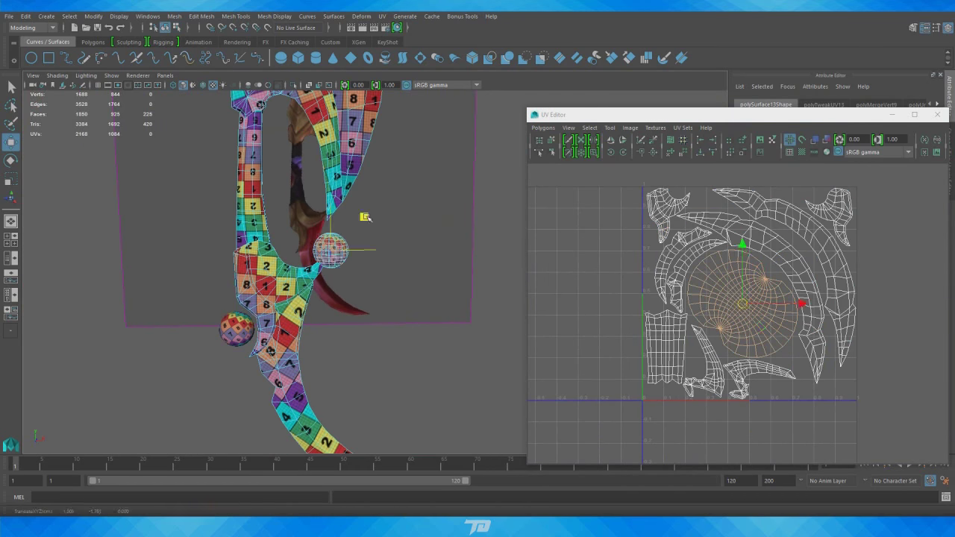
mouse_move(365, 217)
left_mouse_down("alt")
mouse_move(395, 199)
mouse_move(369, 332)
left_mouse_up("alt")
left_click(228, 342)
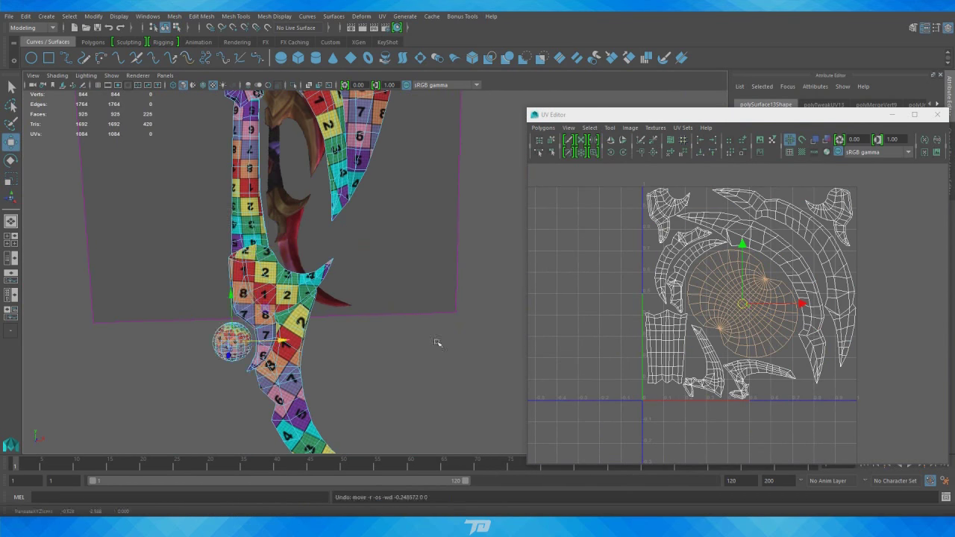
left_click_drag(228, 342, 335, 246, "alt")
key("f")
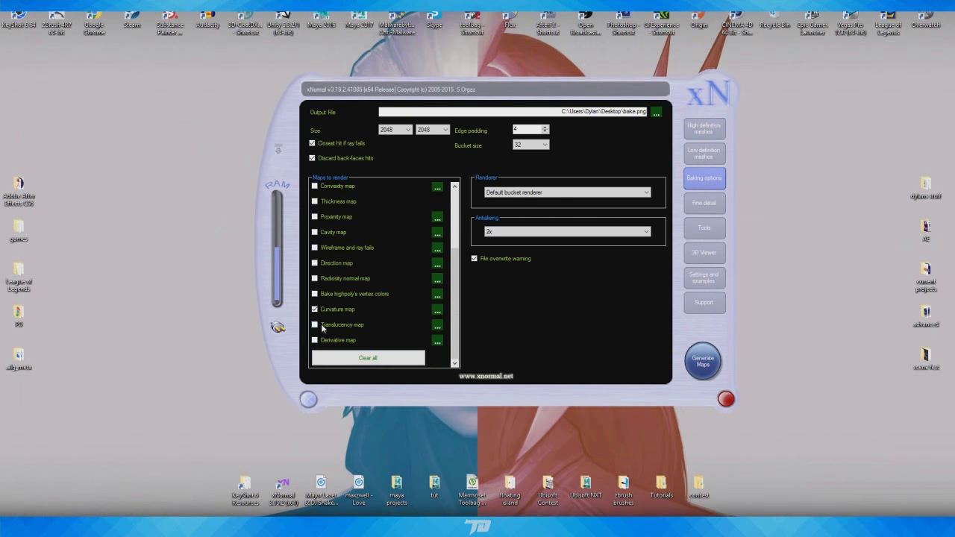
Start generating the baked maps in xNormal.
left_click(716, 368)
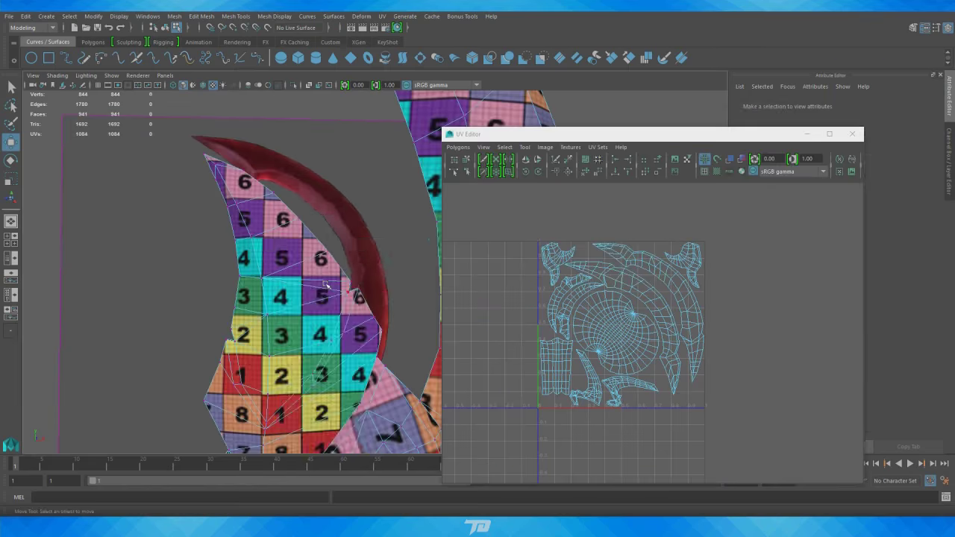
Select an edge on the blade and move in closer to it.
left_click(337, 284)
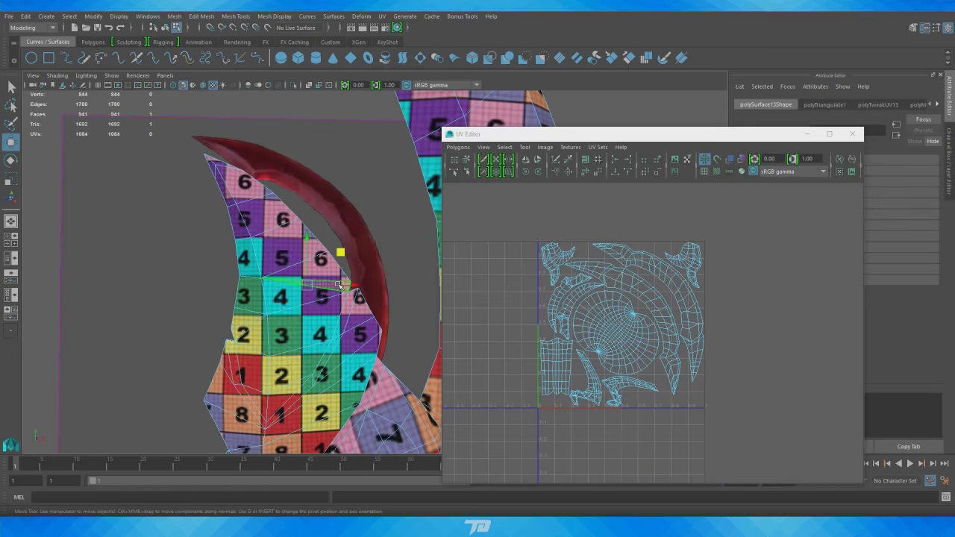
left_click_drag(327, 347, 388, 283, "alt")
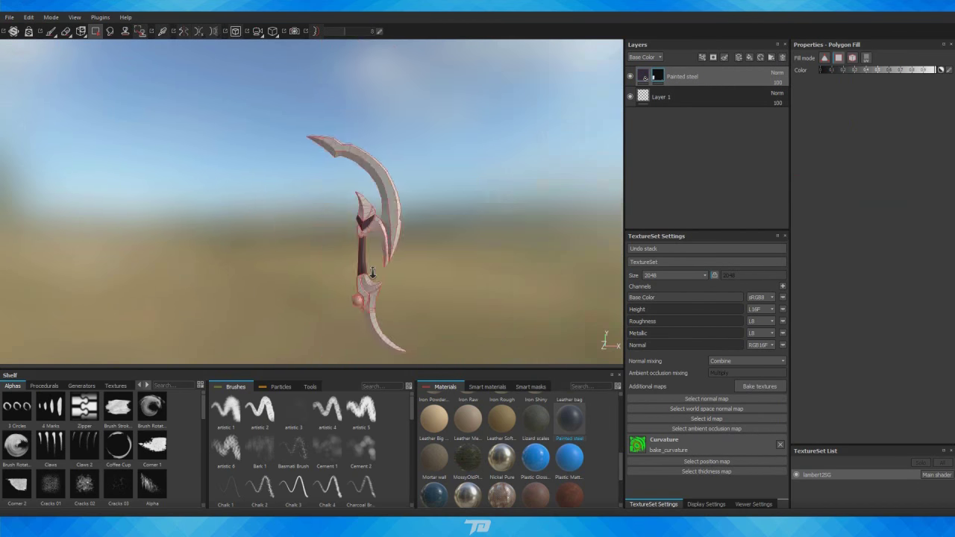
Brighten the Gold Pure layer's base colour to orange and give it a black mask.
scroll(372, 272, "up", 5)
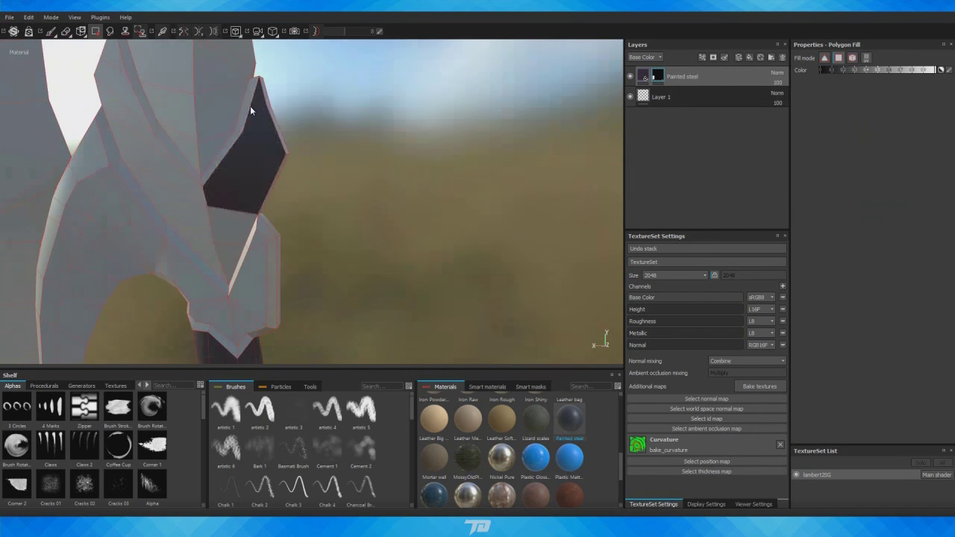
mouse_move(298, 156)
left_mouse_down("alt")
mouse_move(298, 185)
mouse_move(338, 182)
mouse_move(426, 214)
mouse_move(262, 206)
mouse_move(345, 203)
mouse_move(374, 253)
left_mouse_up("alt")
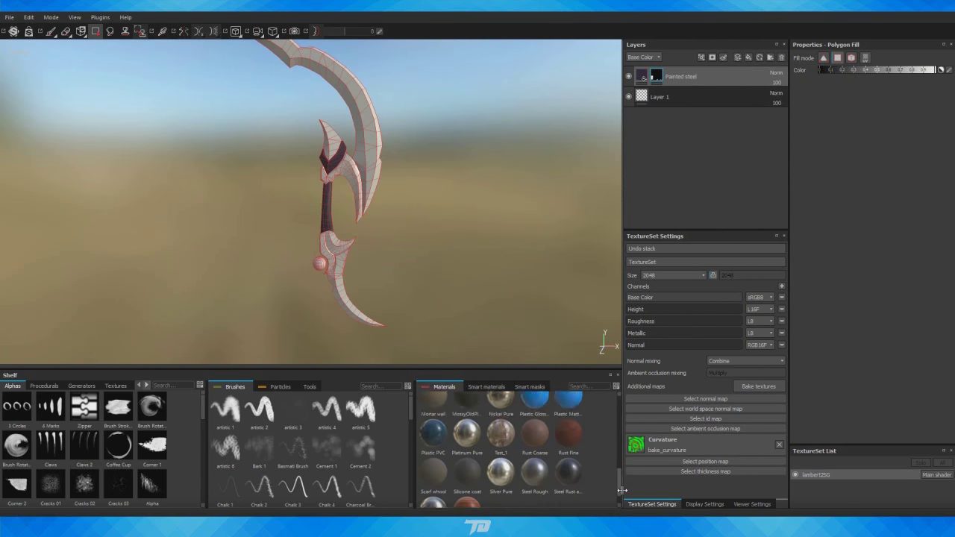
scroll(619, 479, "down", 1)
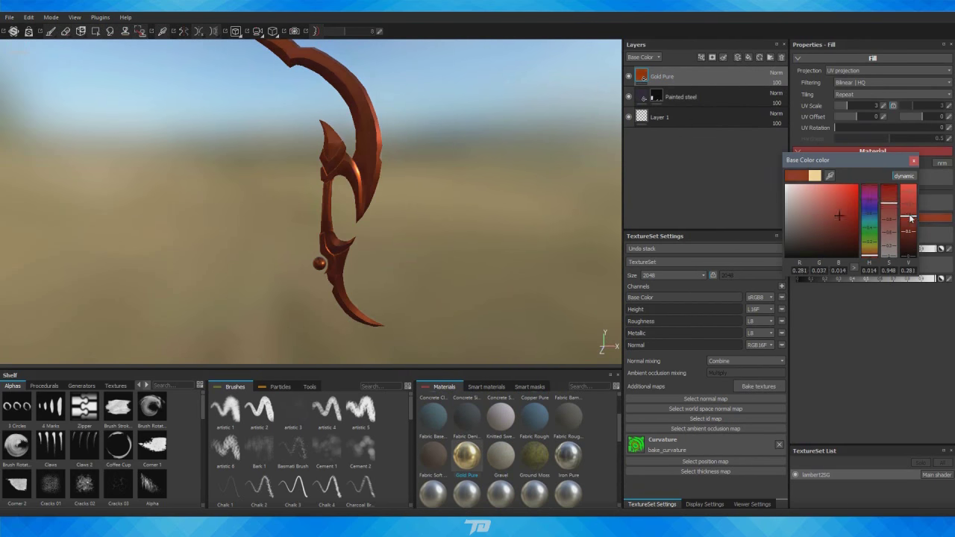
left_click_drag(910, 218, 908, 186)
left_click(723, 88)
Inspect the blades and sphere from several angles, then return to the Gold Pure fill content.
left_click_drag(331, 151, 326, 262, "alt")
left_click_drag(430, 116, 351, 186, "alt")
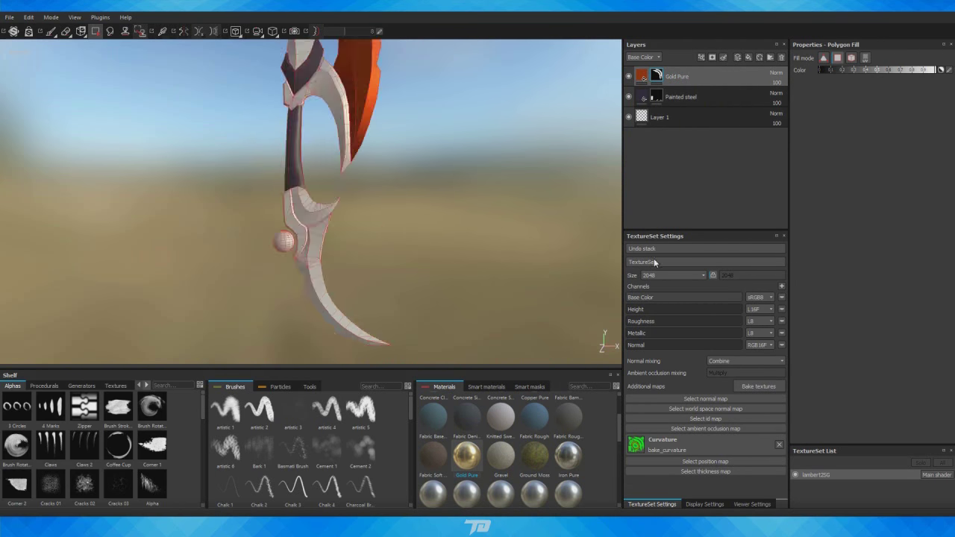
scroll(351, 186, "up", 3)
scroll(286, 158, "up", 2)
scroll(396, 127, "up", 2)
left_click_drag(396, 127, 406, 214, "alt")
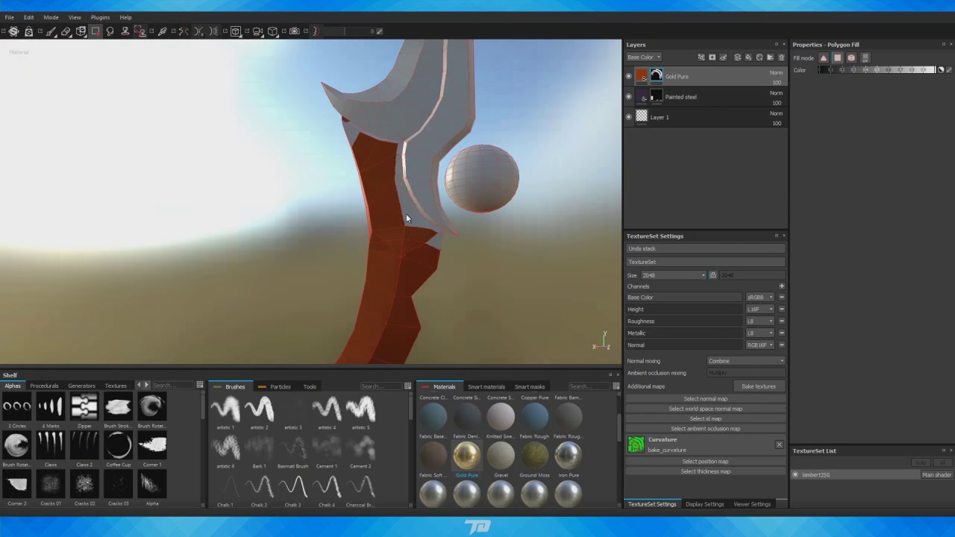
scroll(415, 215, "up", 2)
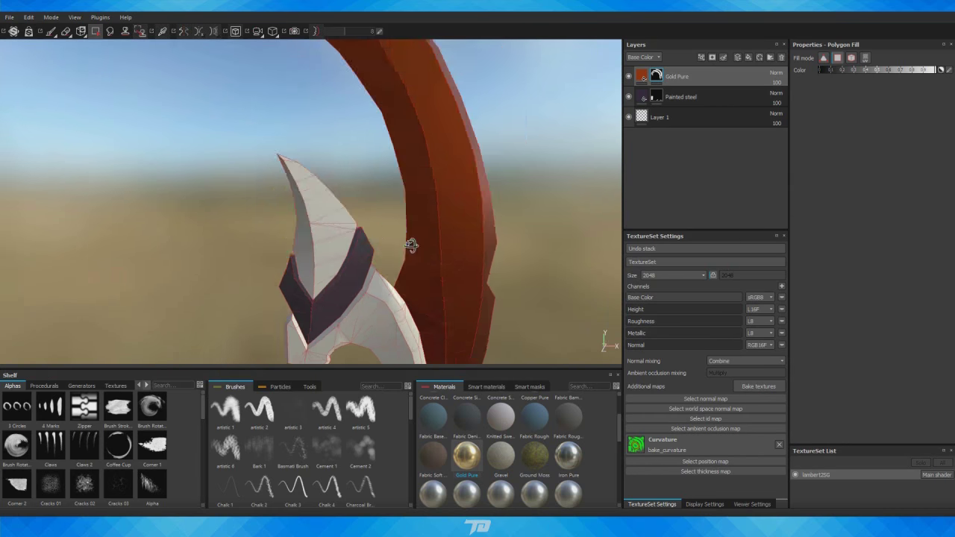
left_click_drag(265, 224, 298, 247, "alt")
scroll(298, 247, "down", 4)
left_click(640, 75)
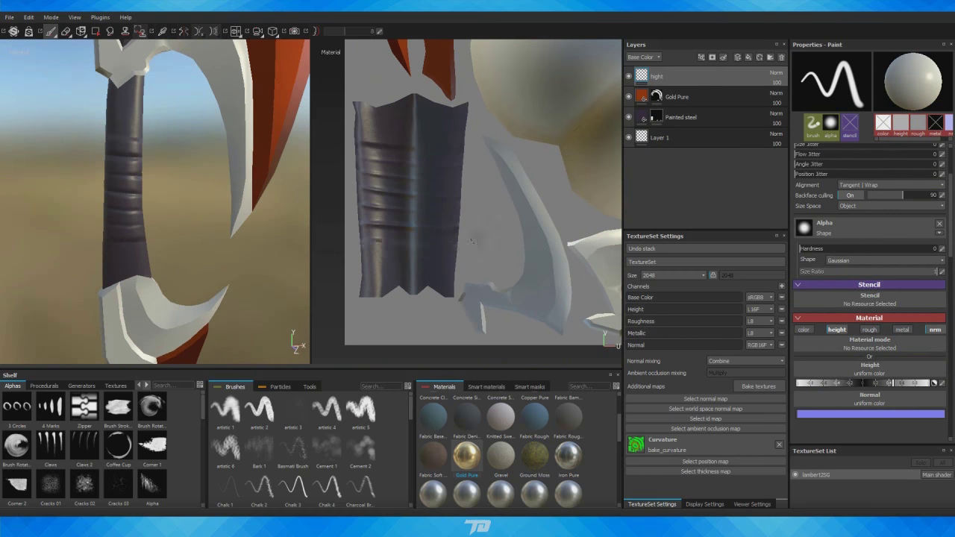
Add a black mask to the hight layer and a metal edge wear generator.
left_click(657, 76)
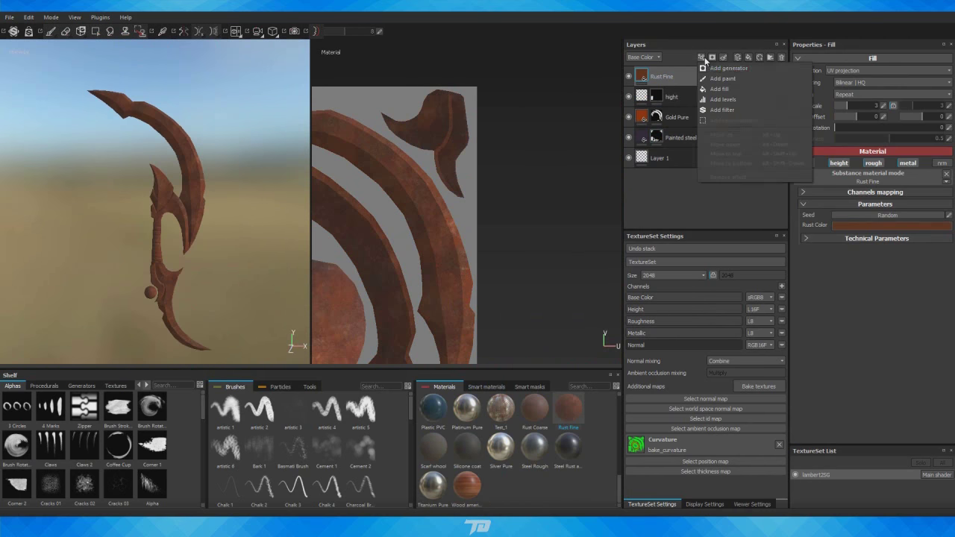
left_click(915, 130)
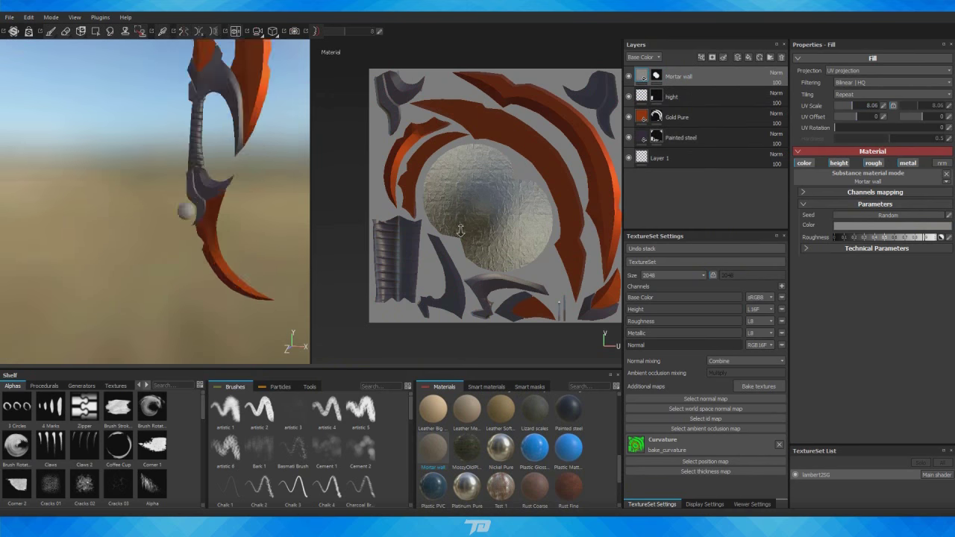
Paint black crater dents onto the sphere with the Paint tool.
left_click(51, 31)
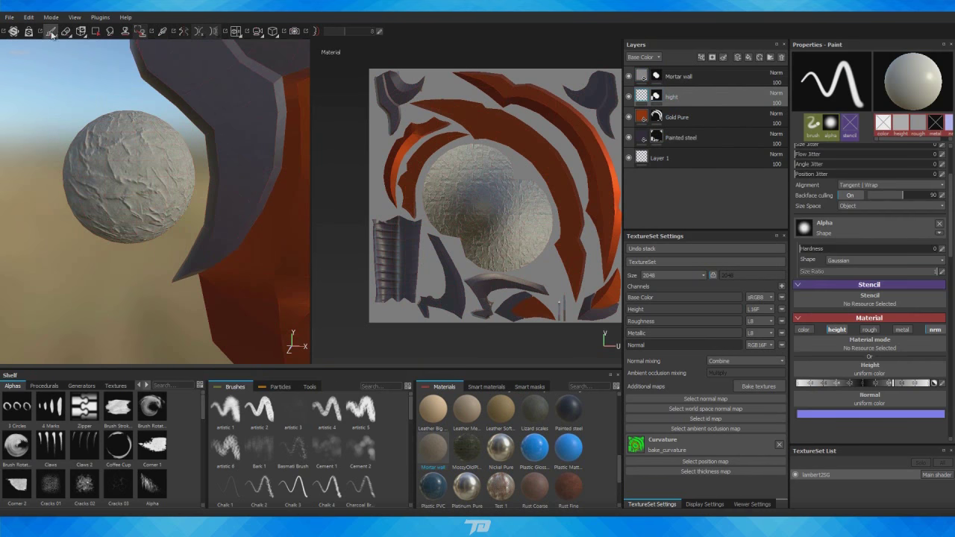
scroll(437, 152, "up", 3)
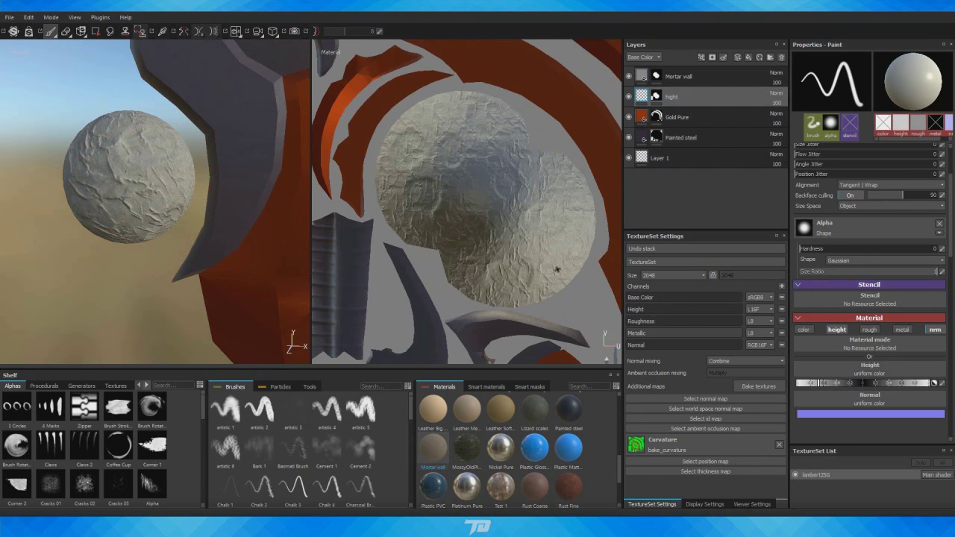
left_click_drag(150, 187, 187, 112, "alt")
left_click(803, 329)
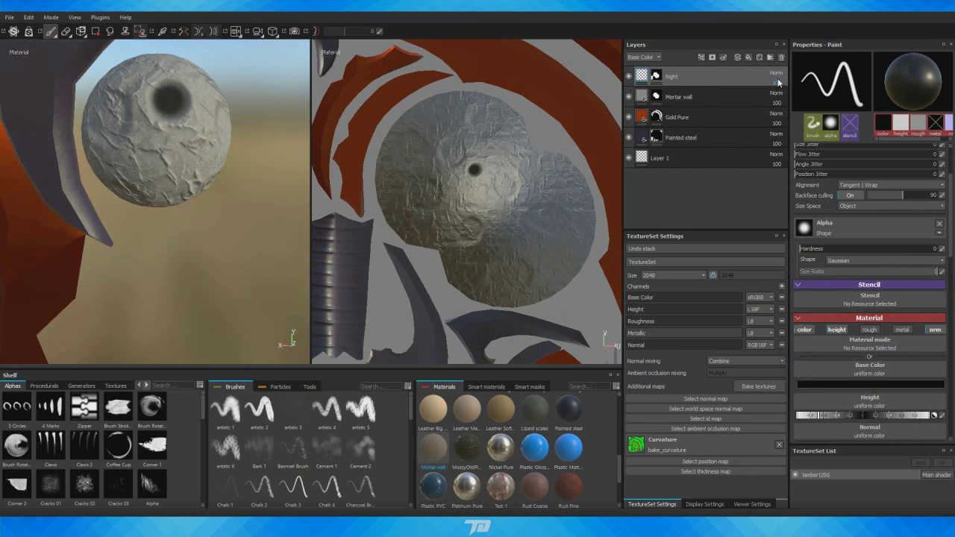
left_click_drag(778, 82, 769, 83)
scroll(448, 165, "up", 3)
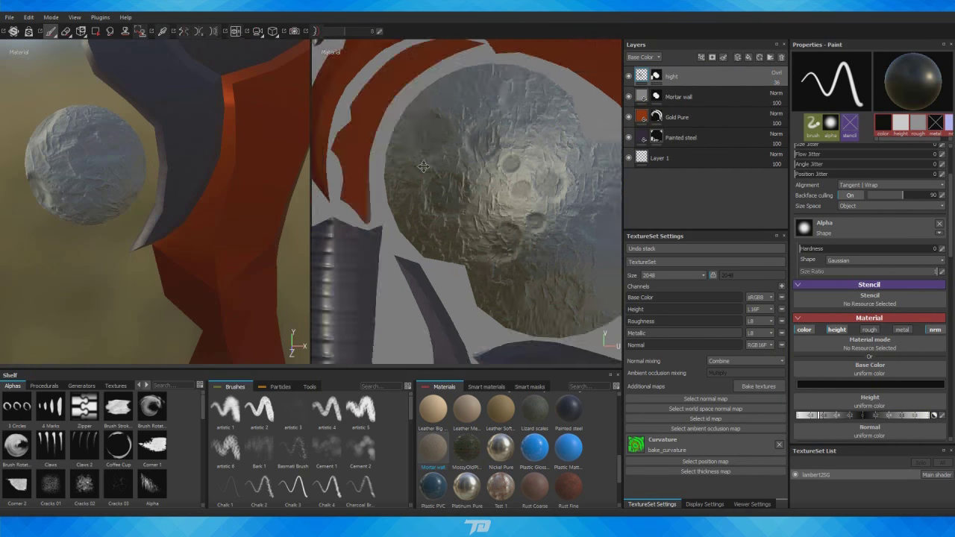
scroll(202, 224, "up", 3)
left_click_drag(202, 224, 254, 264, "alt")
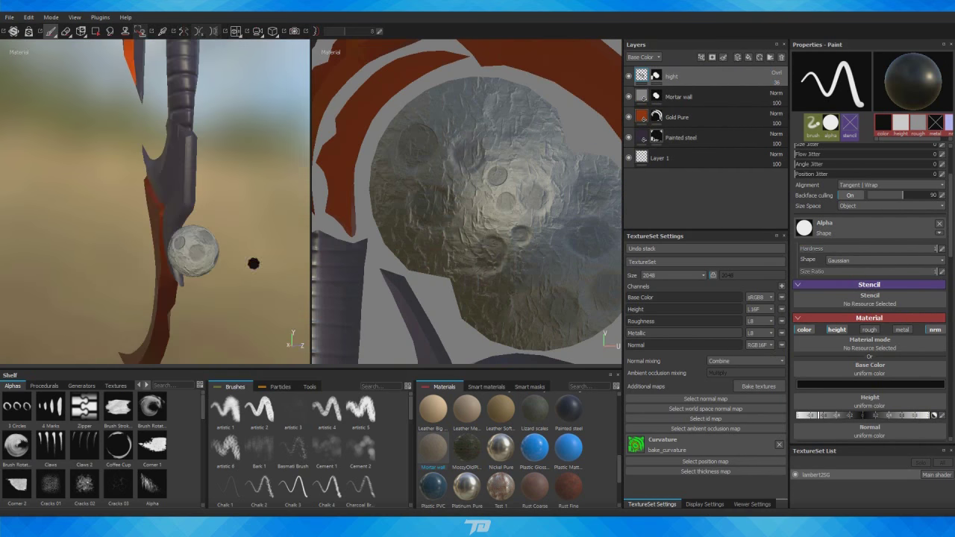
left_click_drag(186, 224, 246, 291, "alt")
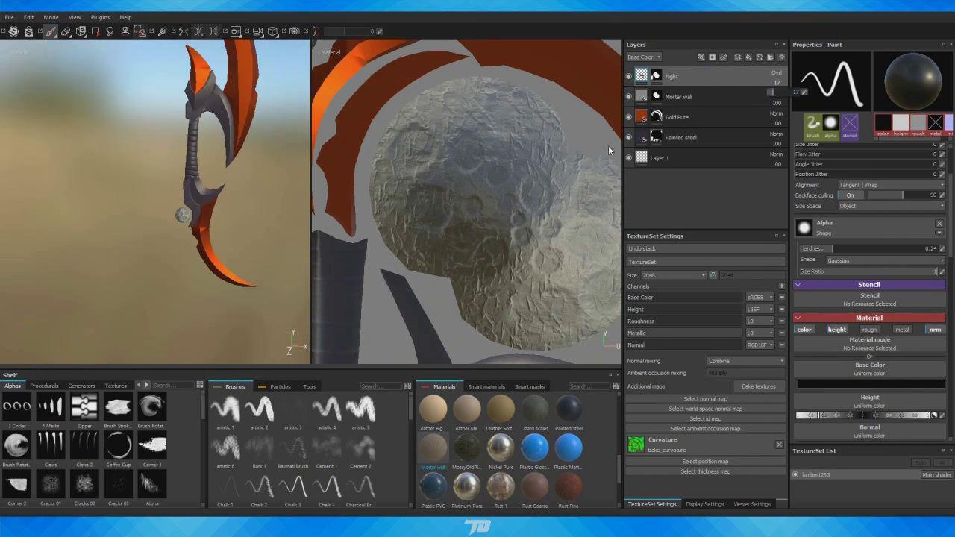
Turn off Mortar wall's height channel, lower its texture scale, then reselect the hight layer's mask.
left_click(663, 100)
left_click(840, 162)
left_click_drag(852, 106, 847, 109)
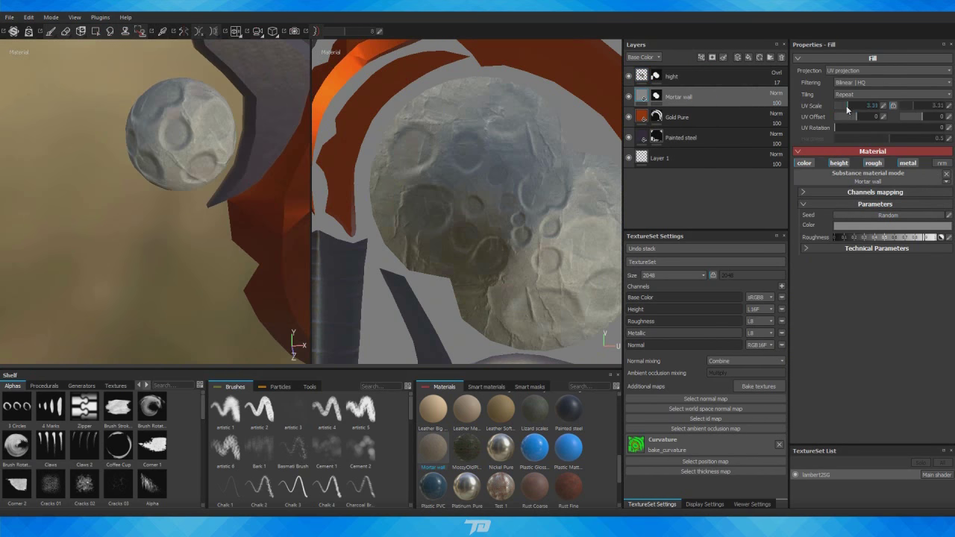
left_click_drag(186, 187, 150, 164, "alt")
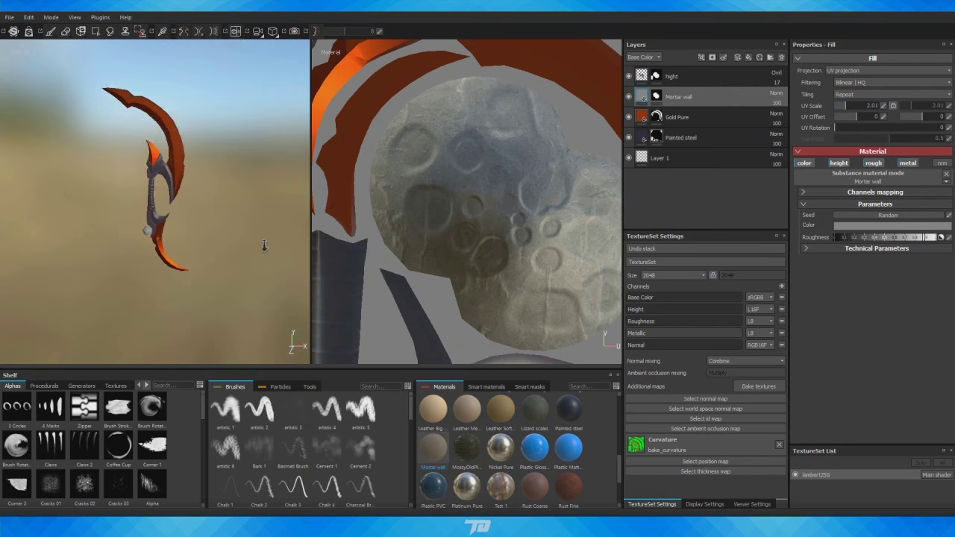
left_click(672, 76)
left_click(95, 30)
Switch between paint and erase brushes, adjust the base colour, and pull back to the whole scythe.
key("1")
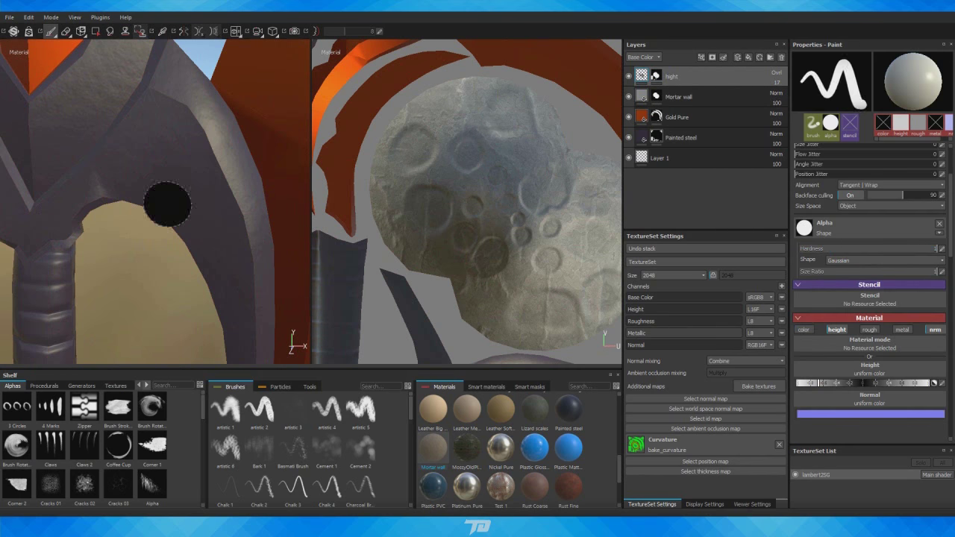
left_click(838, 349)
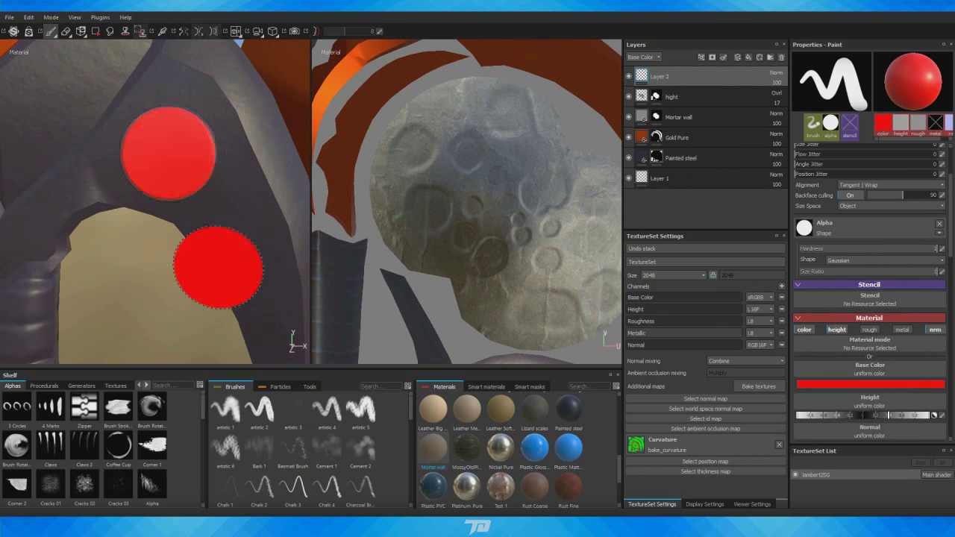
key("2")
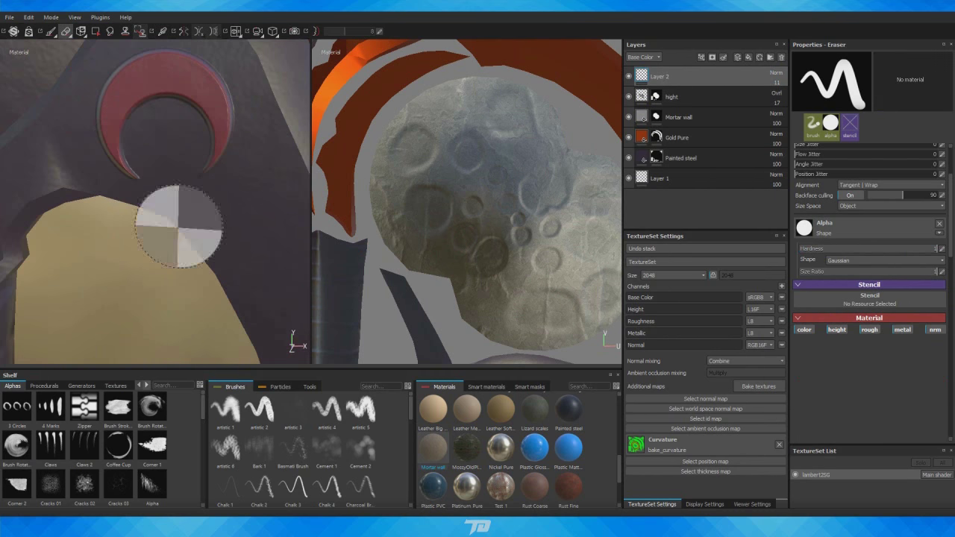
key("1")
scroll(208, 279, "up", 5)
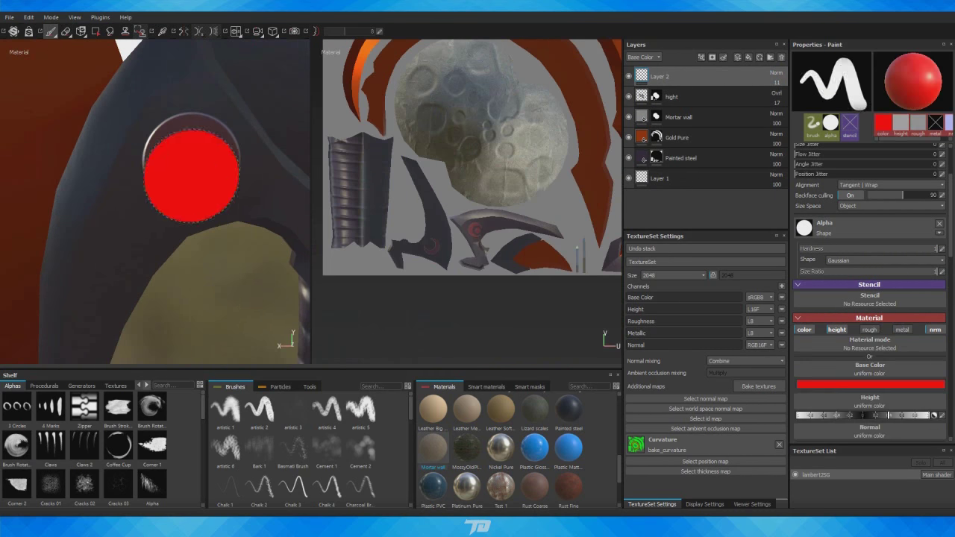
left_click_drag(191, 174, 180, 277, "alt")
Polygon-fill the Gold Pure mask to add orange accents along the blade edges.
left_click(644, 141)
key("4")
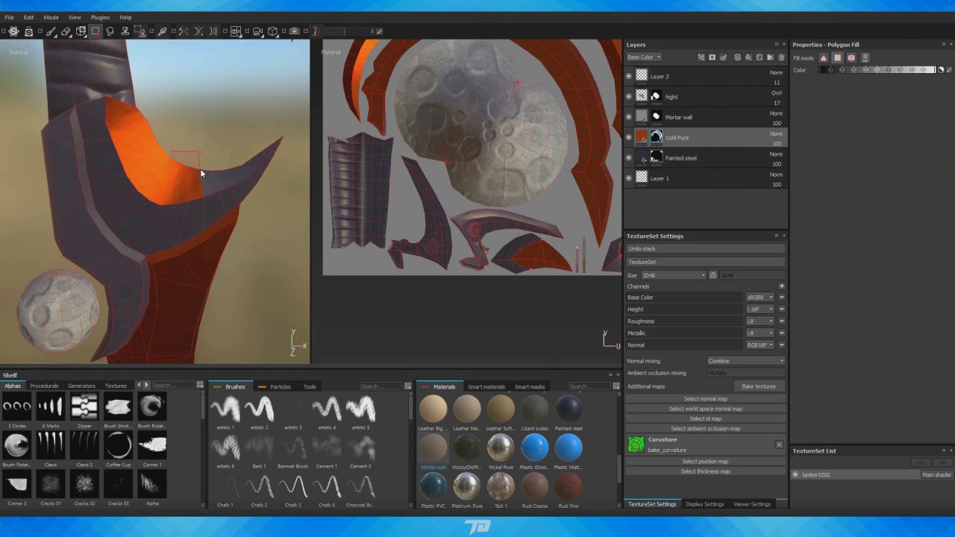
mouse_move(200, 171)
left_mouse_down("alt")
mouse_move(192, 169)
mouse_move(230, 141)
left_mouse_up("alt")
key("1")
key("4")
key("1")
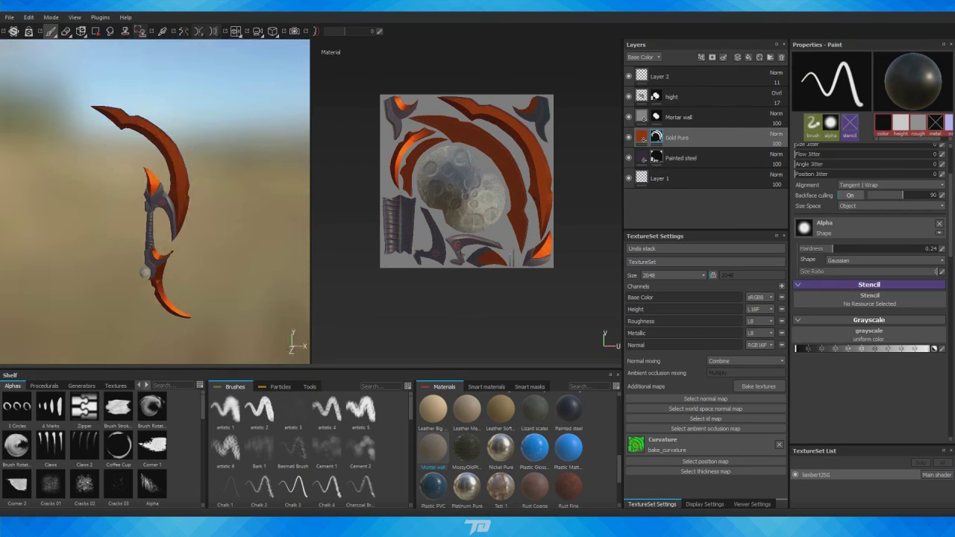
scroll(212, 151, "up", 5)
key("4")
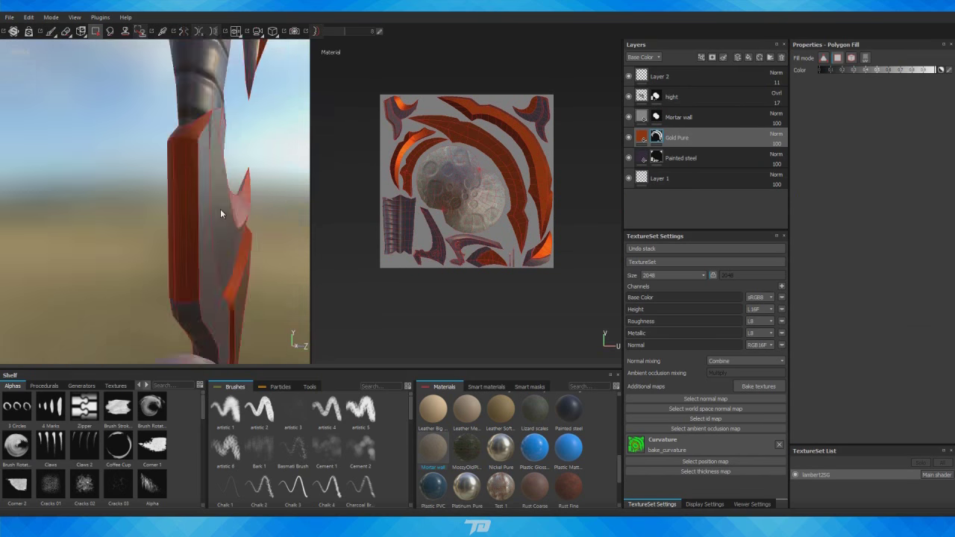
left_click_drag(221, 213, 266, 194, "alt")
Switch to the 3D-only view and orbit and zoom to inspect the whole axe.
key("F2")
mouse_move(366, 164)
left_mouse_down("alt")
mouse_move(353, 207)
mouse_move(265, 206)
mouse_move(264, 219)
mouse_move(333, 239)
mouse_move(304, 270)
mouse_move(279, 152)
mouse_move(372, 144)
left_mouse_up("alt")
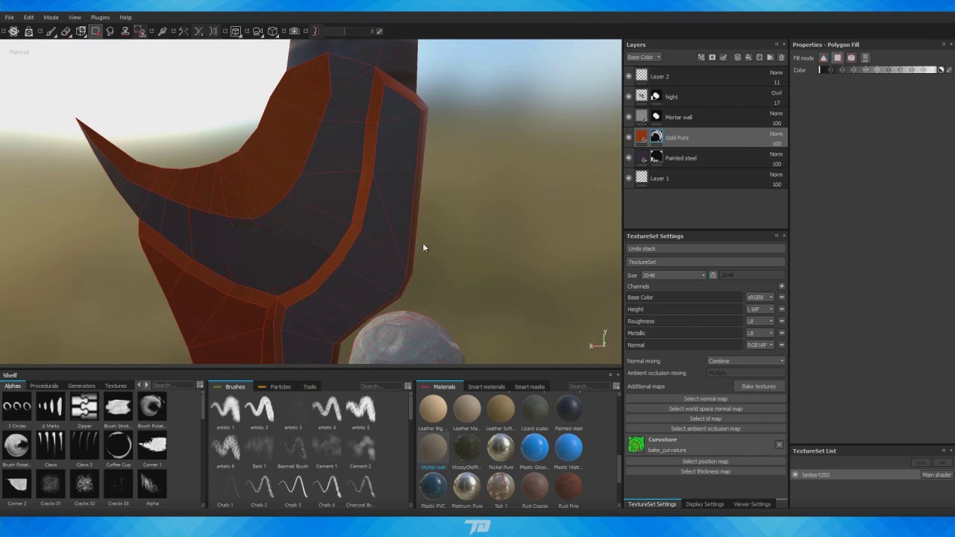
scroll(423, 248, "down", 5)
scroll(279, 195, "up", 5)
scroll(279, 195, "up", 2)
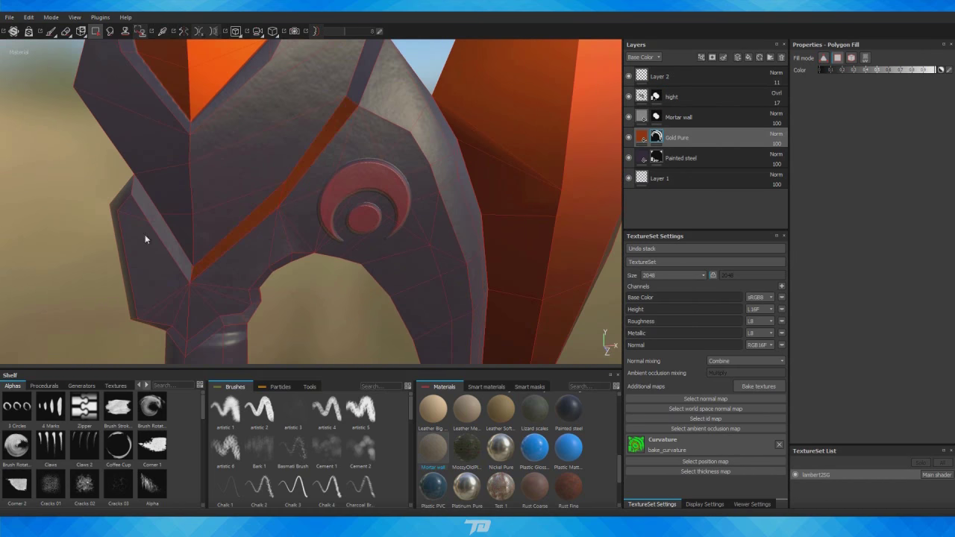
mouse_move(144, 240)
left_mouse_down("alt")
mouse_move(319, 180)
mouse_move(382, 233)
mouse_move(244, 173)
left_mouse_up("alt")
scroll(244, 173, "down", 5)
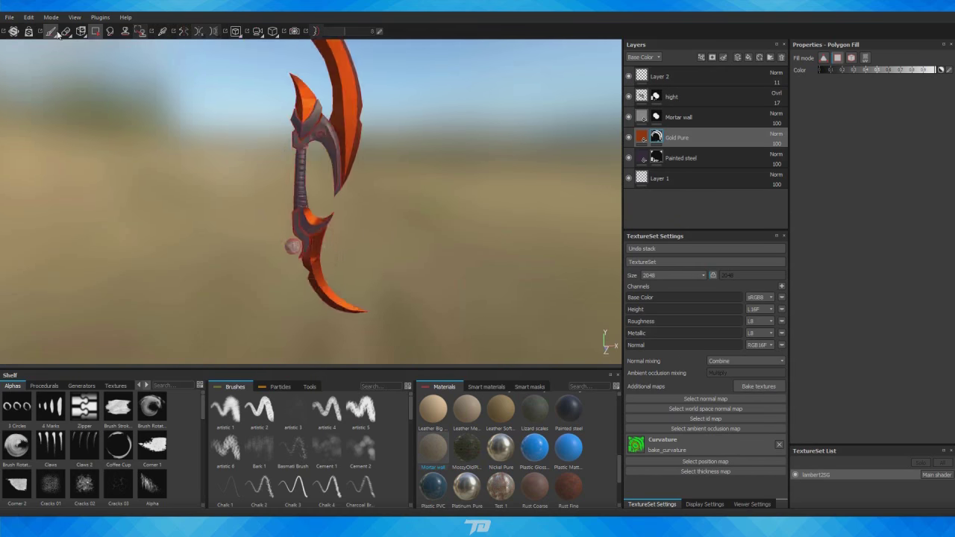
Drop a second Gold Pure material onto the axe as a new fill layer.
left_click(56, 33)
left_click_drag(171, 164, 210, 187, "alt")
left_click_drag(618, 486, 618, 425)
left_click_drag(466, 453, 299, 209)
key("4")
scroll(569, 271, "up", 5)
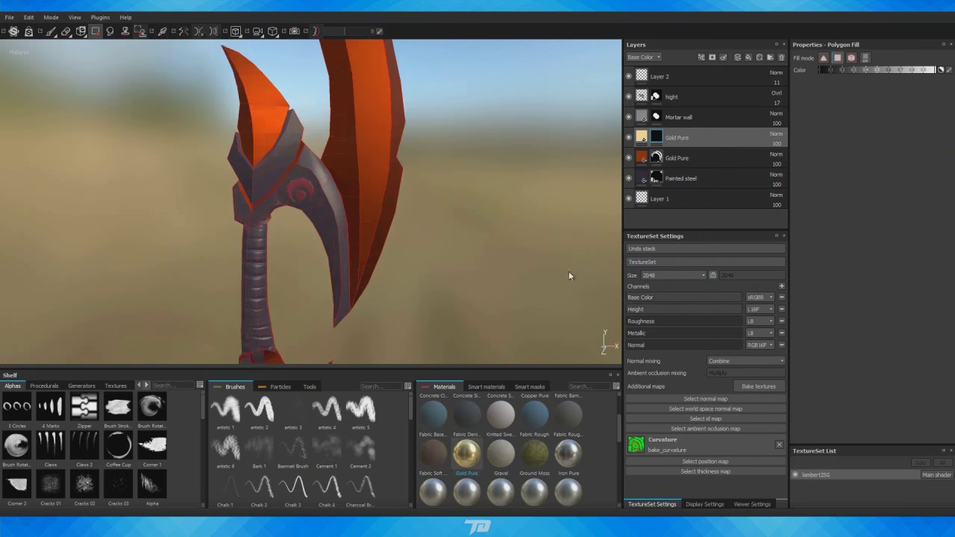
mouse_move(345, 235)
left_mouse_down("alt")
mouse_move(330, 157)
mouse_move(361, 175)
mouse_move(359, 94)
mouse_move(392, 158)
mouse_move(380, 164)
mouse_move(484, 158)
left_mouse_up("alt")
scroll(361, 175, "down", 5)
scroll(357, 197, "up", 5)
scroll(484, 158, "down", 3)
scroll(491, 262, "down", 3)
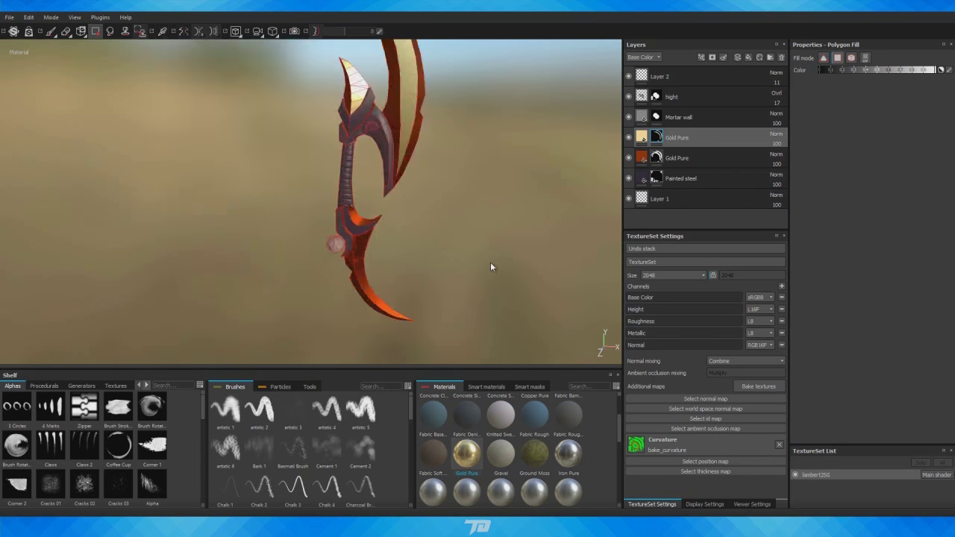
Check the new layer in the split and UV views, then return to the 3D view.
key("F1")
key("F3")
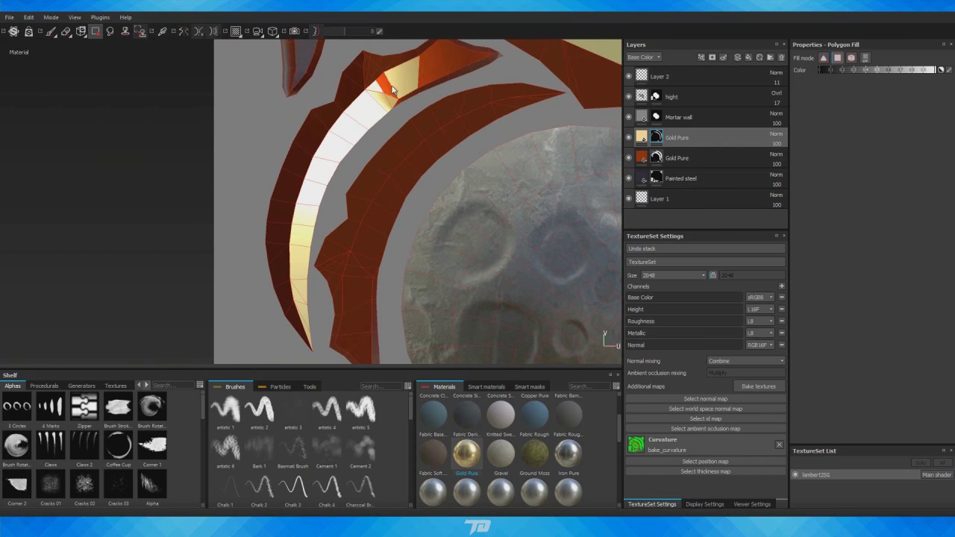
scroll(375, 201, "down", 2)
key("F2")
mouse_move(365, 217)
left_mouse_down("alt")
mouse_move(379, 209)
mouse_move(225, 197)
mouse_move(344, 240)
left_mouse_up("alt")
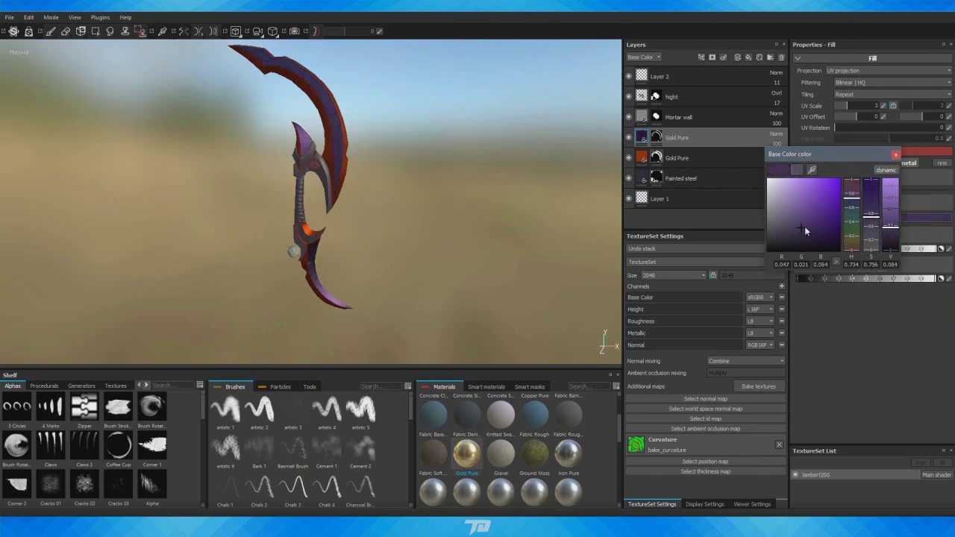
Darken the new Gold Pure layer's base colour almost to black and inspect the blade.
left_click_drag(901, 195, 883, 233)
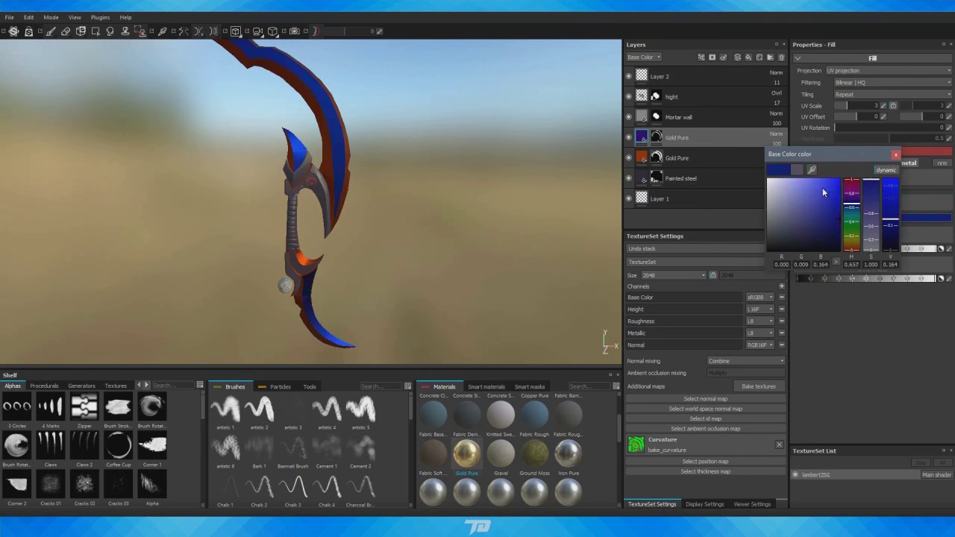
left_click(428, 232)
mouse_move(532, 247)
left_mouse_down("alt")
mouse_move(441, 171)
mouse_move(443, 234)
mouse_move(339, 185)
mouse_move(507, 194)
left_mouse_up("alt")
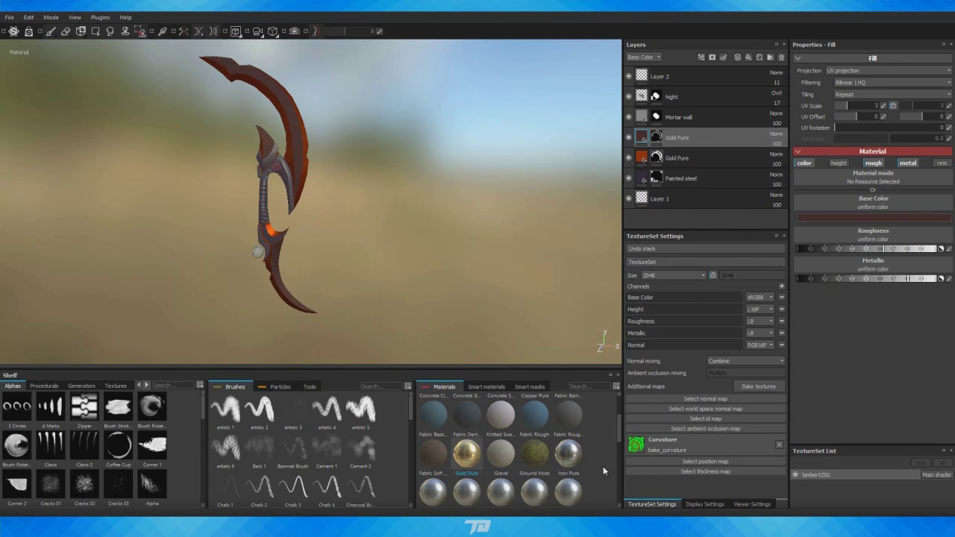
scroll(437, 135, "up", 5)
key("4")
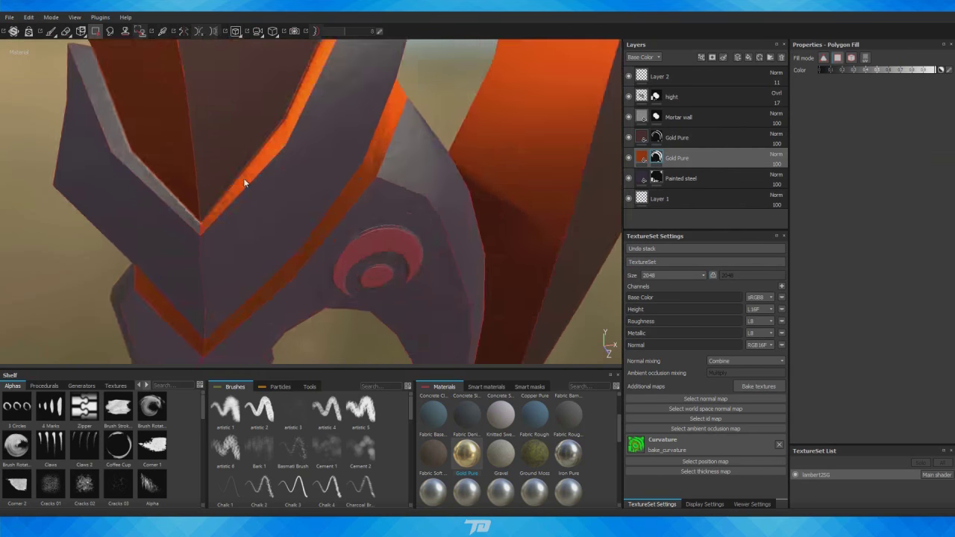
mouse_move(243, 178)
left_mouse_down("alt")
mouse_move(133, 124)
mouse_move(412, 198)
mouse_move(424, 240)
left_mouse_up("alt")
key("1")
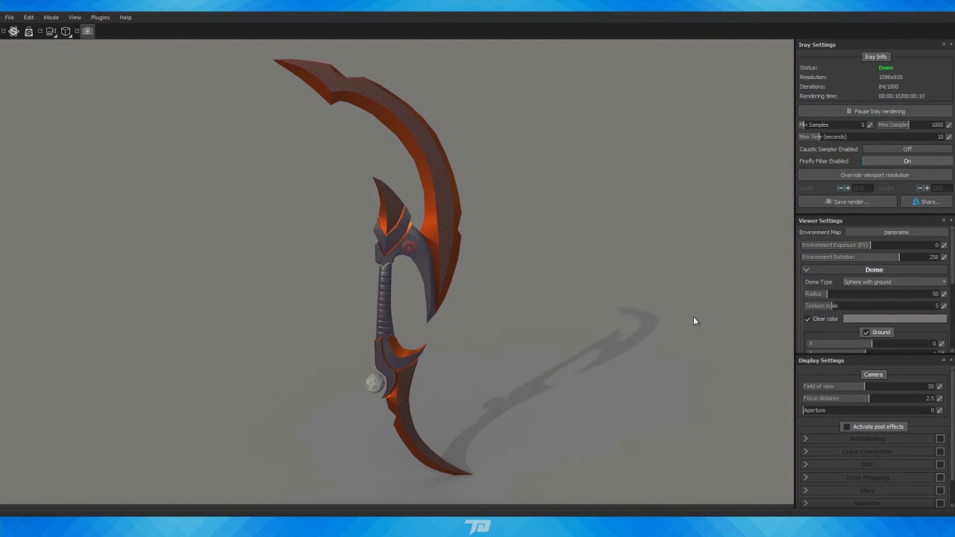
key("F10")
Drop the Leather bag material onto the axe as a new layer covering the handle.
scroll(610, 428, "down", 5)
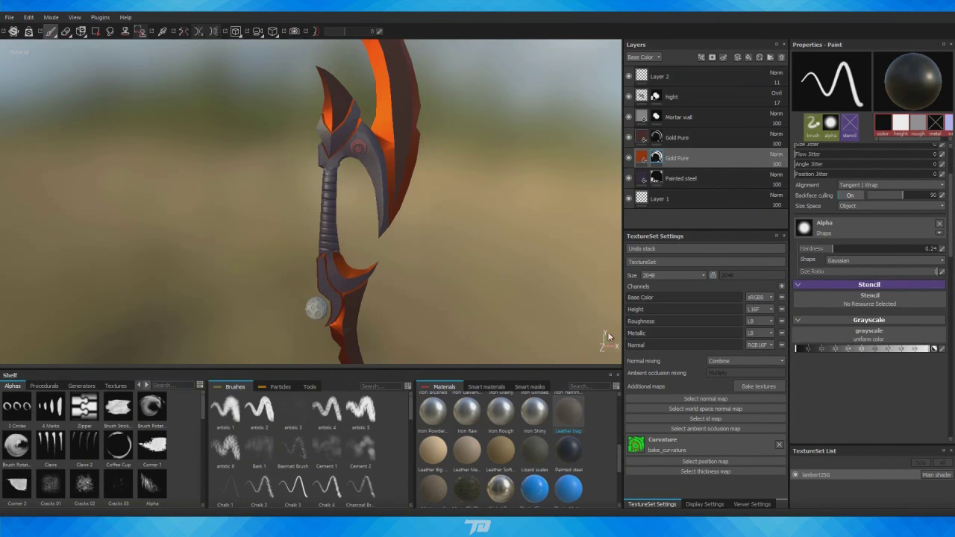
left_click_drag(568, 410, 394, 279)
mouse_move(394, 279)
right_mouse_down("alt")
mouse_move(260, 185)
mouse_move(283, 338)
right_mouse_up("alt")
left_click_drag(284, 338, 519, 239, "alt")
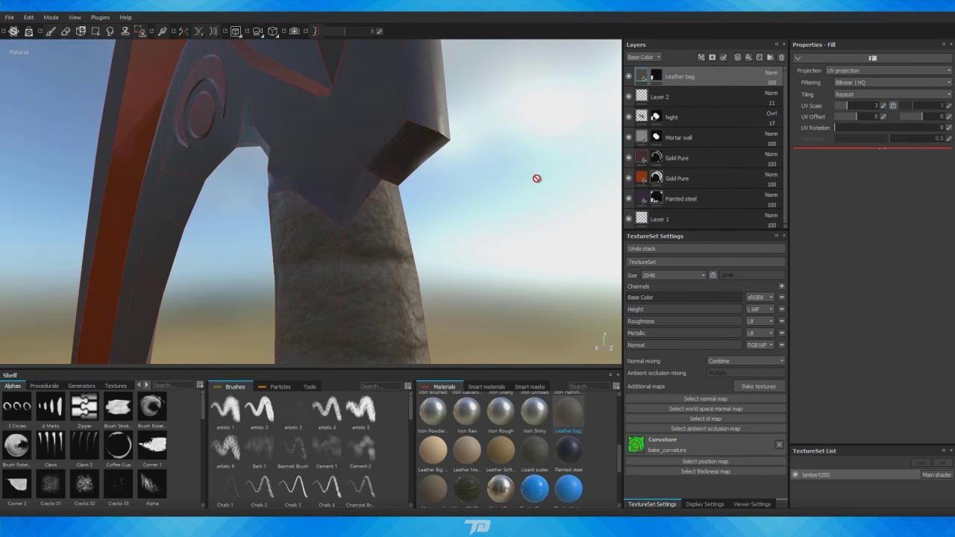
left_click_drag(536, 178, 894, 232, "alt")
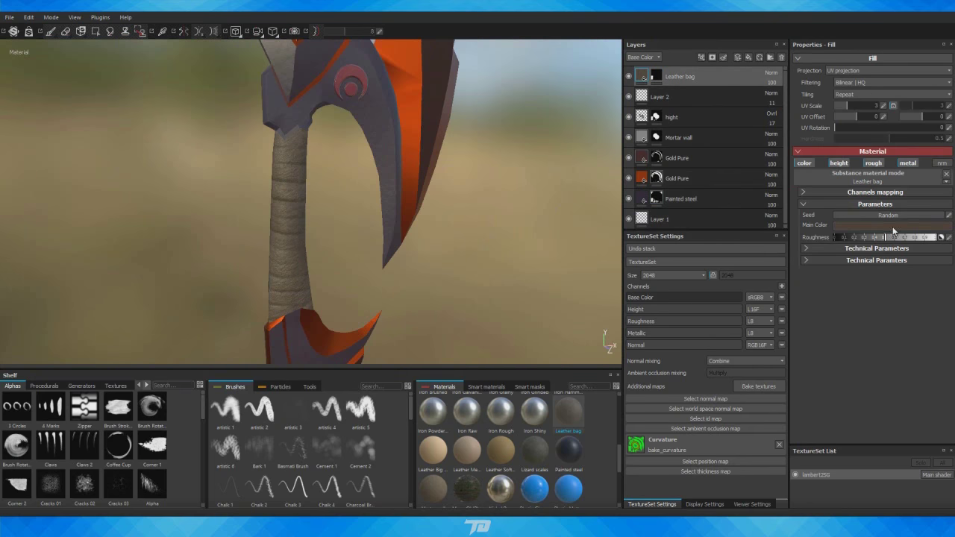
left_click_drag(463, 224, 416, 213, "alt")
left_click(656, 178)
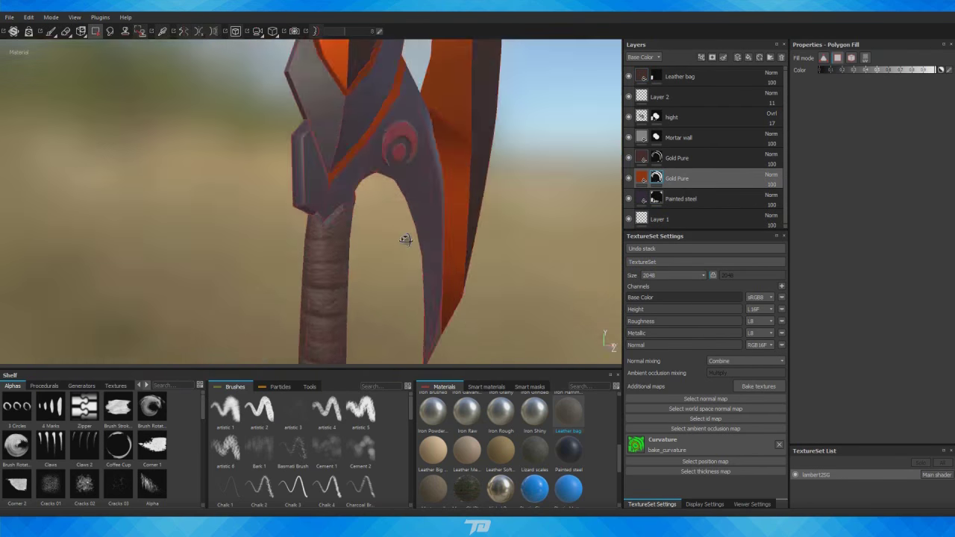
right_click_drag(405, 239, 360, 202, "alt")
mouse_move(360, 202)
left_mouse_down("alt")
mouse_move(333, 184)
mouse_move(486, 182)
mouse_move(346, 220)
mouse_move(448, 174)
mouse_move(479, 231)
mouse_move(291, 136)
mouse_move(298, 181)
mouse_move(187, 112)
left_mouse_up("alt")
Mask the trial Rust Fine layer and pick the liquid stream particle brush.
left_click(51, 31)
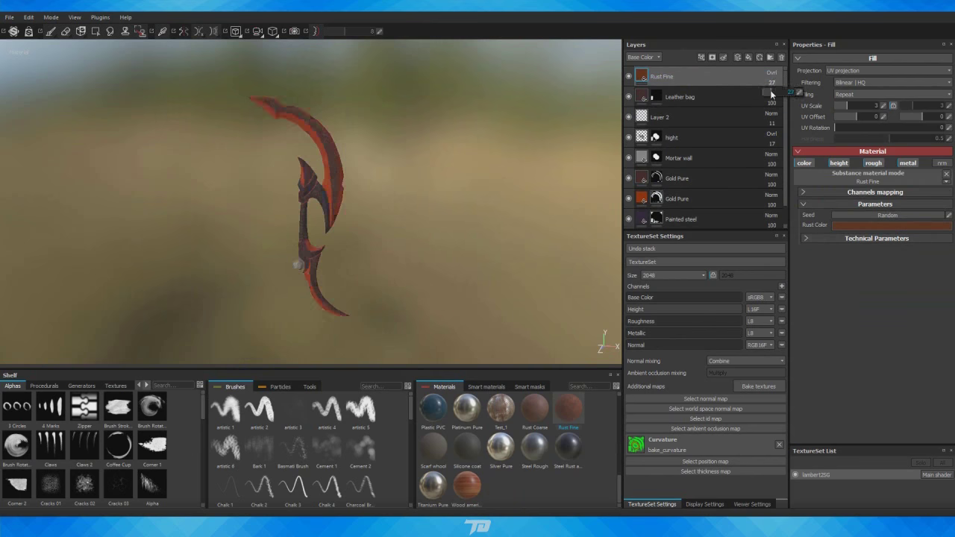
left_click(732, 104)
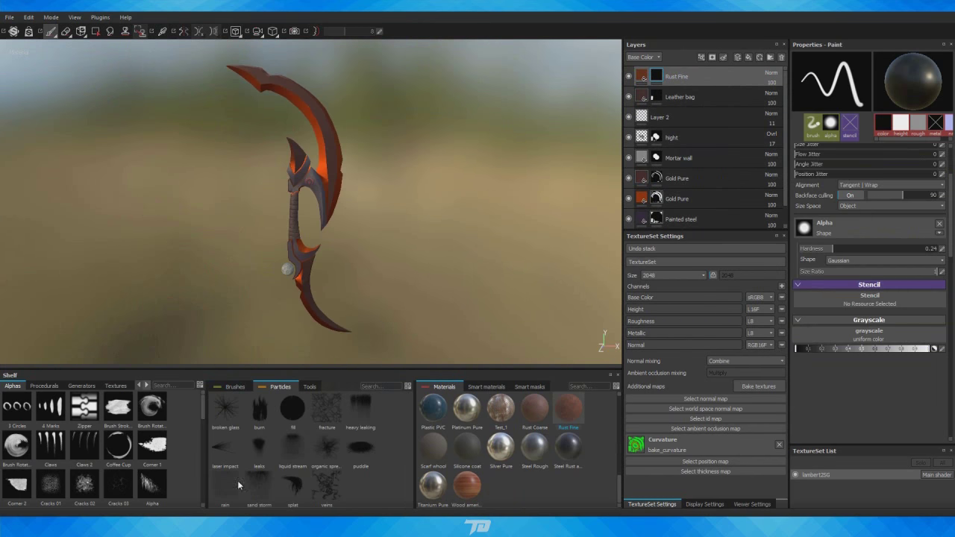
left_click(292, 448)
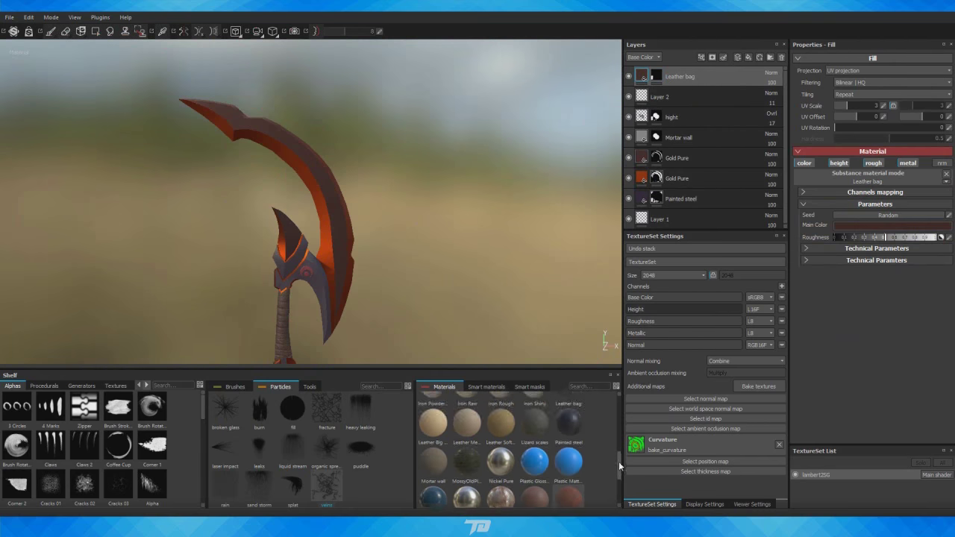
scroll(619, 461, "down", 2)
key("1")
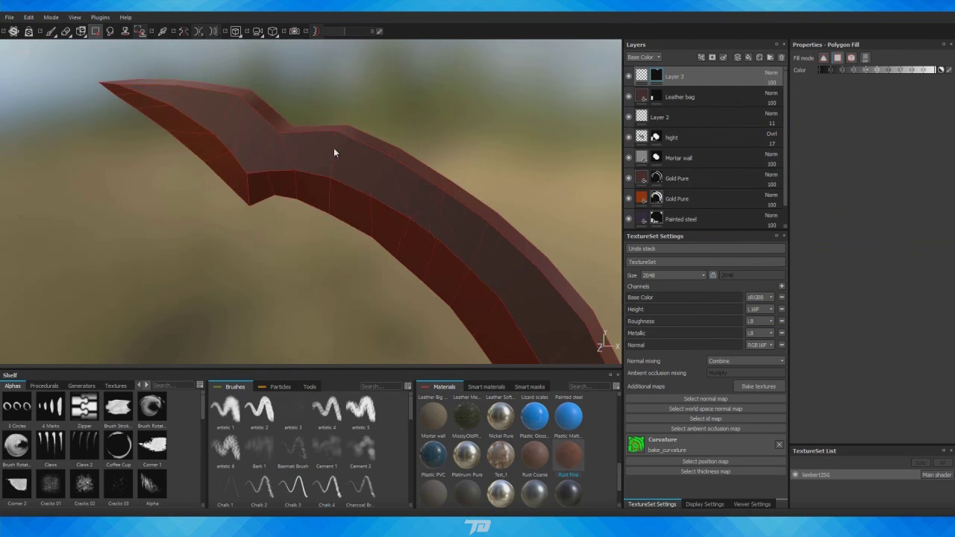
Paint a fine cracked height pattern across the red blades on Layer 3, then add a bitmap mask.
left_click_drag(334, 149, 410, 161, "alt")
left_click_drag(389, 328, 229, 109, "alt")
key("1")
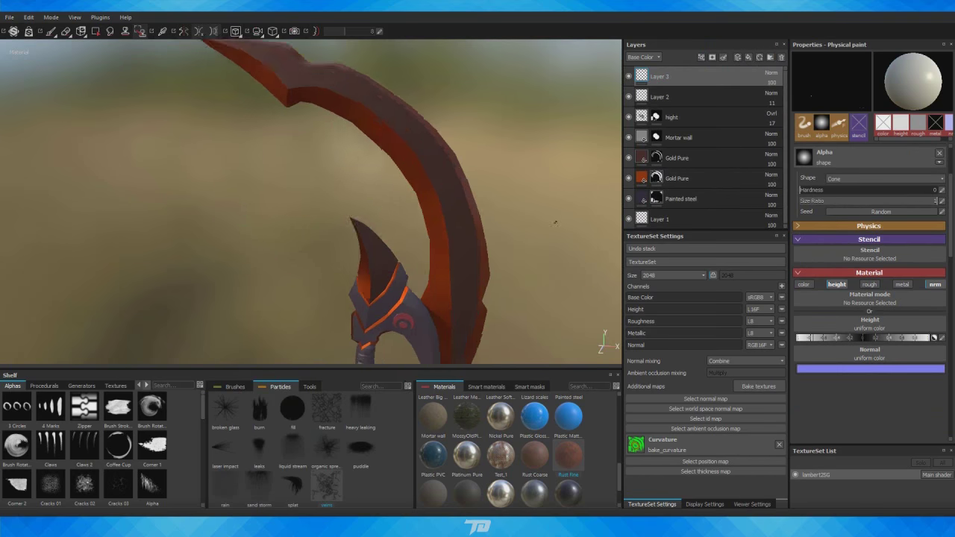
left_click_drag(418, 224, 465, 222, "alt")
mouse_move(252, 149)
left_mouse_down("alt")
mouse_move(299, 149)
mouse_move(231, 239)
left_mouse_up("alt")
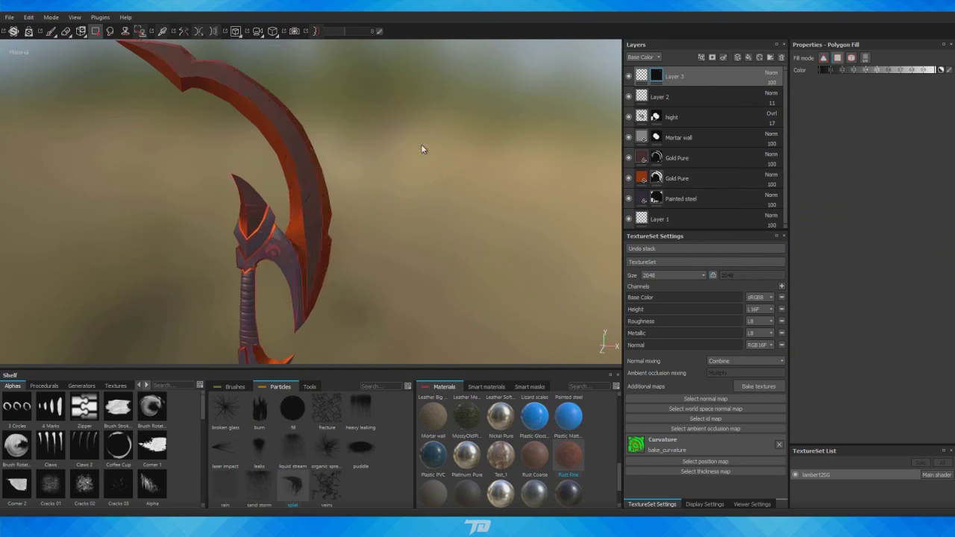
mouse_move(422, 149)
left_mouse_down("alt")
mouse_move(342, 141)
mouse_move(343, 180)
left_mouse_up("alt")
mouse_move(352, 260)
left_mouse_down("alt")
mouse_move(405, 206)
mouse_move(305, 226)
mouse_move(527, 229)
left_mouse_up("alt")
key("1")
key("f")
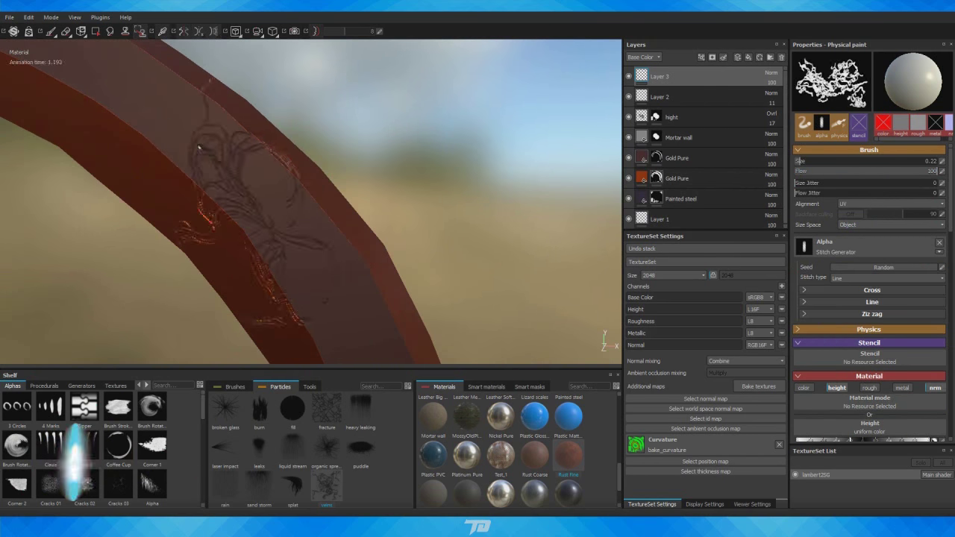
left_click(905, 298)
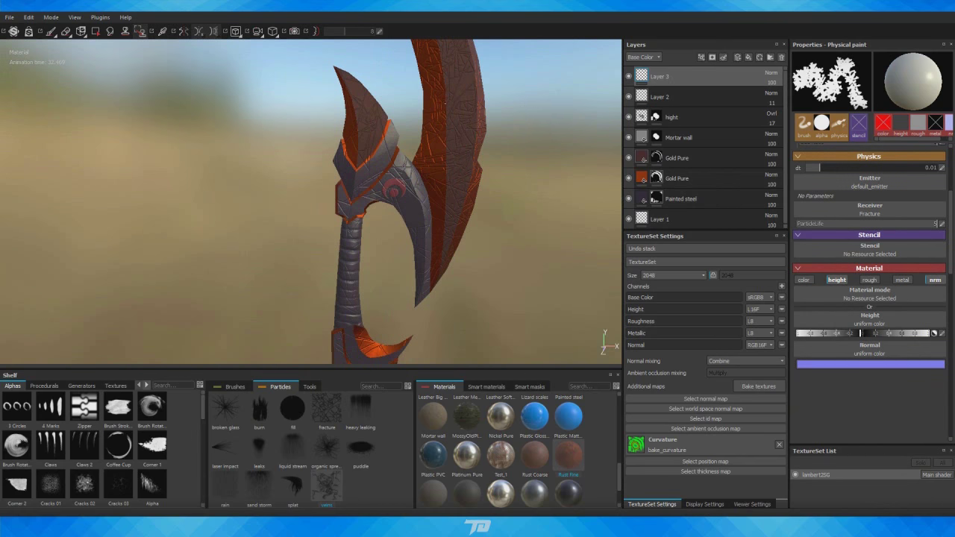
left_click(735, 109)
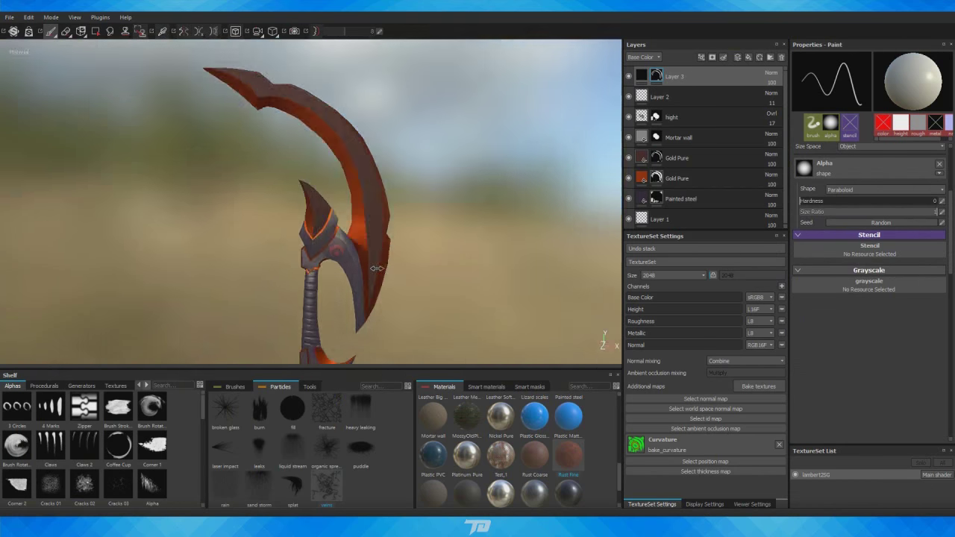
key("4")
left_click_drag(264, 72, 312, 193, "alt")
mouse_move(312, 192)
right_mouse_down("alt")
mouse_move(408, 287)
mouse_move(352, 149)
mouse_move(326, 110)
right_mouse_up("alt")
key("F3")
scroll(543, 222, "up", 3)
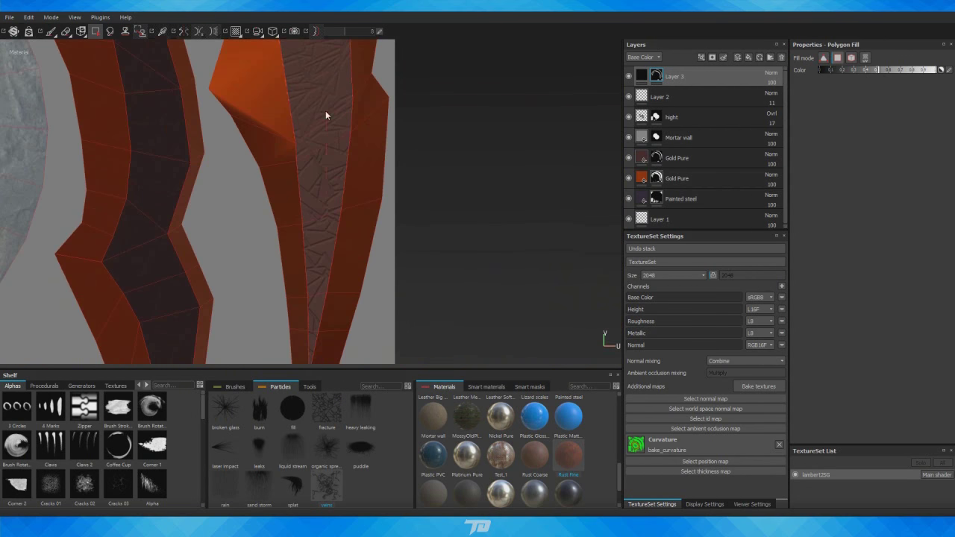
mouse_move(325, 111)
middle_mouse_down("alt")
mouse_move(264, 175)
mouse_move(316, 229)
mouse_move(241, 182)
mouse_move(262, 160)
mouse_move(238, 264)
mouse_move(363, 262)
middle_mouse_up("alt")
scroll(406, 235, "down", 2)
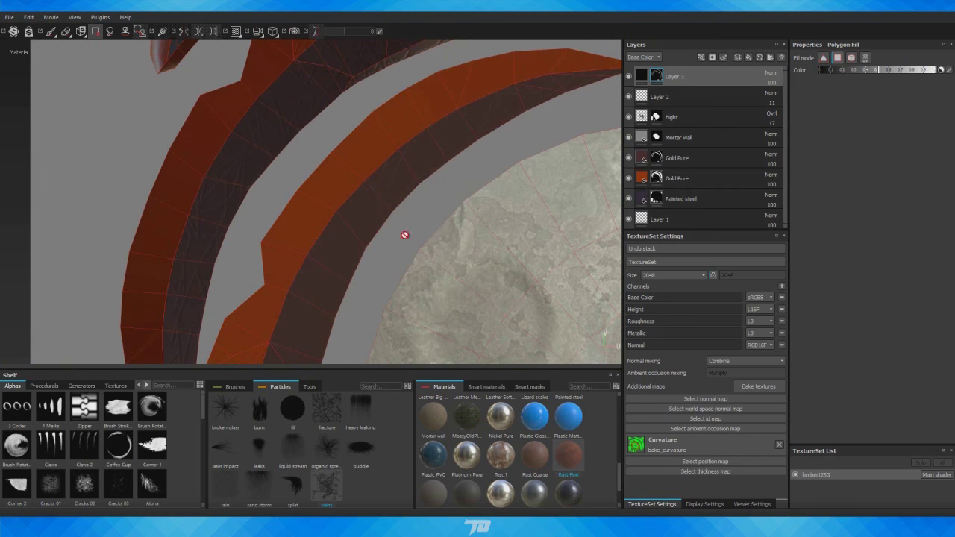
scroll(331, 191, "down", 2)
scroll(492, 198, "down", 2)
scroll(491, 199, "up", 3)
middle_click_drag(491, 198, 348, 198, "alt")
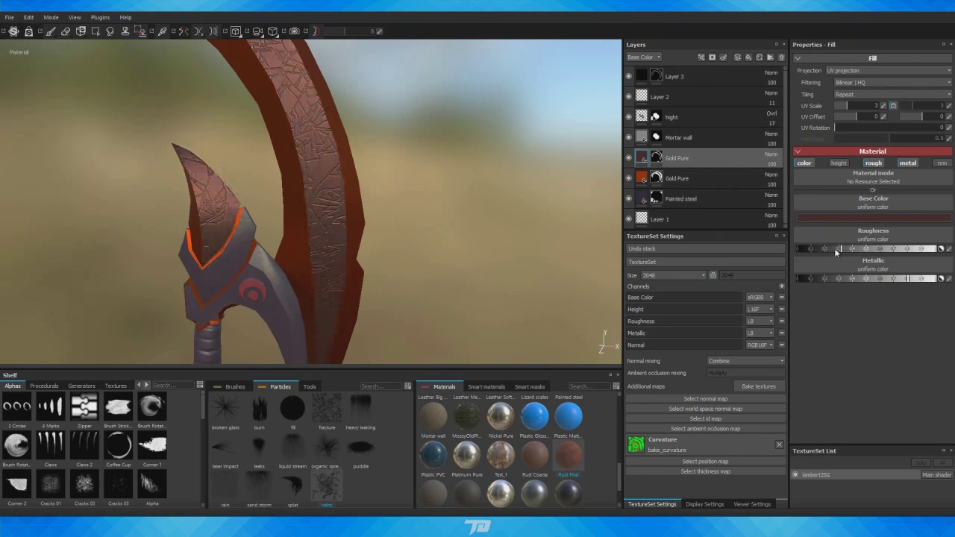
scroll(428, 228, "down", 5)
scroll(357, 226, "up", 3)
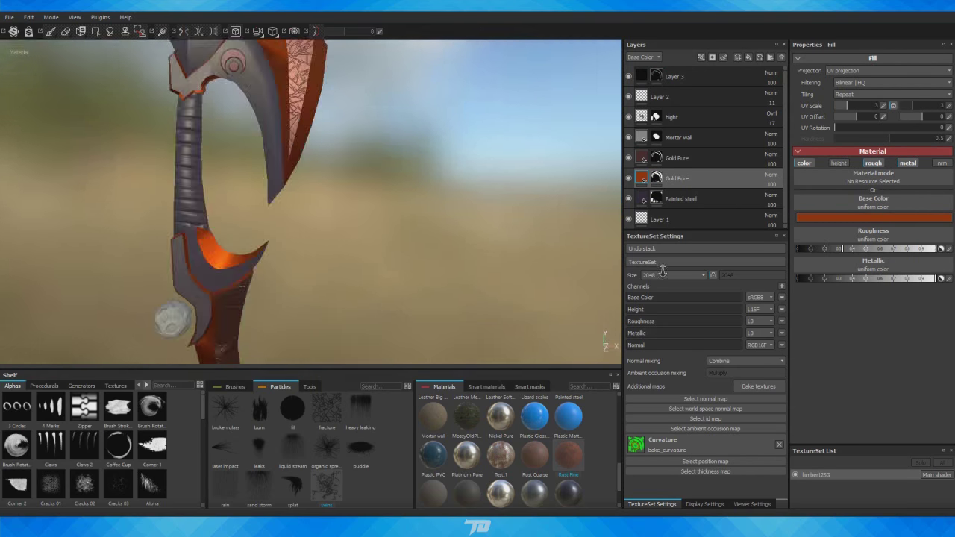
scroll(357, 226, "up", 3)
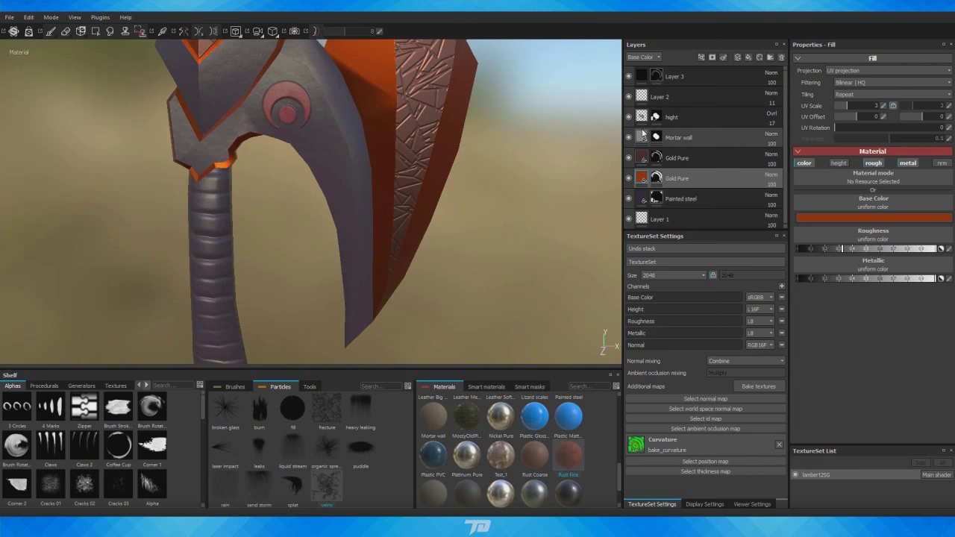
On Layer 2, dab small red rivet dots onto the blade's grey guard plate.
left_click(660, 96)
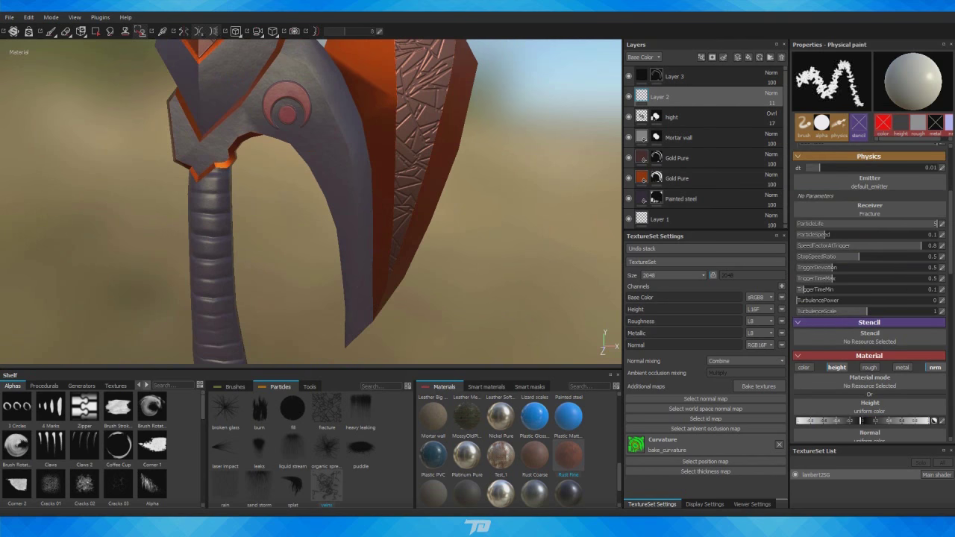
key("1")
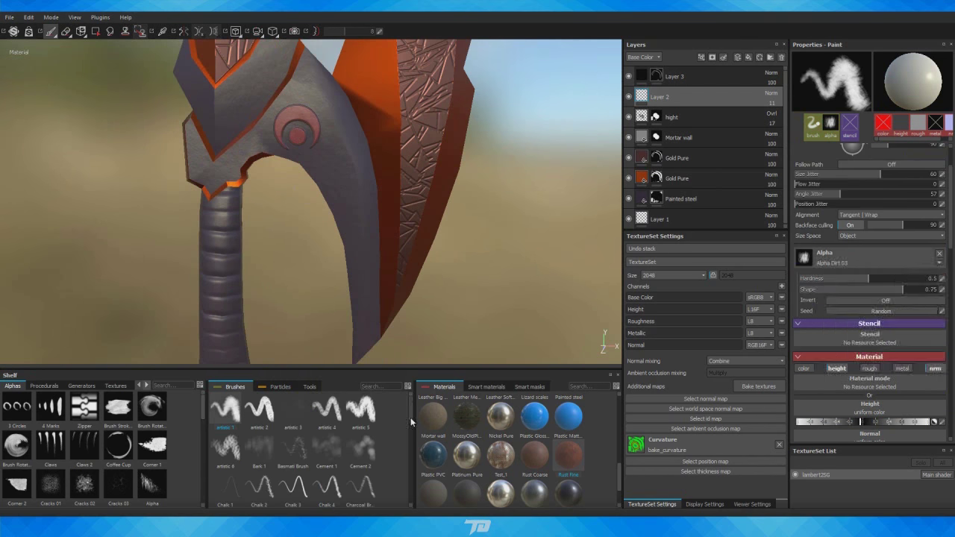
left_click_drag(448, 224, 344, 223, "alt")
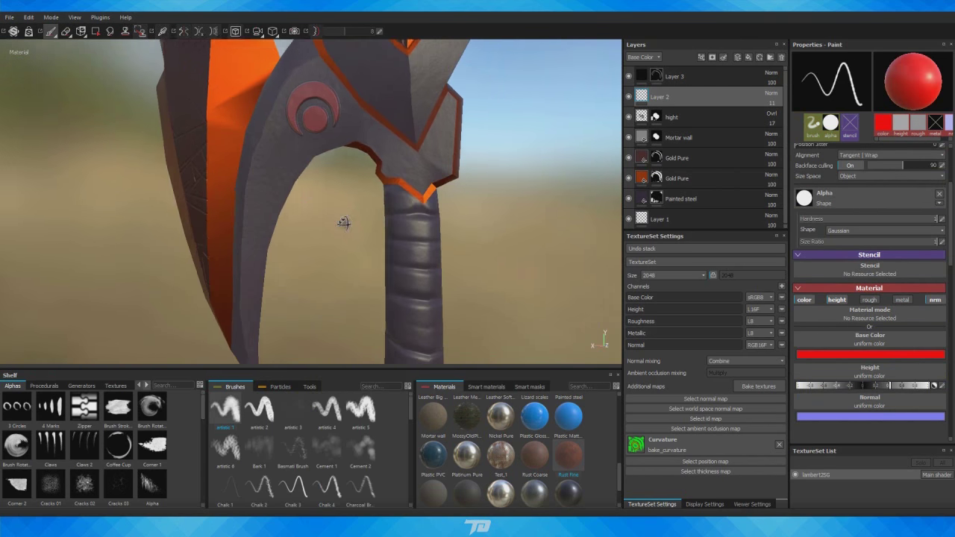
mouse_move(468, 209)
left_mouse_down("alt")
mouse_move(308, 181)
mouse_move(405, 231)
left_mouse_up("alt")
key("F3")
key("F1")
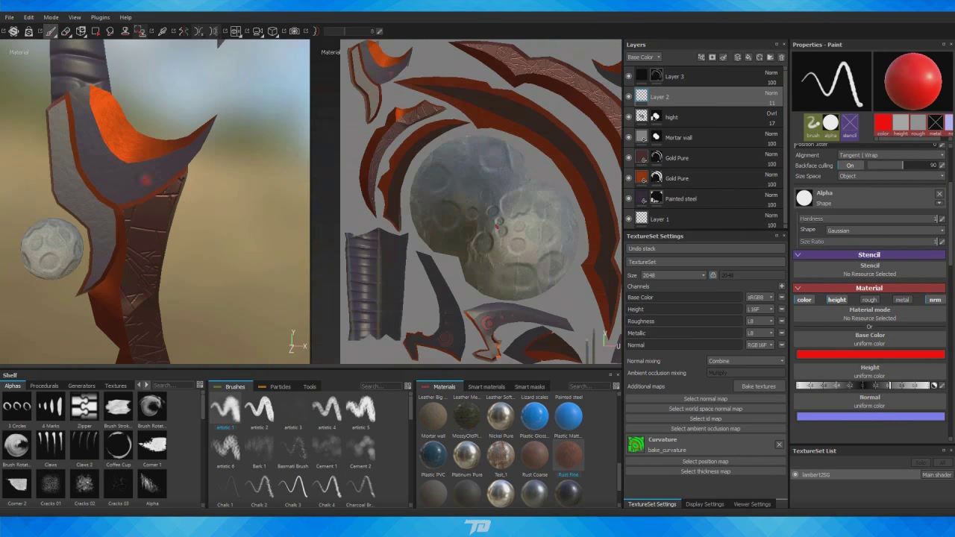
scroll(514, 209, "up", 3)
left_click_drag(514, 209, 432, 215, "alt")
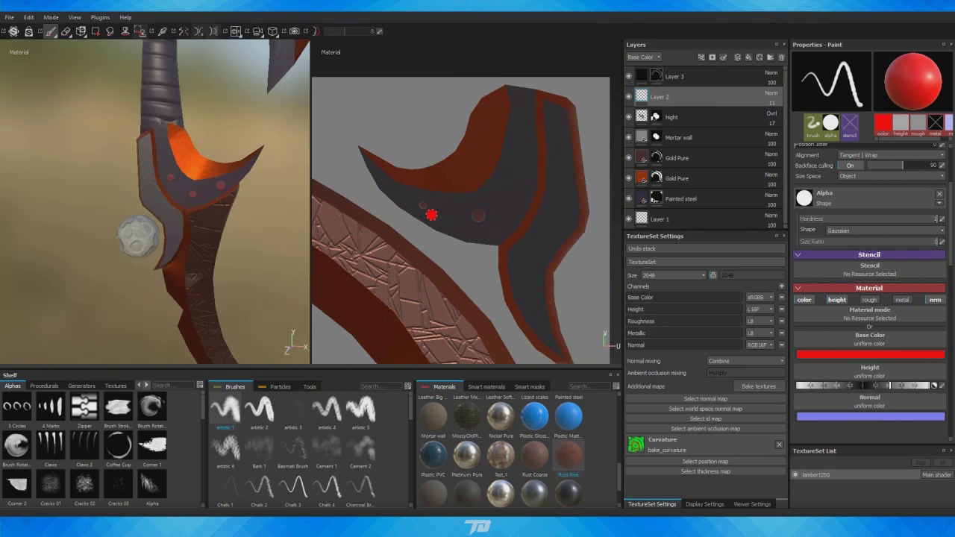
key("F2")
left_click_drag(375, 181, 610, 135, "alt")
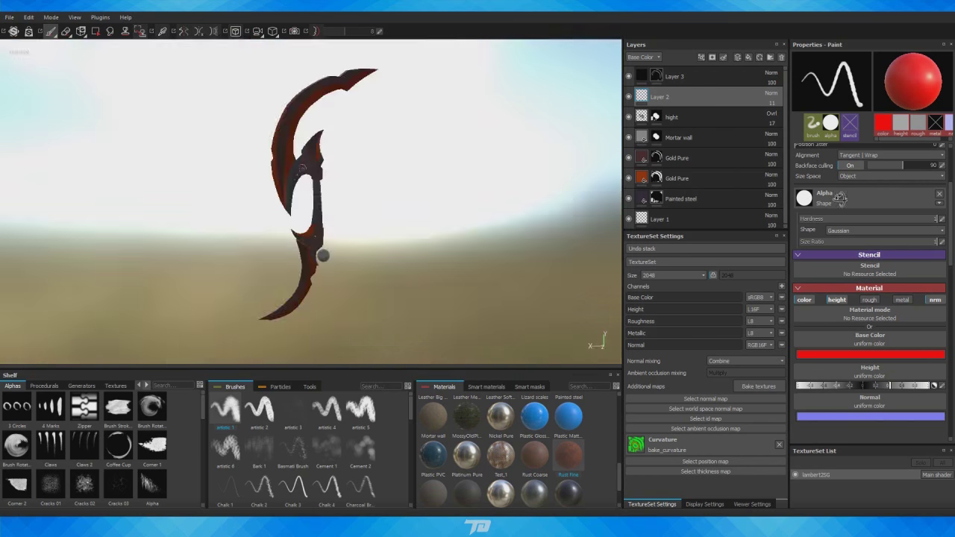
key("f")
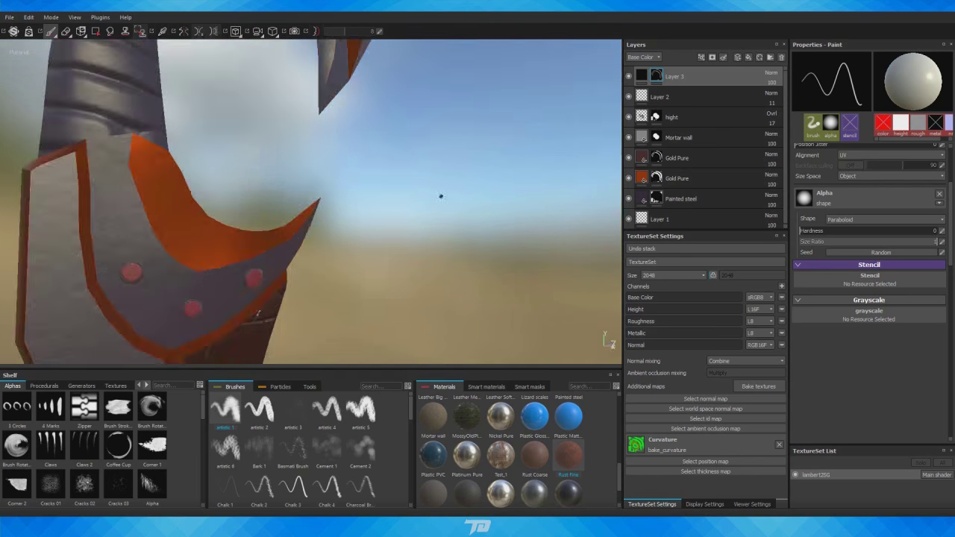
Add a Leather bag fill layer tiled at UV scale 4.13 and import it to the shelf.
left_click(95, 32)
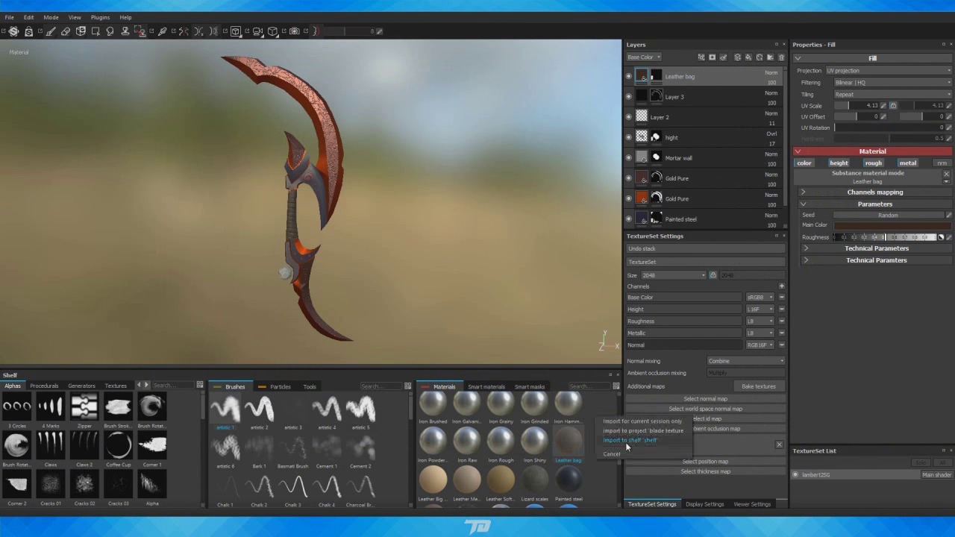
left_click(627, 442)
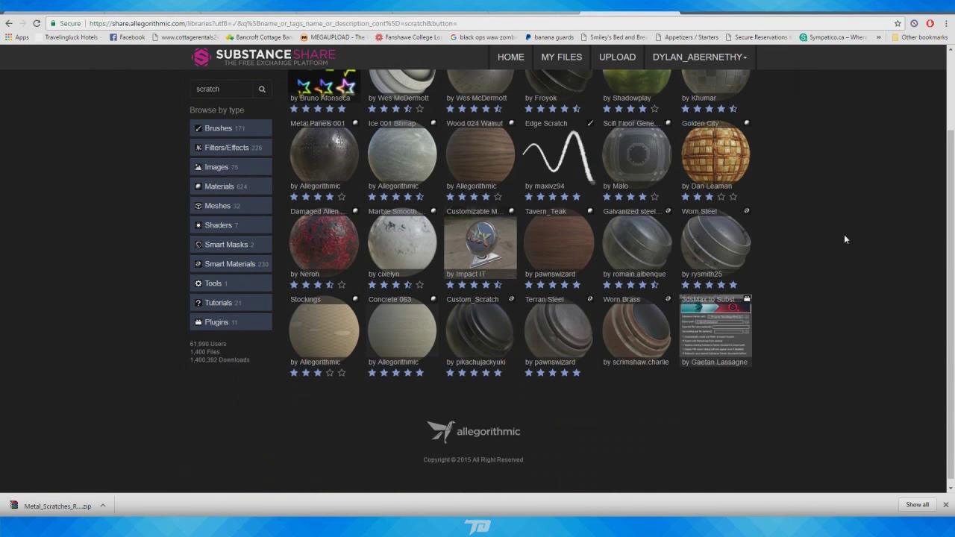
Open the Worn Steel item page from the 'scratch' search results.
left_click(715, 344)
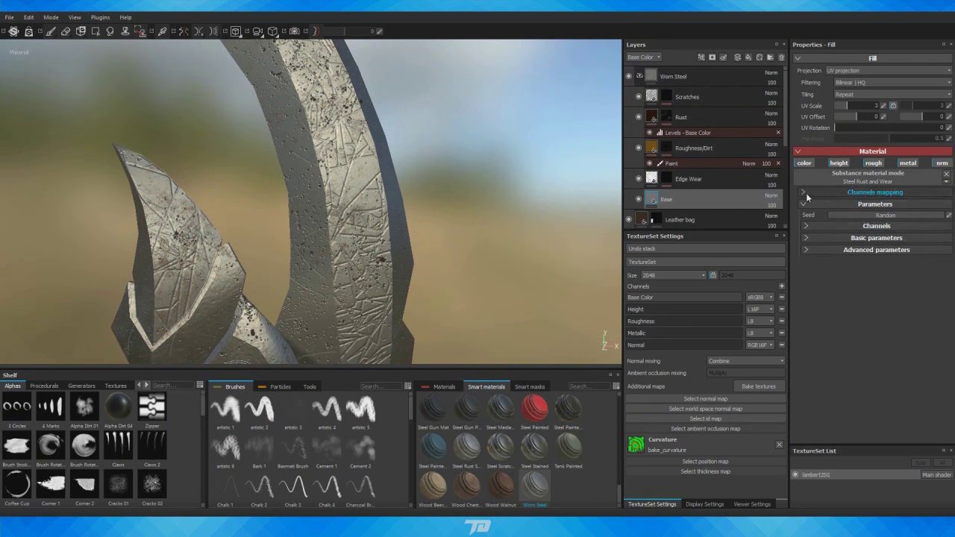
Tint the Worn Steel metal colour red and select its Rust sub-layer.
left_click(832, 262)
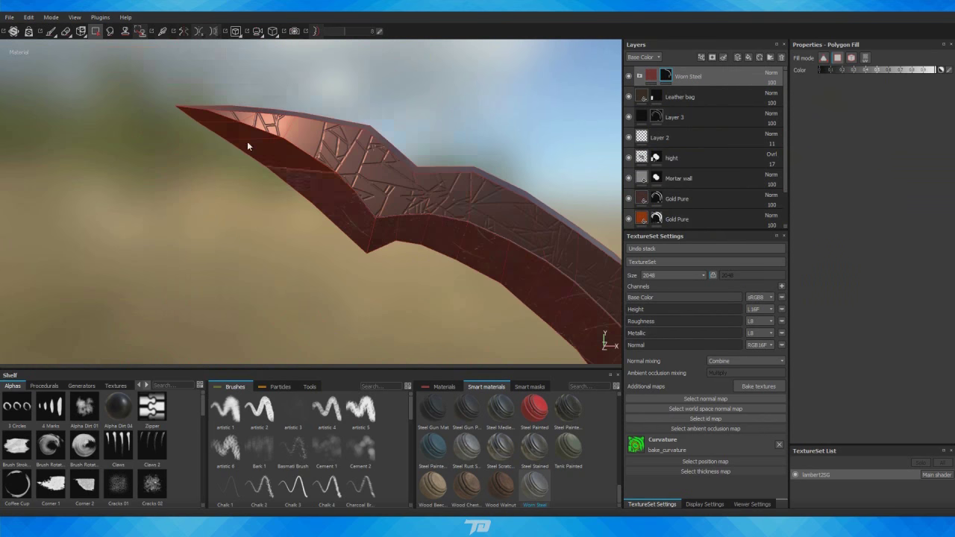
mouse_move(247, 146)
left_mouse_down("alt")
mouse_move(356, 103)
mouse_move(410, 206)
mouse_move(384, 88)
left_mouse_up("alt")
mouse_move(261, 263)
left_mouse_down("alt")
mouse_move(438, 226)
mouse_move(418, 122)
mouse_move(437, 241)
mouse_move(339, 211)
mouse_move(411, 249)
mouse_move(421, 266)
mouse_move(524, 244)
mouse_move(256, 157)
mouse_move(478, 275)
left_mouse_up("alt")
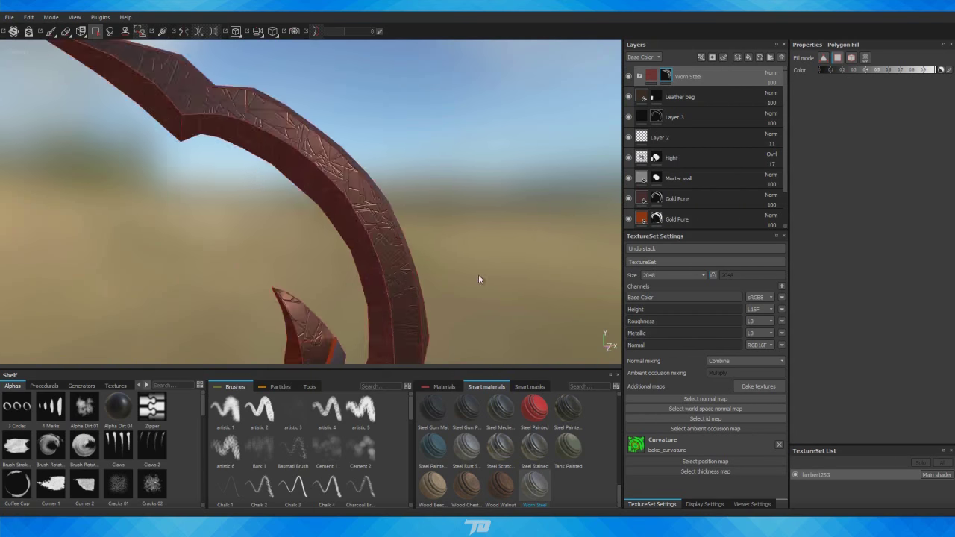
key("1")
left_click(771, 76)
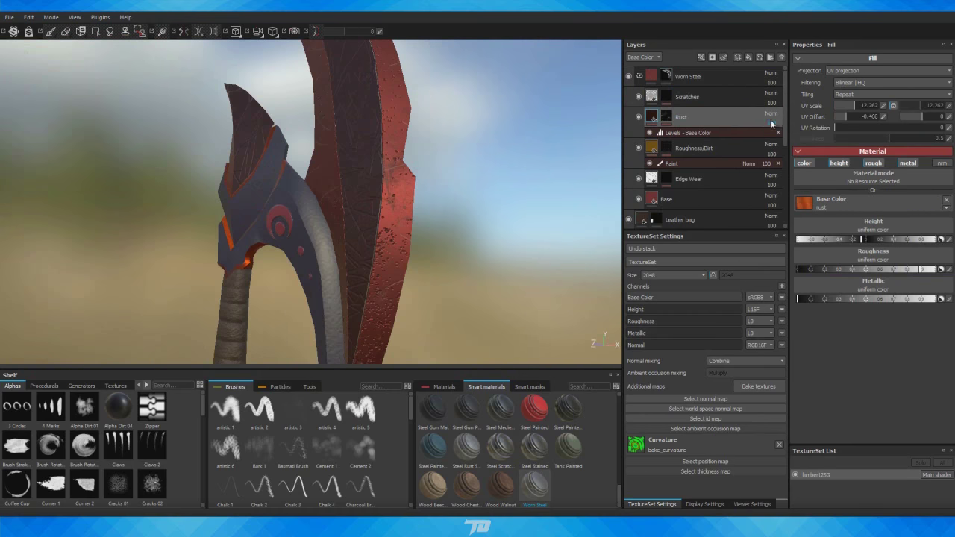
Set Rust to 8 and Scratches to 48 opacity, and give Edge Wear a colour-selection mask.
key("m")
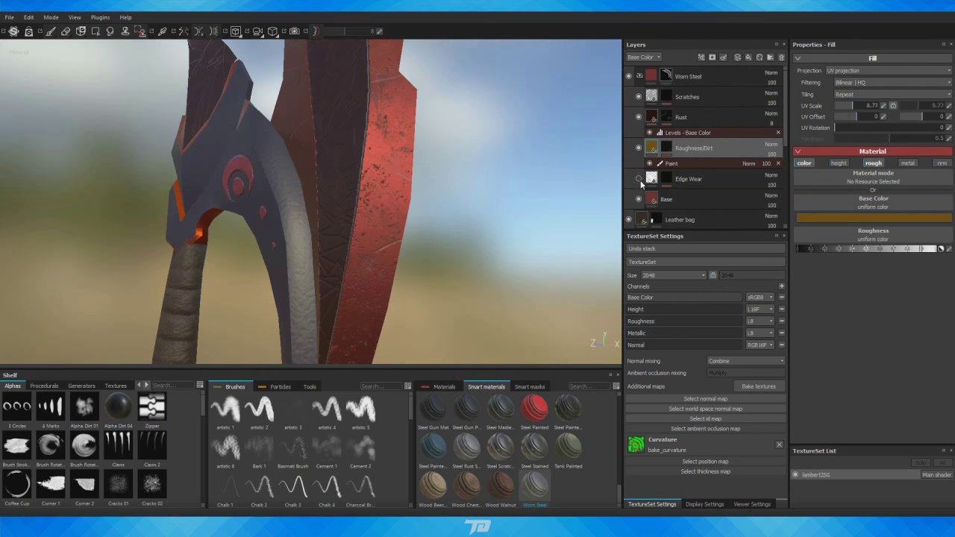
left_click(641, 184)
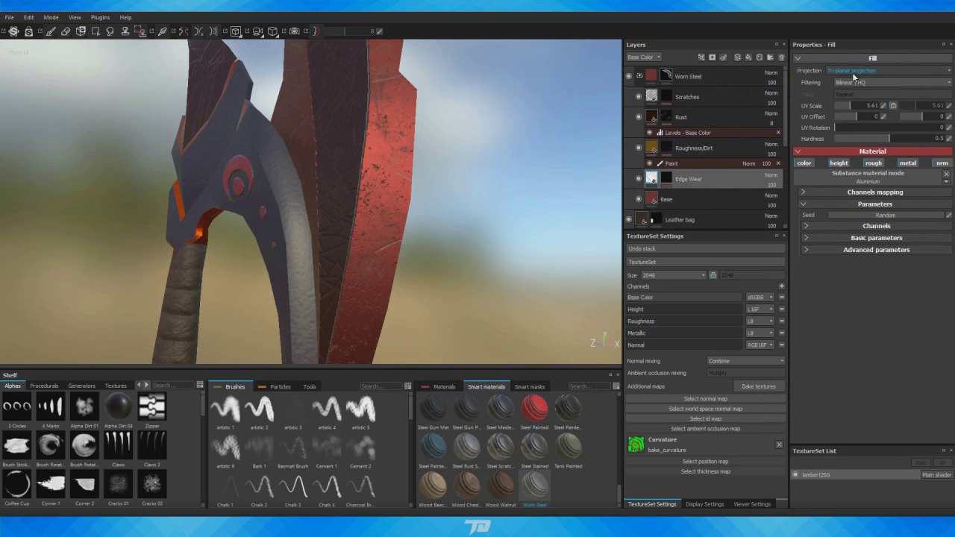
left_click(743, 219)
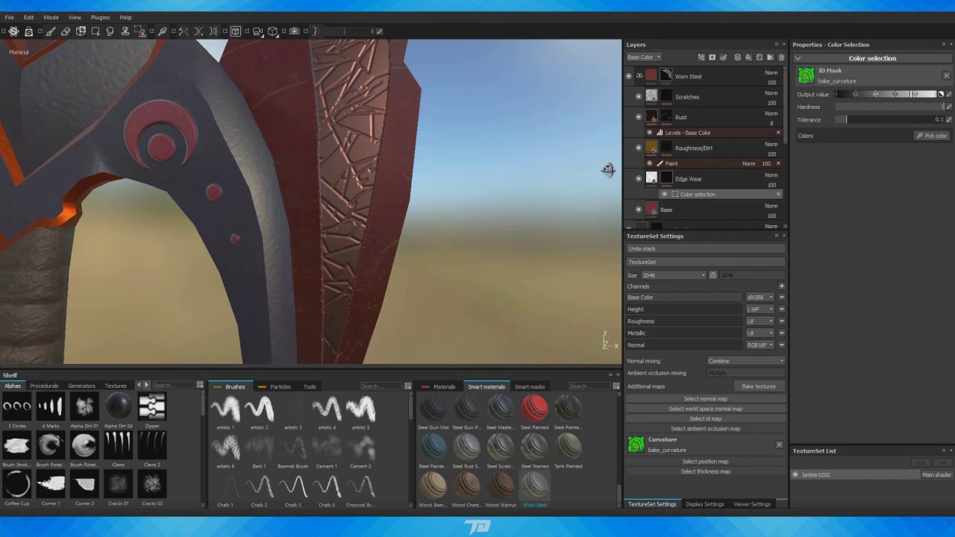
left_click(687, 76)
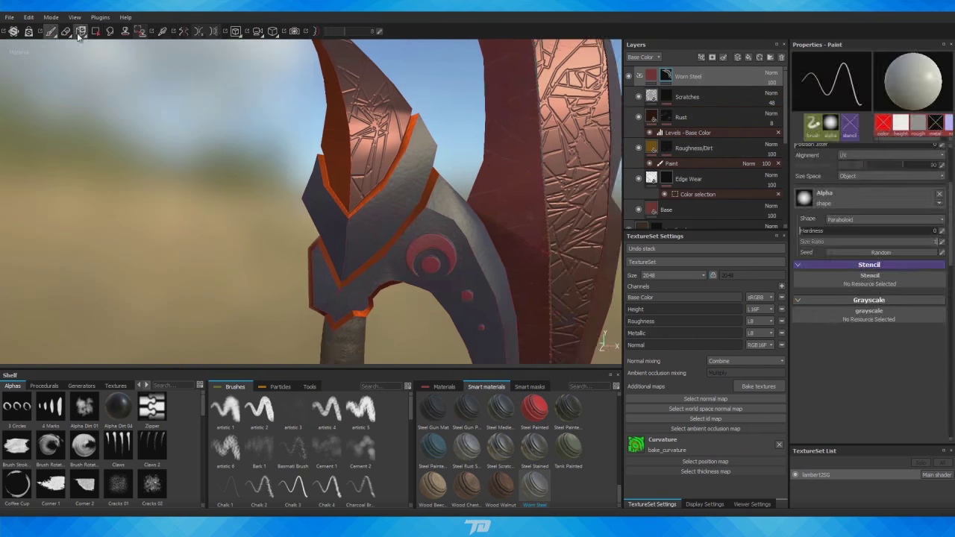
key("4")
mouse_move(277, 252)
left_mouse_down("alt")
mouse_move(343, 246)
mouse_move(302, 138)
left_mouse_up("alt")
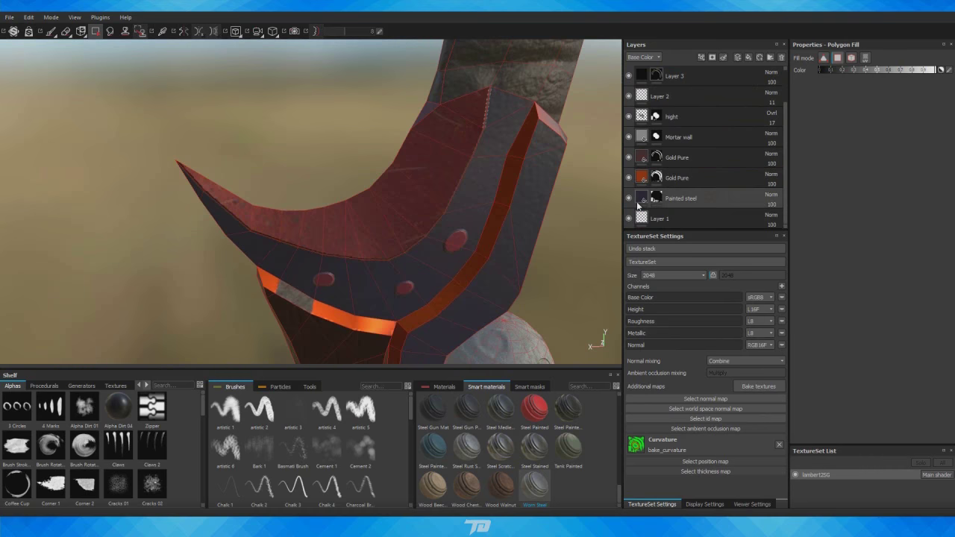
Fill the remaining guard and blade-edge faces into the Worn Steel mask.
left_click(639, 205)
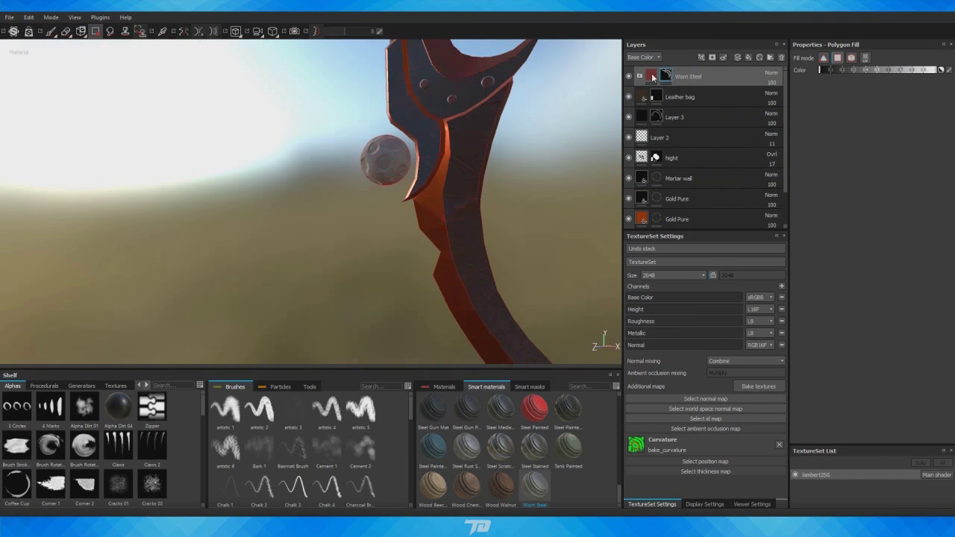
scroll(351, 147, "down", 5)
scroll(252, 131, "up", 5)
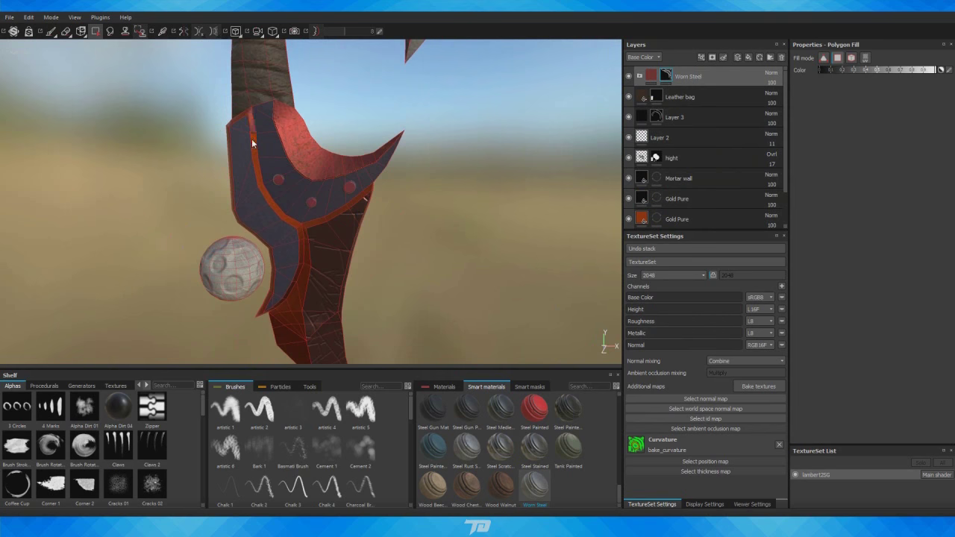
mouse_move(252, 139)
left_mouse_down("alt")
mouse_move(359, 245)
mouse_move(284, 171)
mouse_move(397, 201)
mouse_move(485, 169)
mouse_move(411, 183)
mouse_move(510, 218)
mouse_move(386, 234)
mouse_move(350, 252)
mouse_move(341, 288)
mouse_move(419, 111)
mouse_move(418, 276)
mouse_move(433, 214)
mouse_move(316, 198)
mouse_move(497, 319)
left_mouse_up("alt")
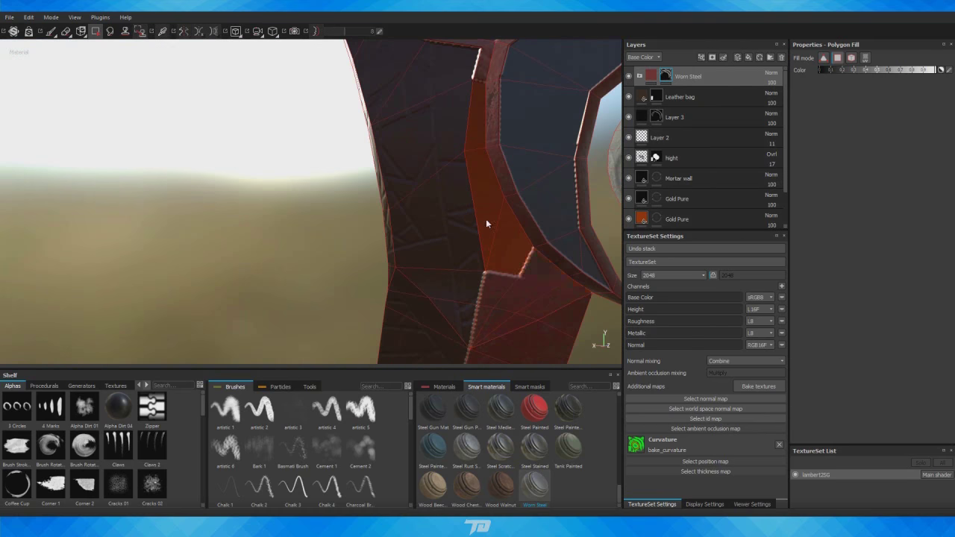